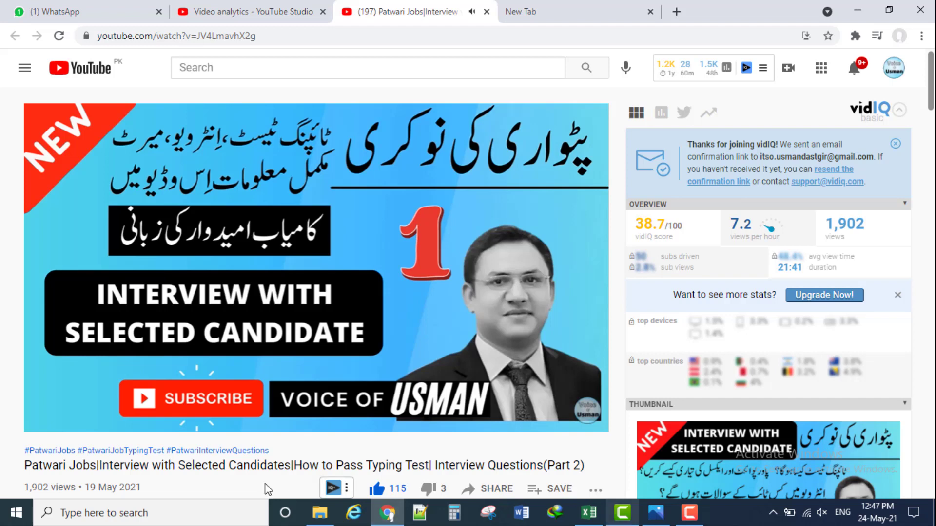
Search Windows for 'power' and launch PowerPoint 2016 from the results
click(73, 513)
text(po)
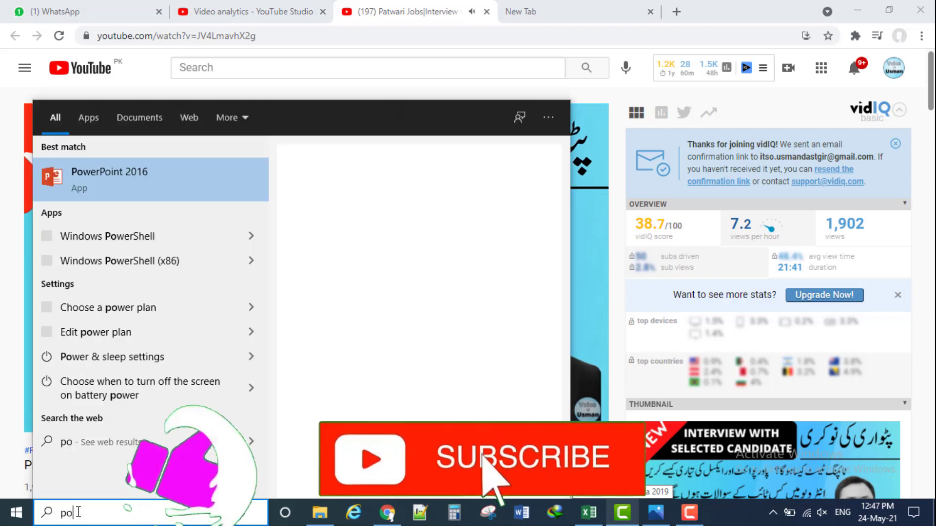
text(wer)
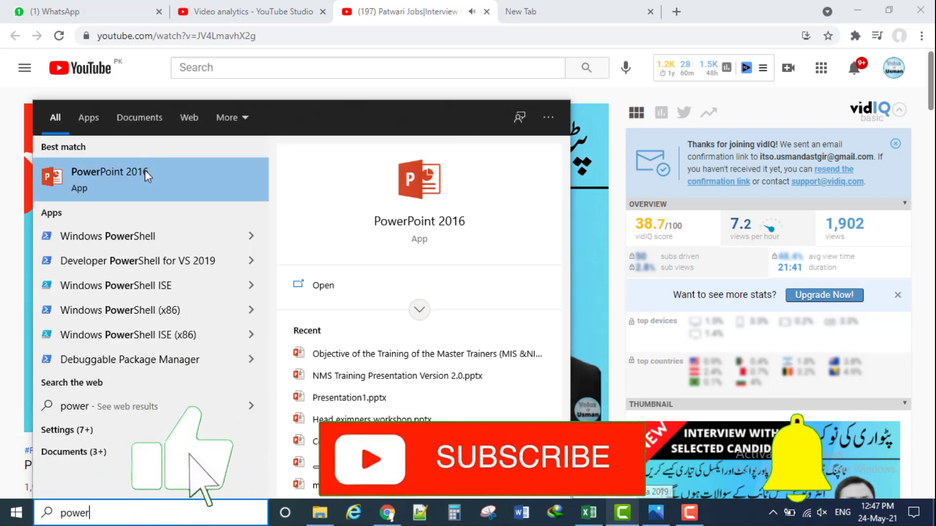
click(145, 171)
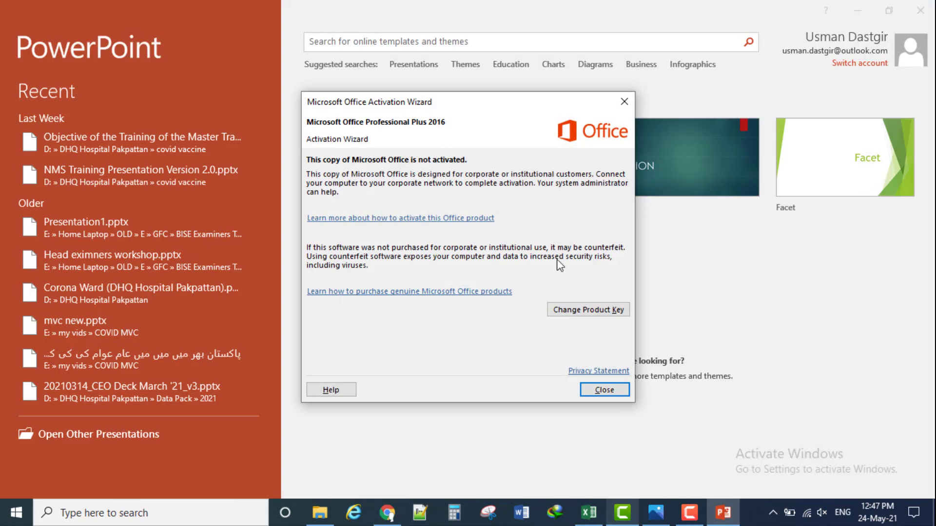
Dismiss the Office activation notice and create a blank presentation
click(612, 391)
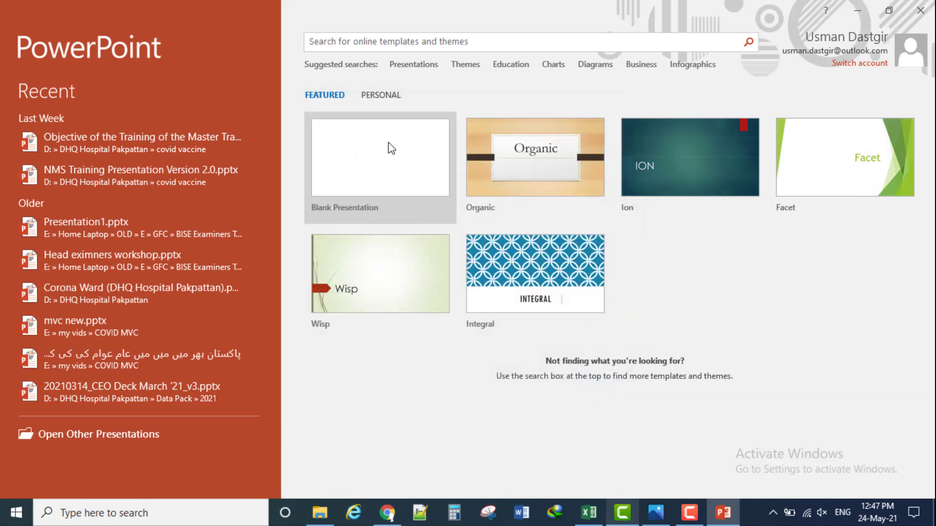
click(402, 151)
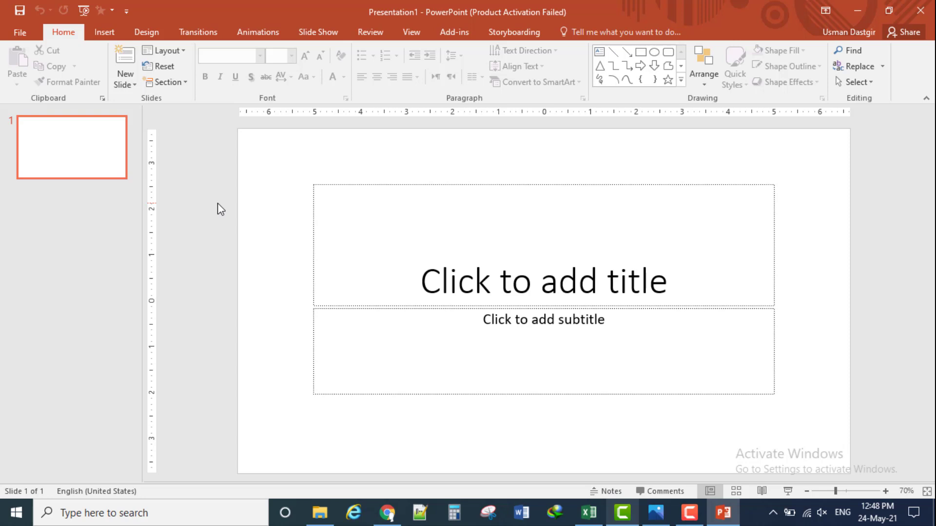
Apply the Wisp theme, undoing a purple trial, and insert a second slide after slide 1
click(152, 34)
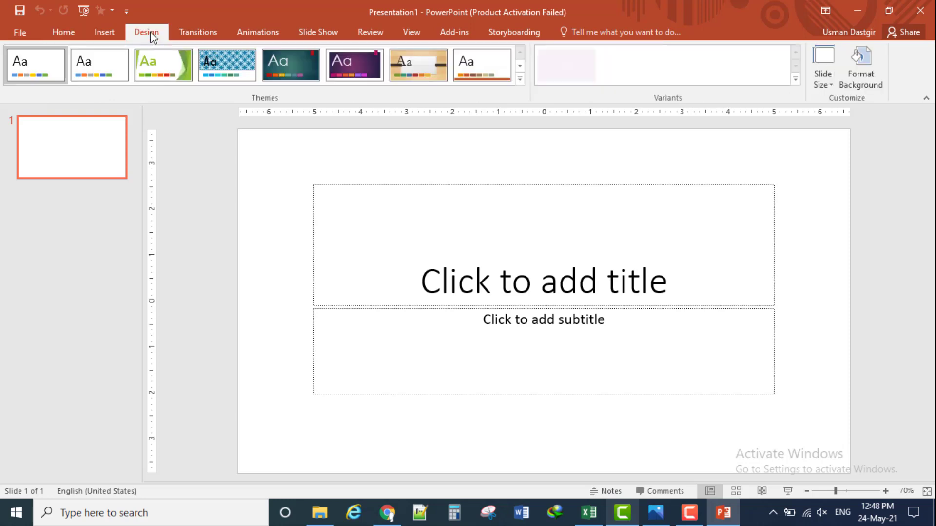
click(520, 78)
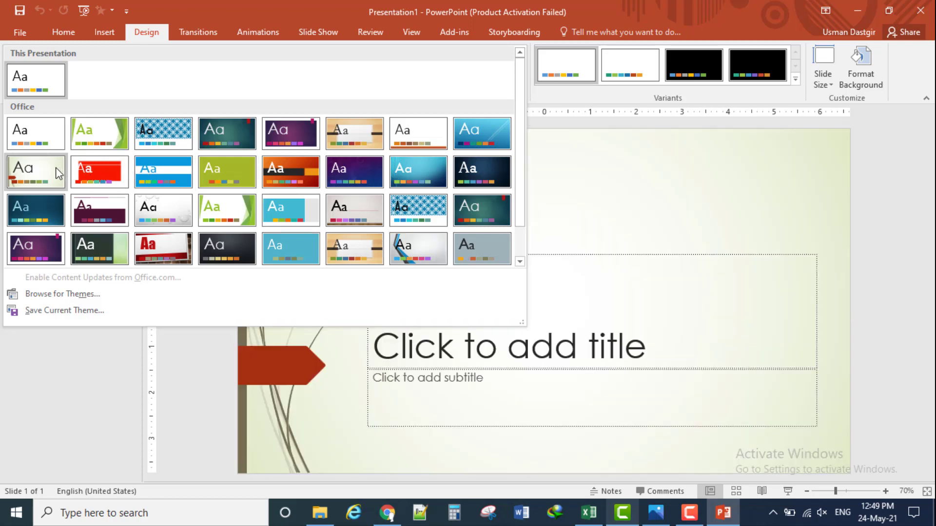
click(56, 168)
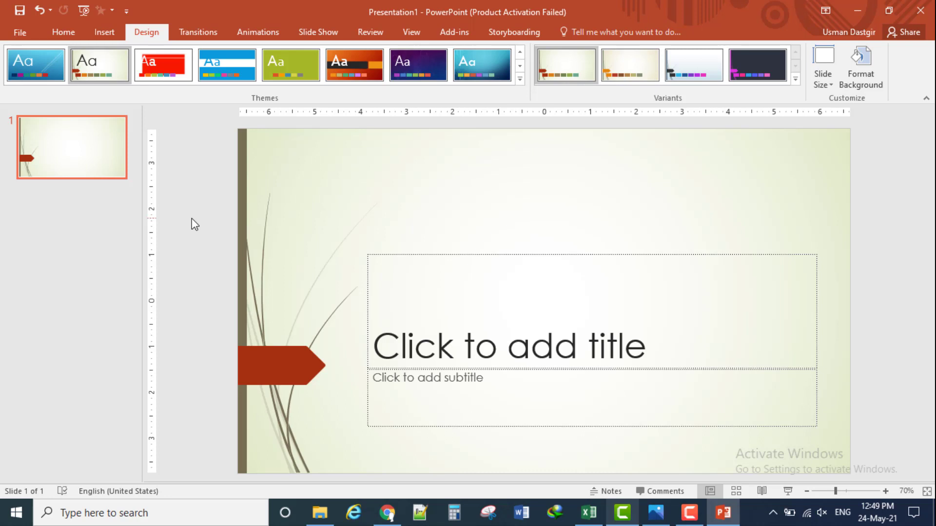
click(408, 77)
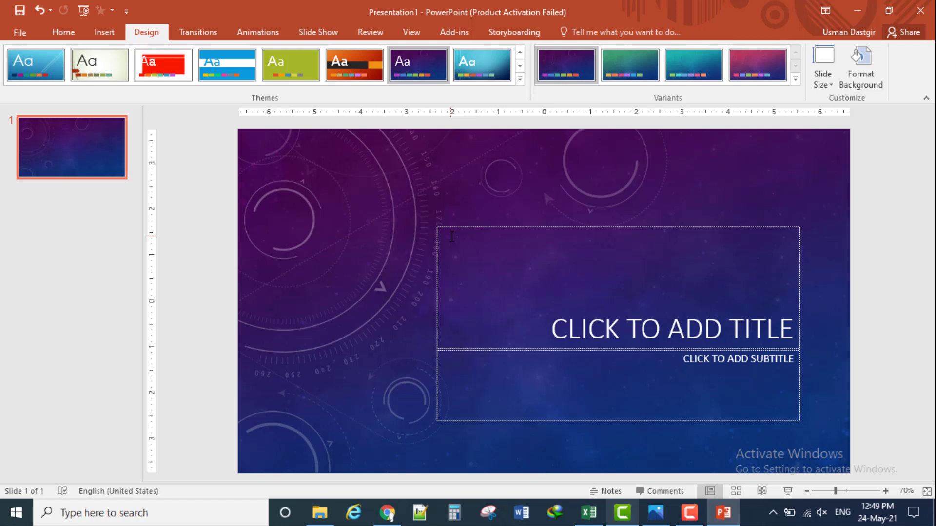
key(ctrl+z)
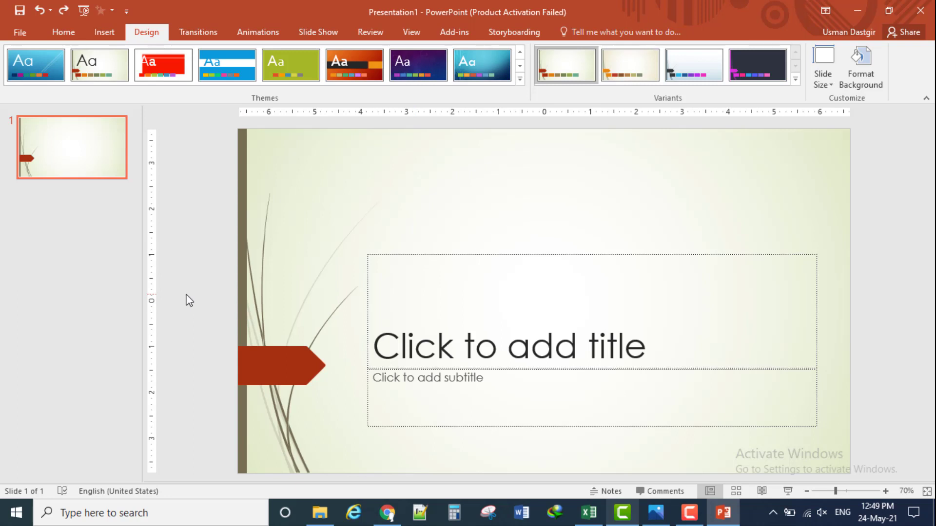
click(101, 162)
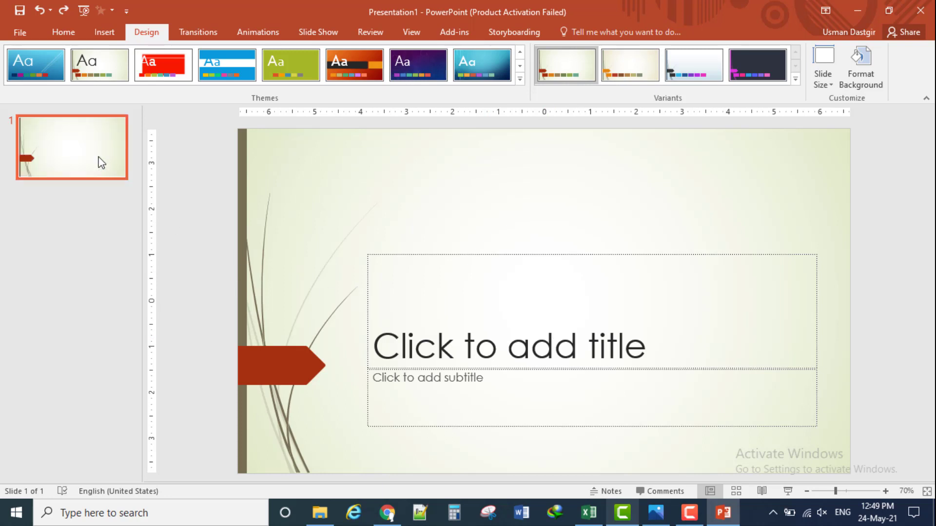
key(Return)
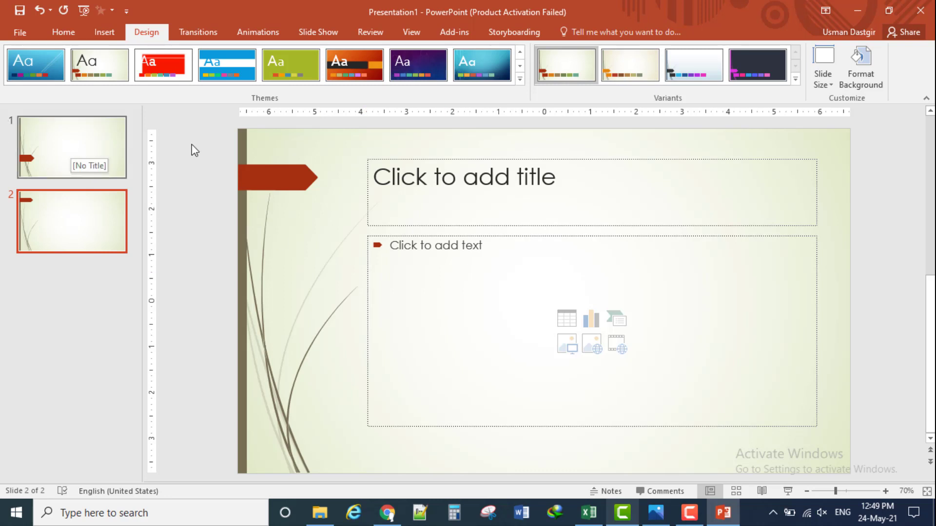
Title slide 1 'Patwari Field Staff Officer Recruitment' with 'Punjab 2021' on a new line
key(Up)
click(520, 350)
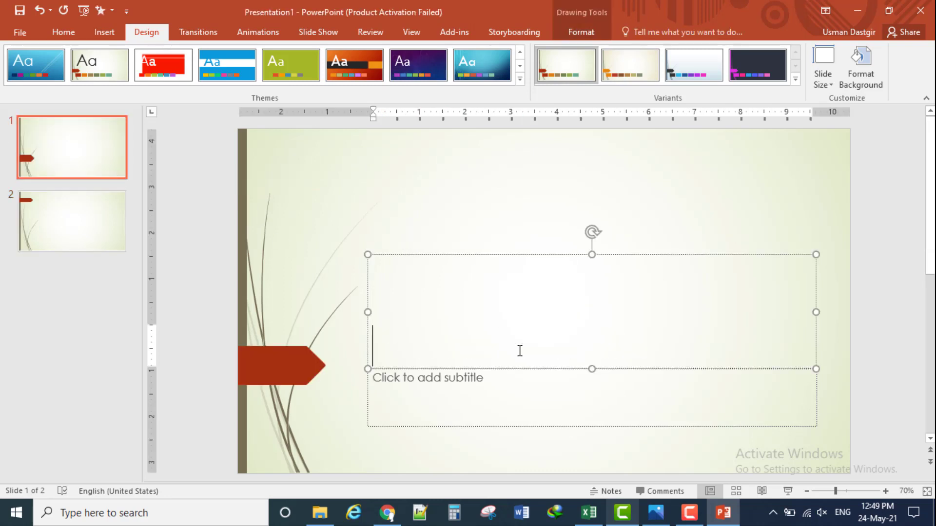
text(P)
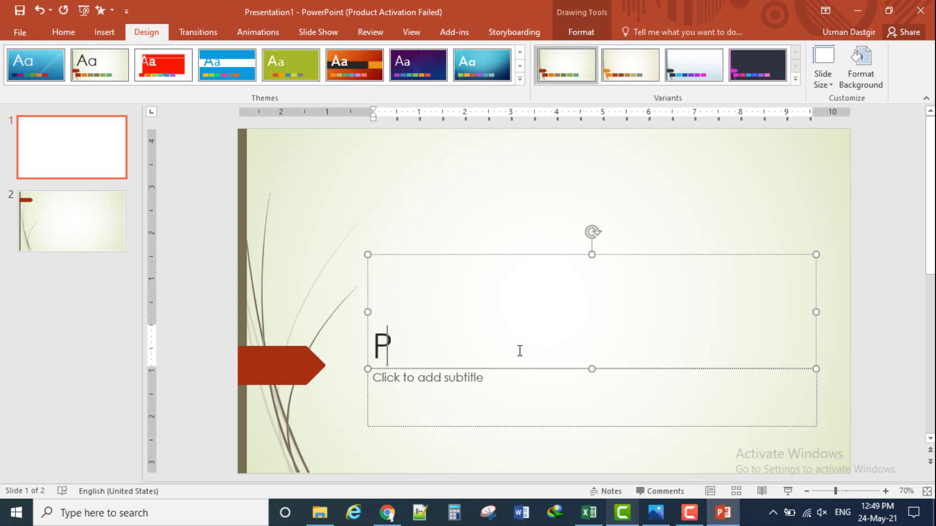
text(s)
key(BackSpace)
text(atwa)
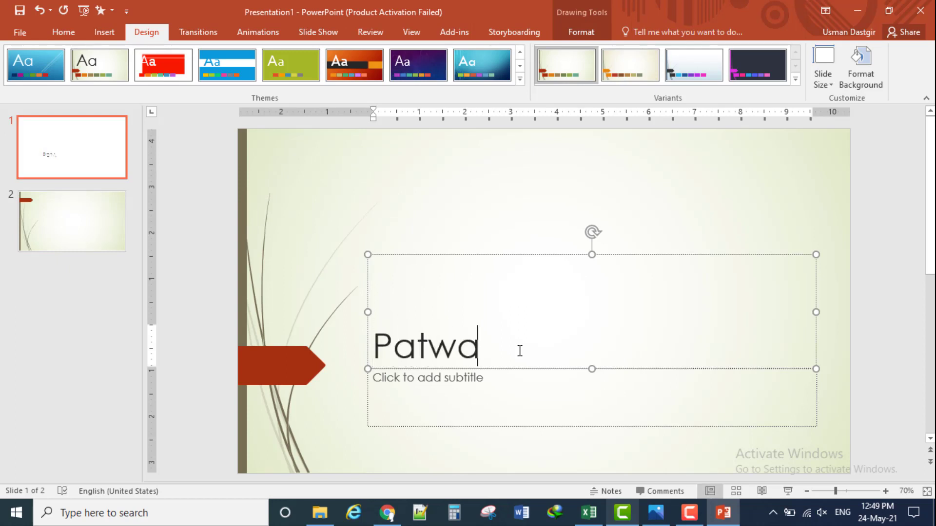
text(ri)
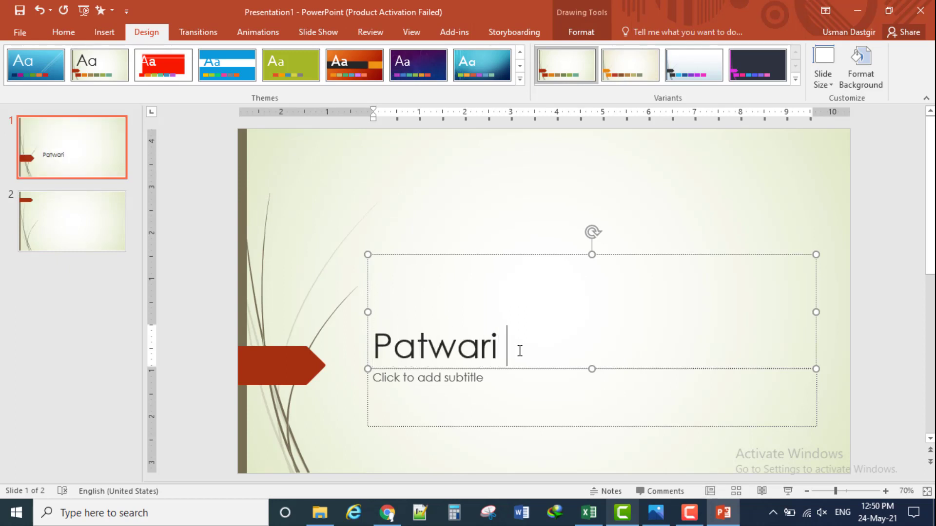
text( Field )
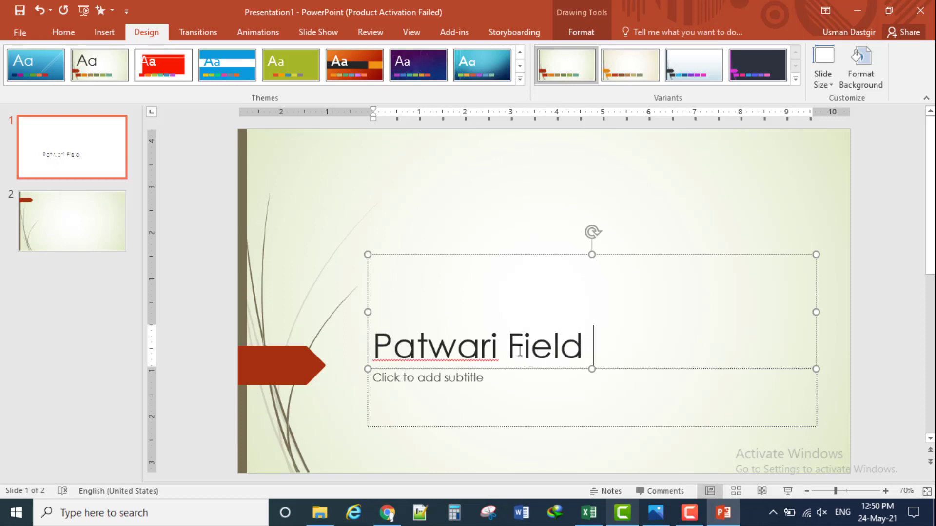
text(Staff )
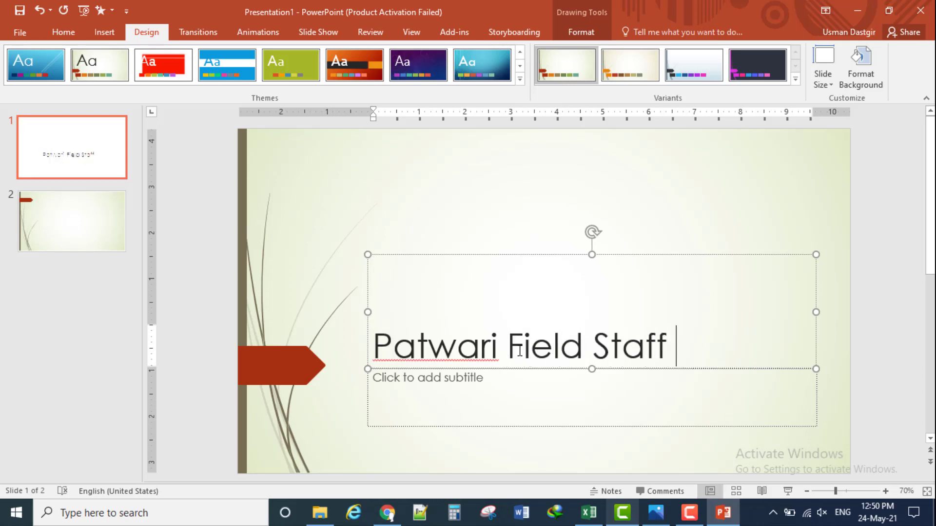
text(Officer)
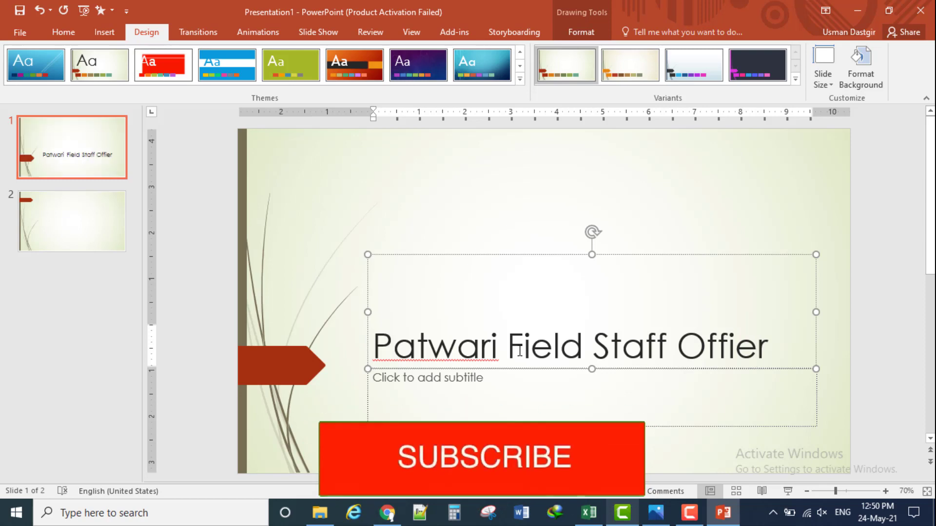
key(BackSpace)
key(BackSpace)
text(cer Re)
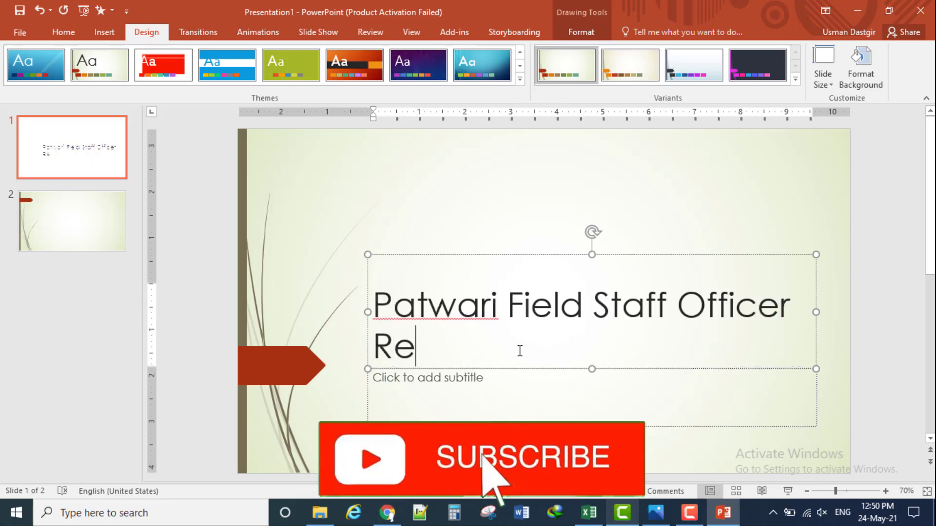
text(crui)
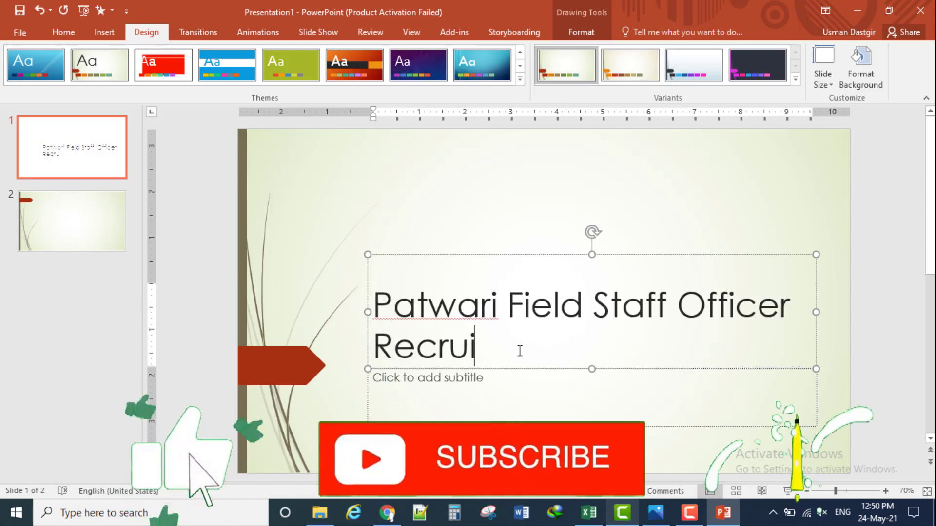
text(tment)
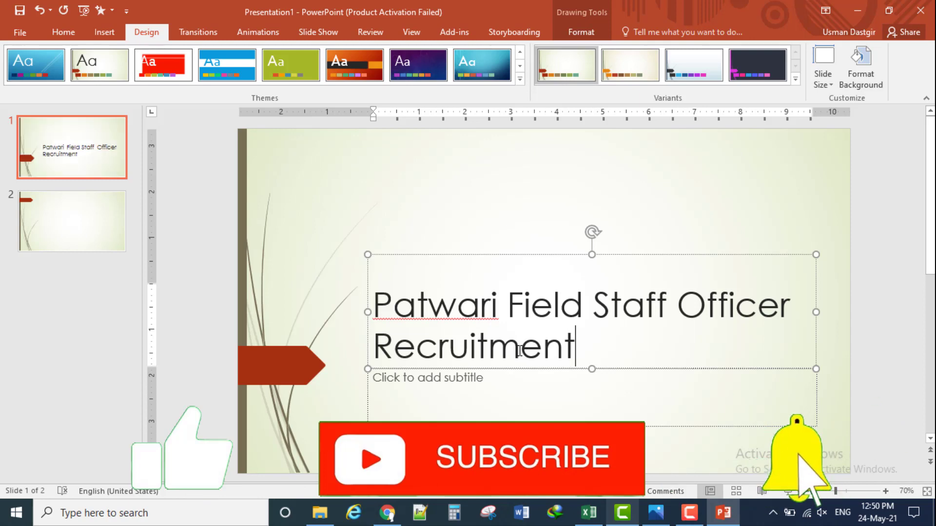
key(Return)
text(P)
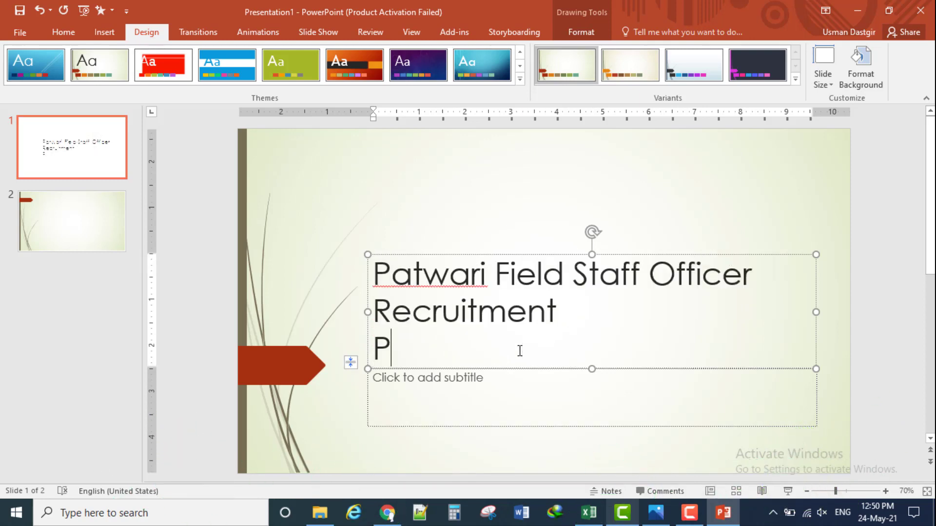
text(unjab 20)
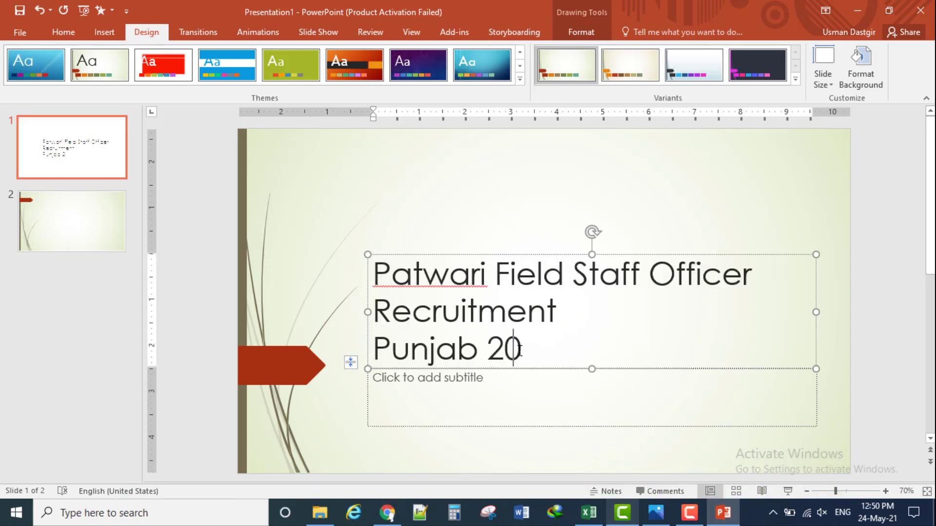
text(21)
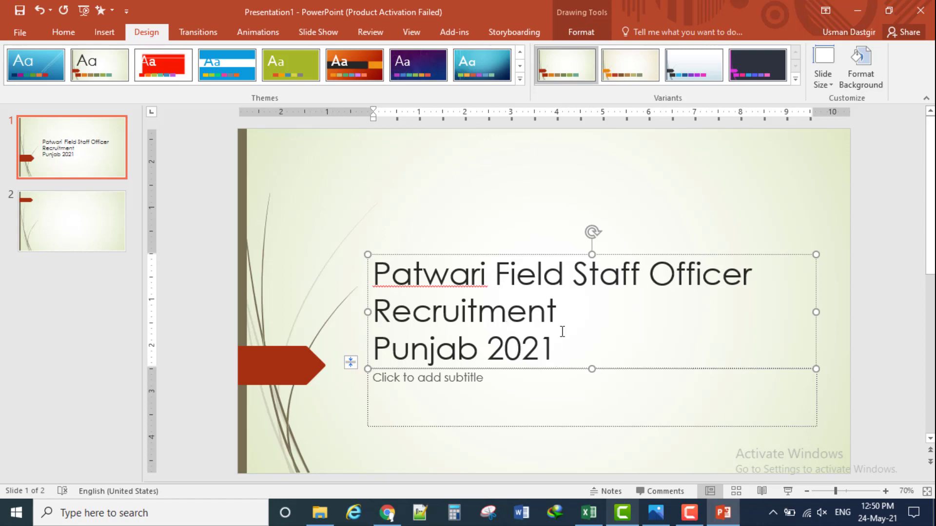
Switch to slide 2 and type 'Information of Candidate' as its title
click(207, 303)
click(58, 208)
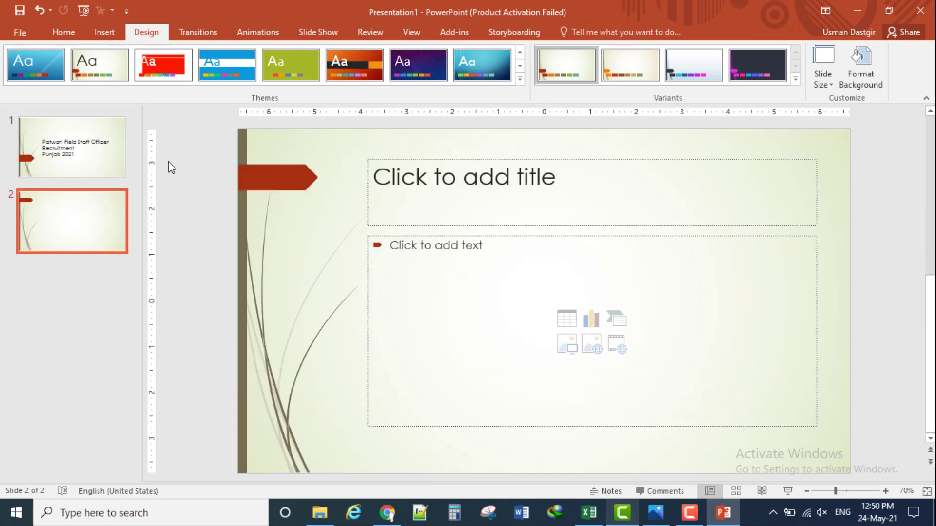
click(556, 187)
click(522, 297)
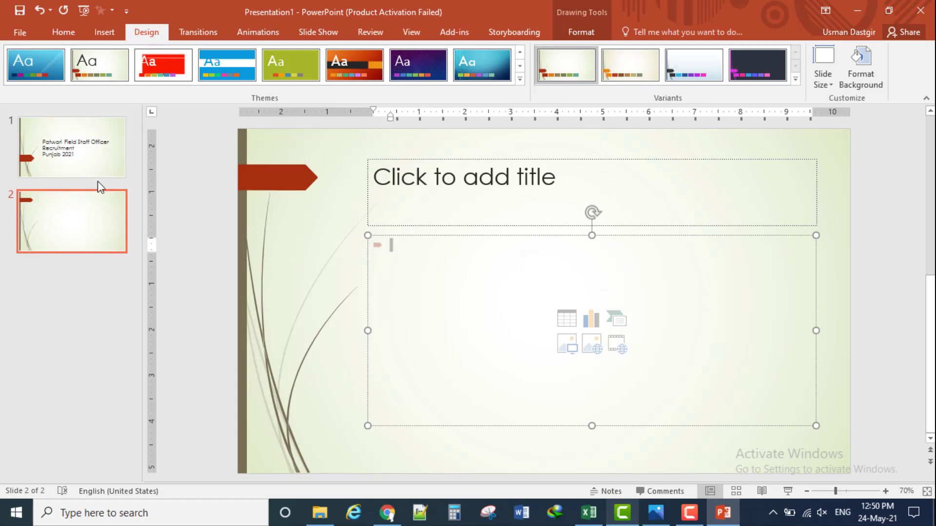
click(54, 159)
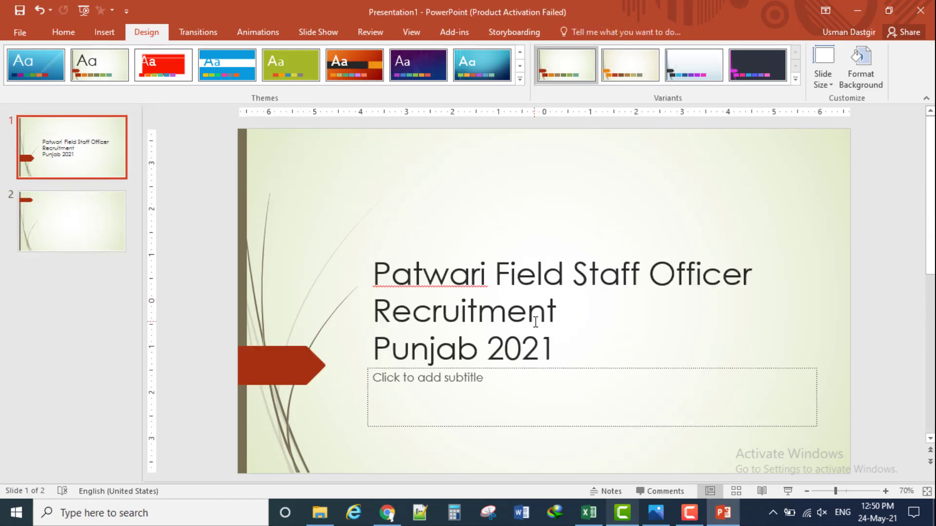
click(118, 236)
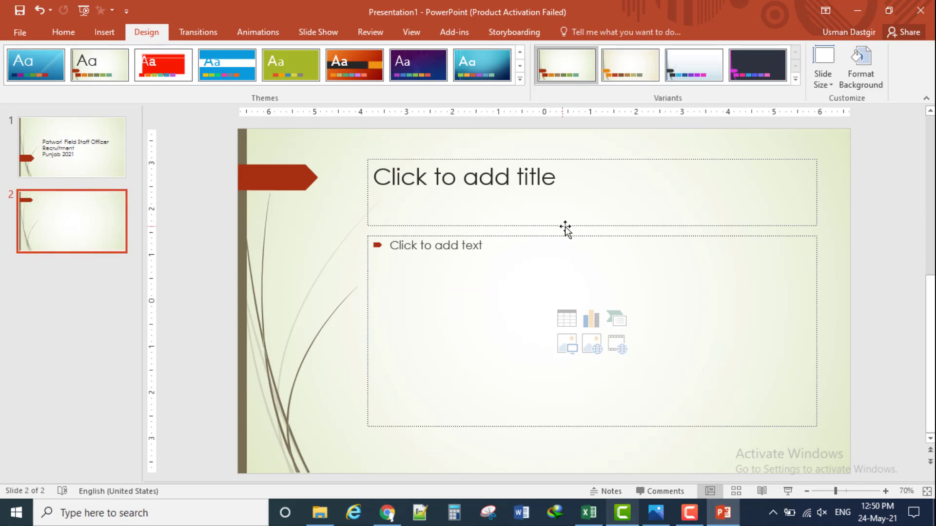
click(567, 180)
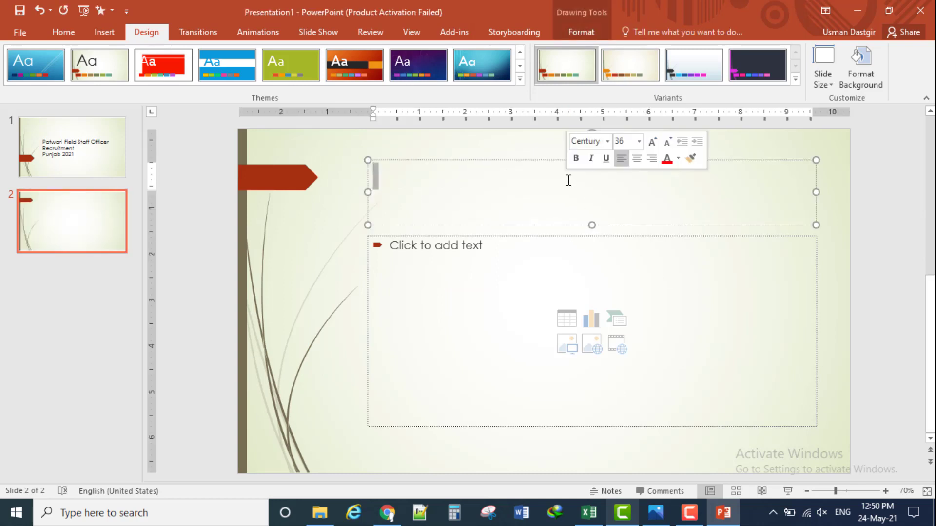
click(510, 278)
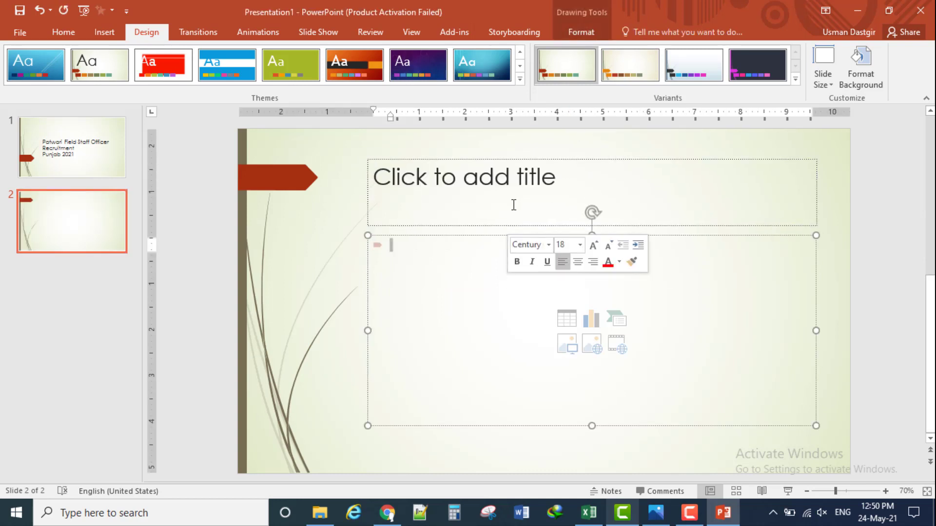
click(538, 195)
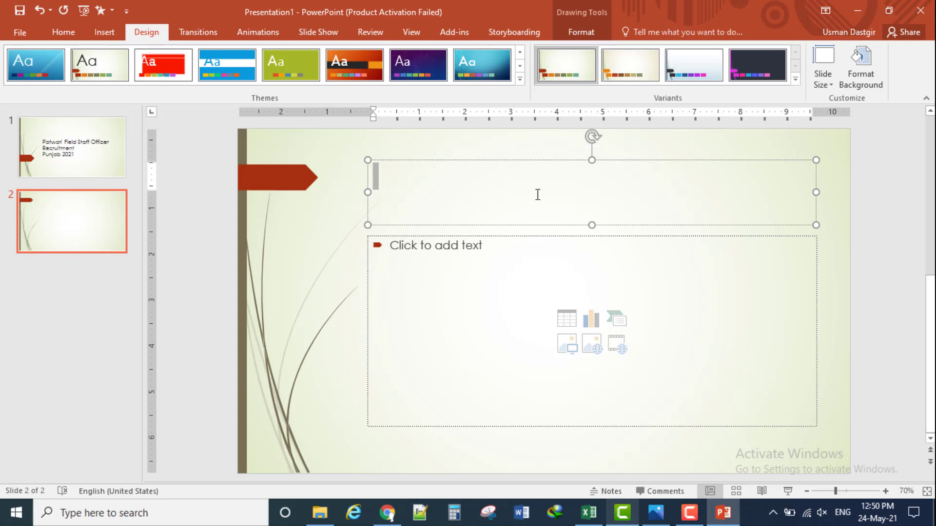
text(Infor)
text(mat)
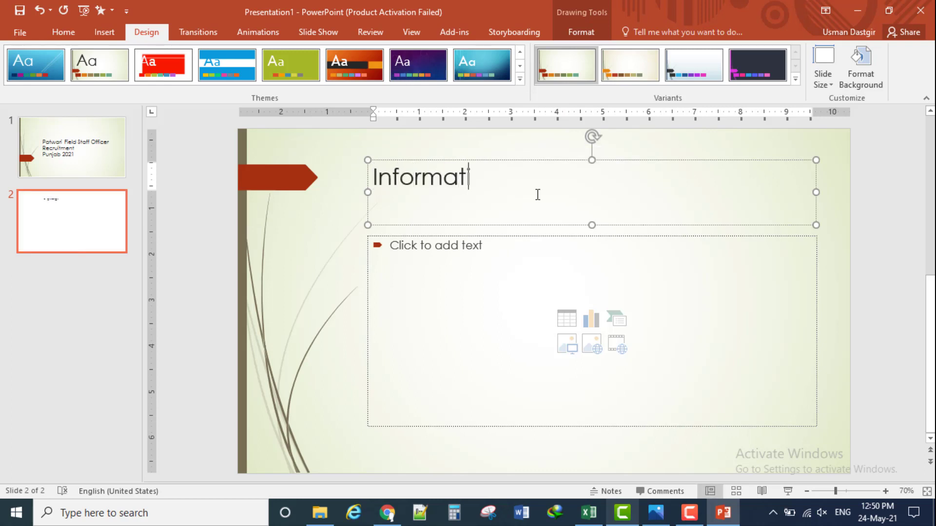
text(ion of Candi)
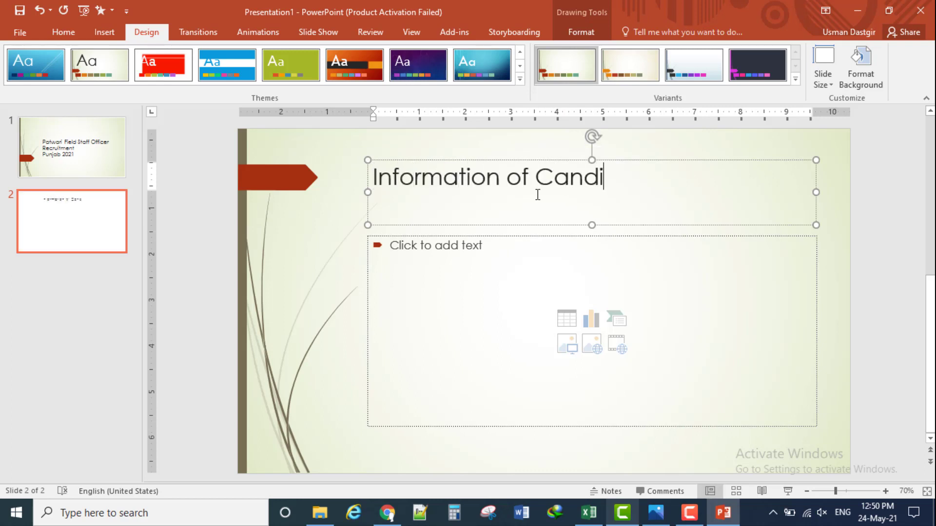
text(date)
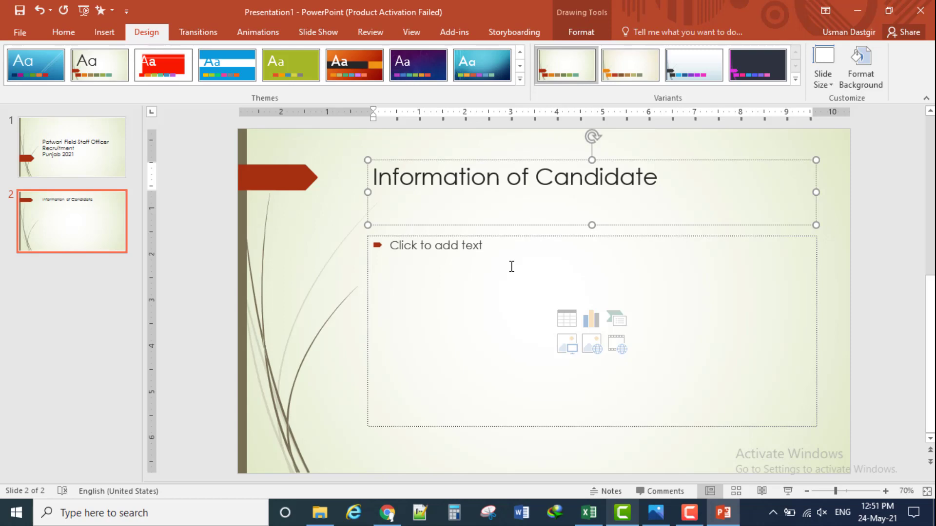
Add 'Roll Number:' and 'Name:' bullets with the candidate's values tab-spaced after the labels
click(512, 267)
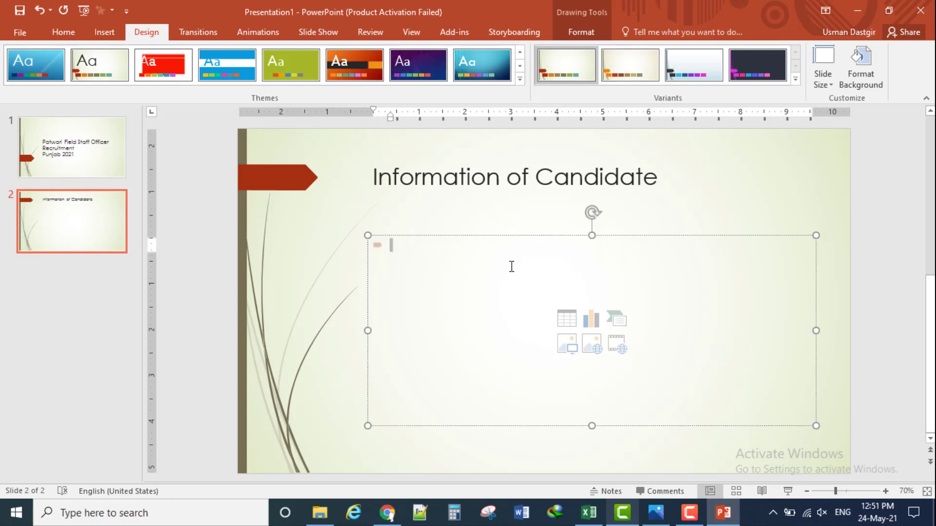
text(Ro)
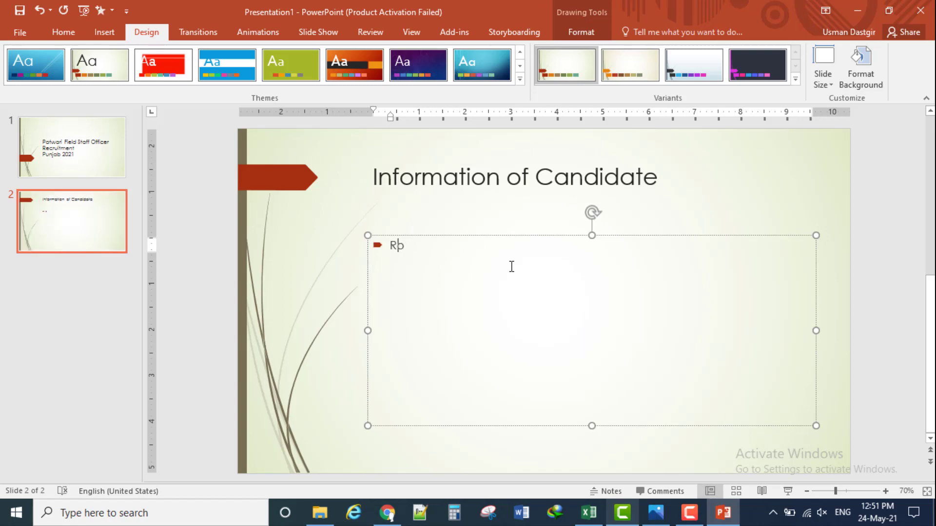
text(ll Number)
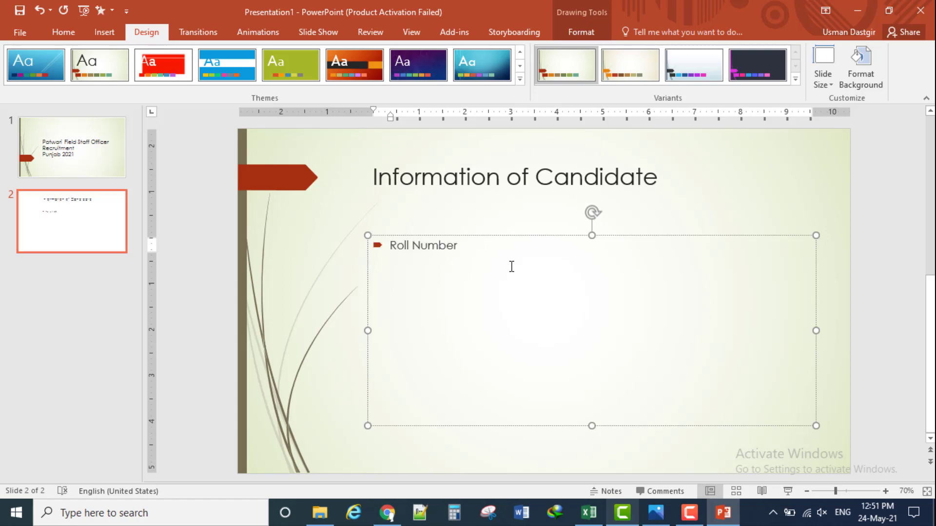
text(:)
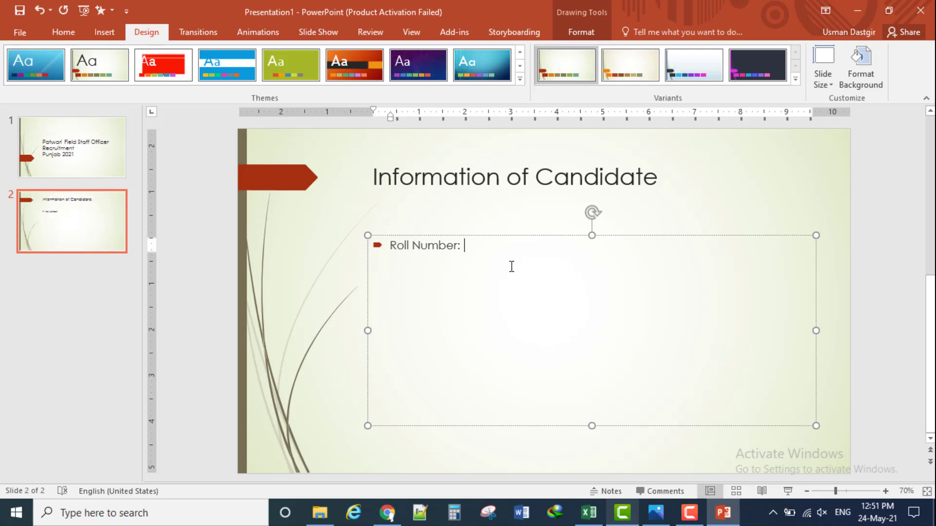
key(Tab)
text(1234)
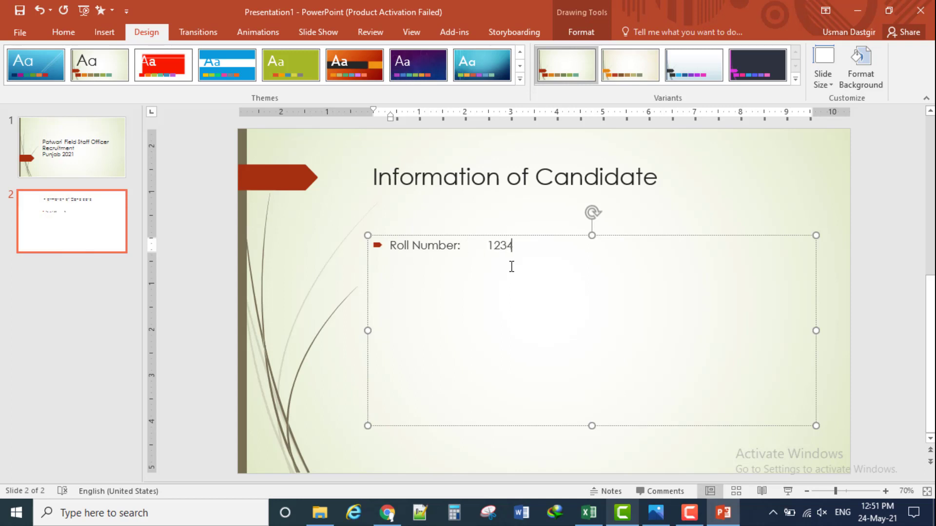
text(56)
key(Return)
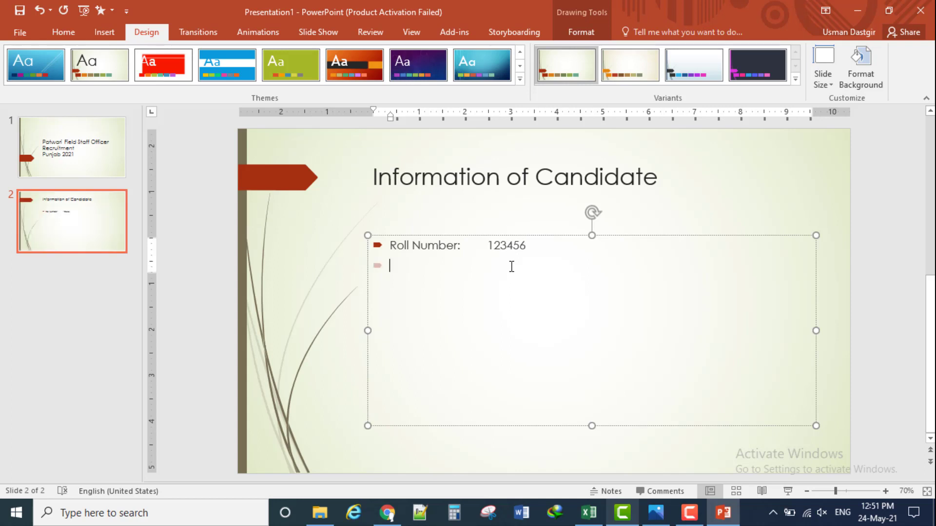
text(Usman)
key(BackSpace)
key(BackSpace)
key(BackSpace)
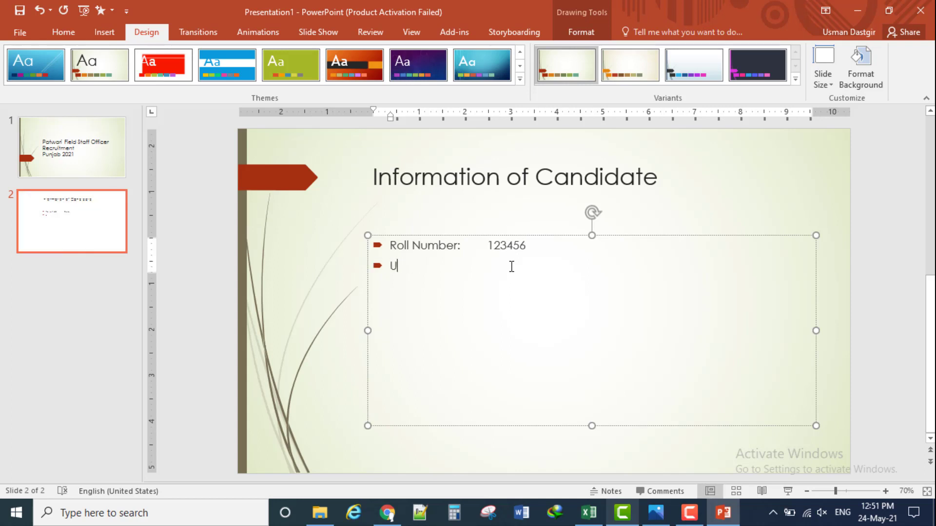
key(BackSpace)
text(Name)
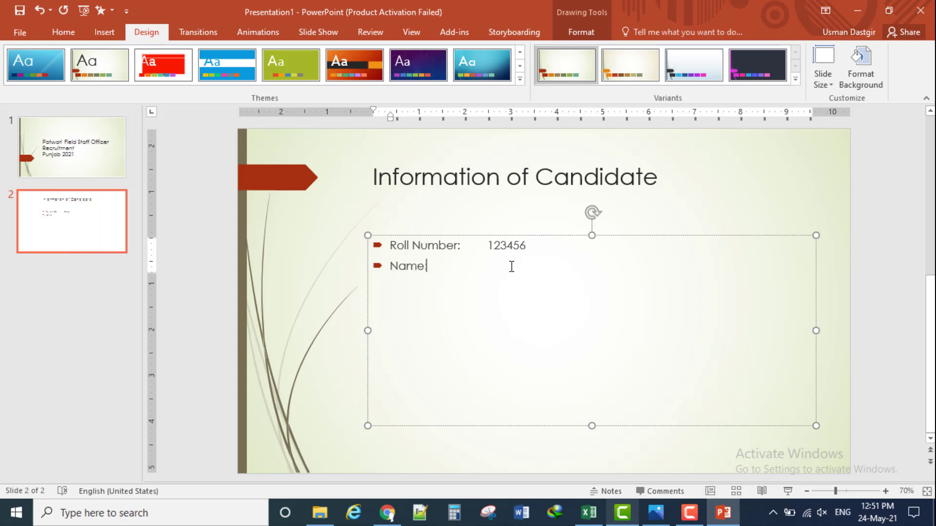
text(:             )
text(Usman)
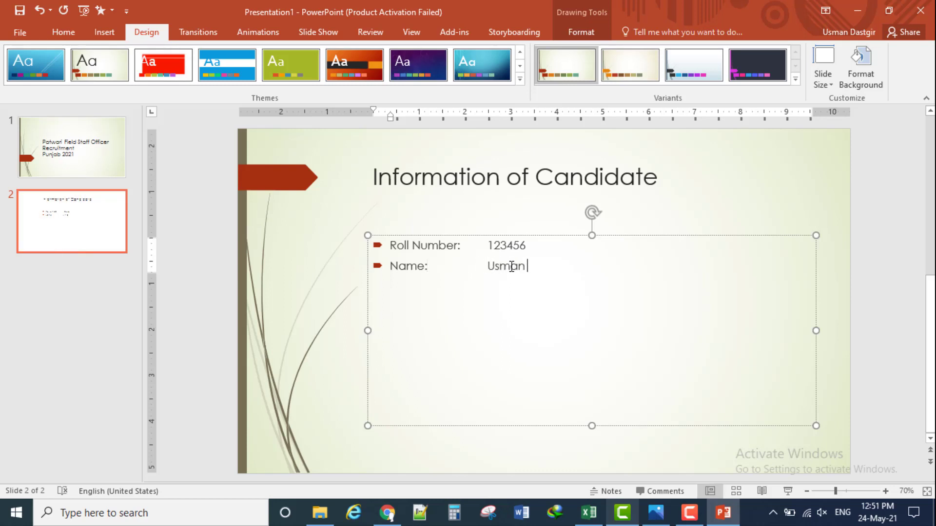
Add the 'Youtube Channel:' and 'Date of Exam: 24-05-2021' bullets, then insert slide 3
key(Return)
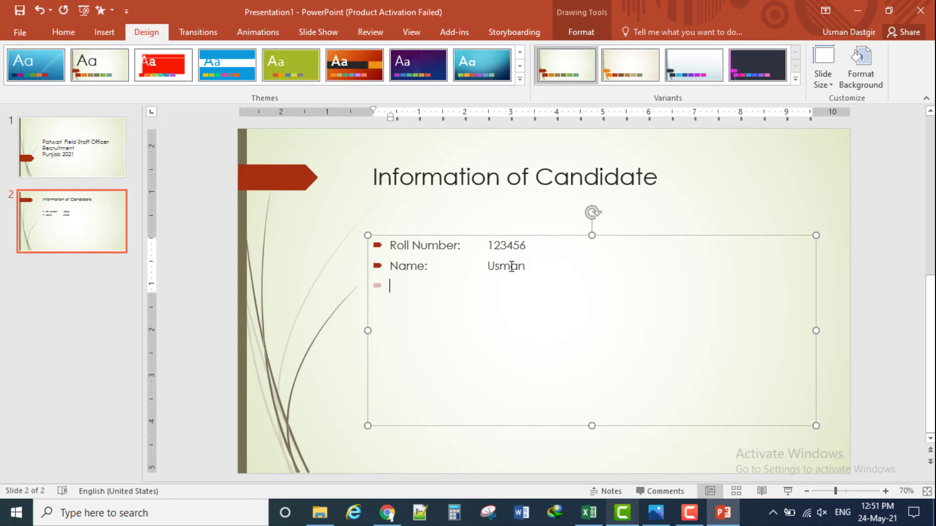
text(Youtube Cha)
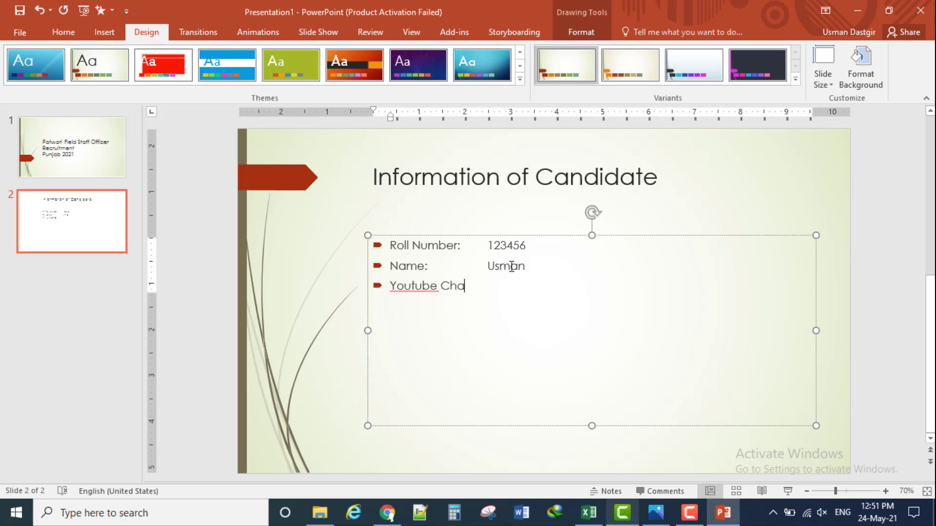
text(nnel:     )
text(Voice)
text( of Usma)
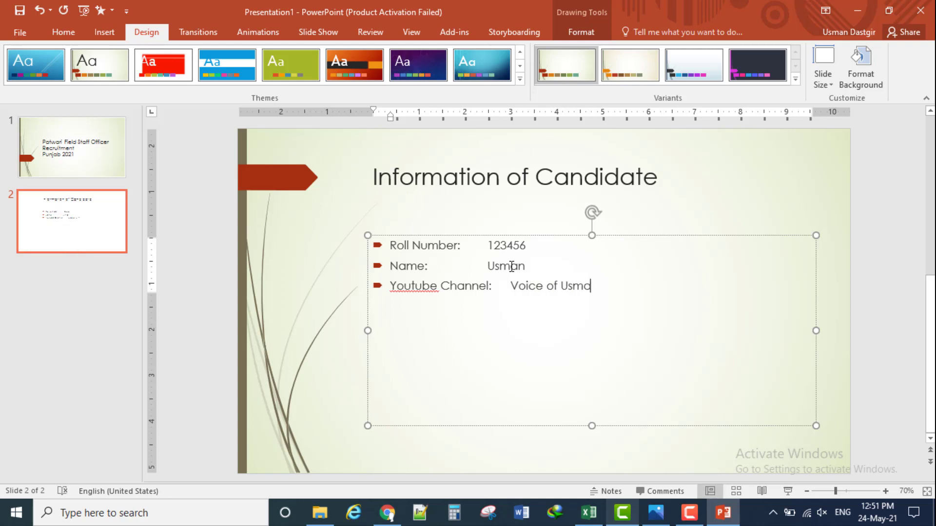
text(n)
key(Return)
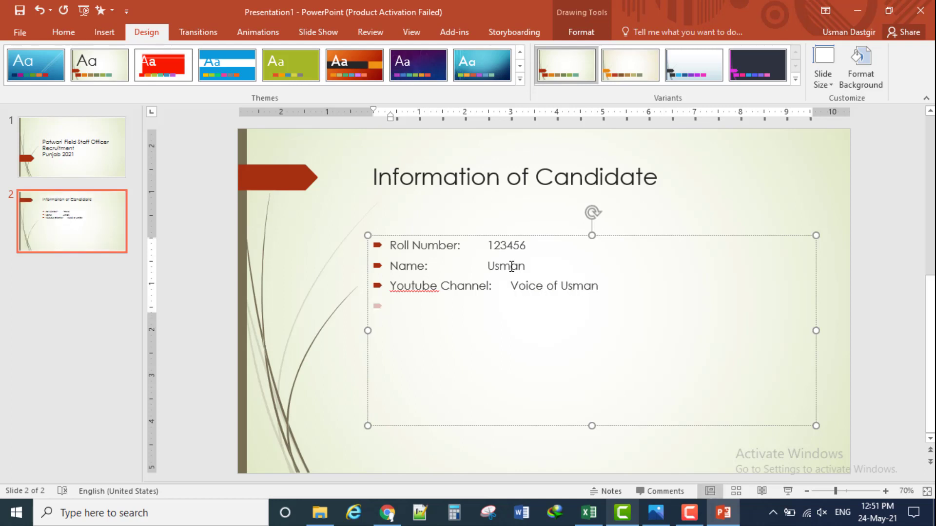
text(Date)
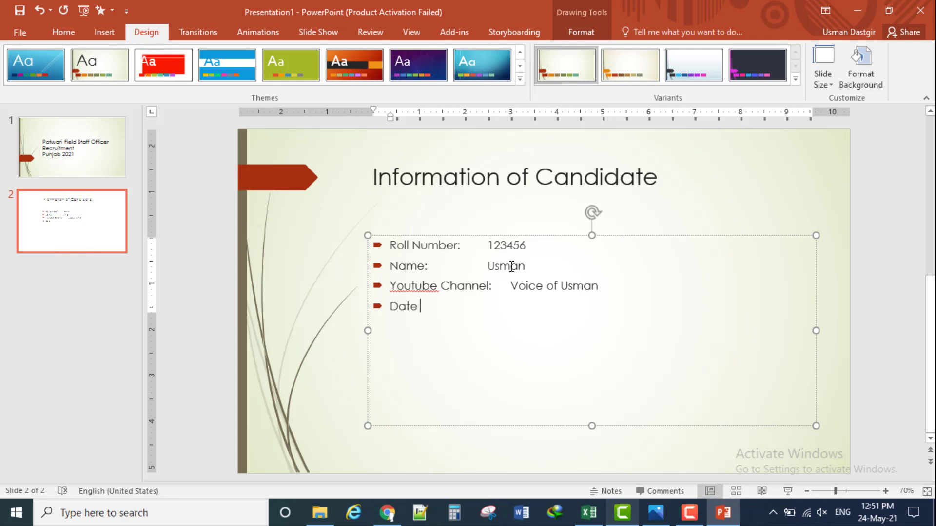
text( of B)
key(BackSpace)
text(Exam)
text(:)
key(Tab)
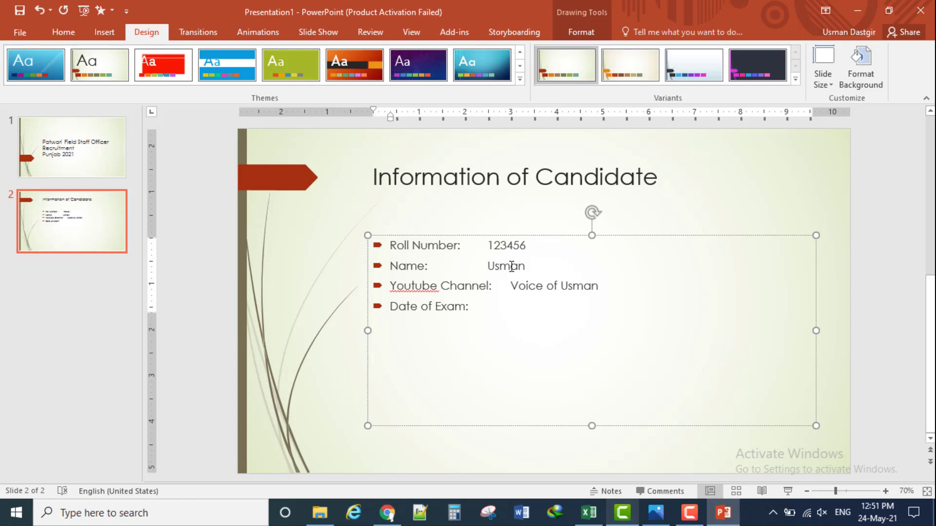
text(24-05-)
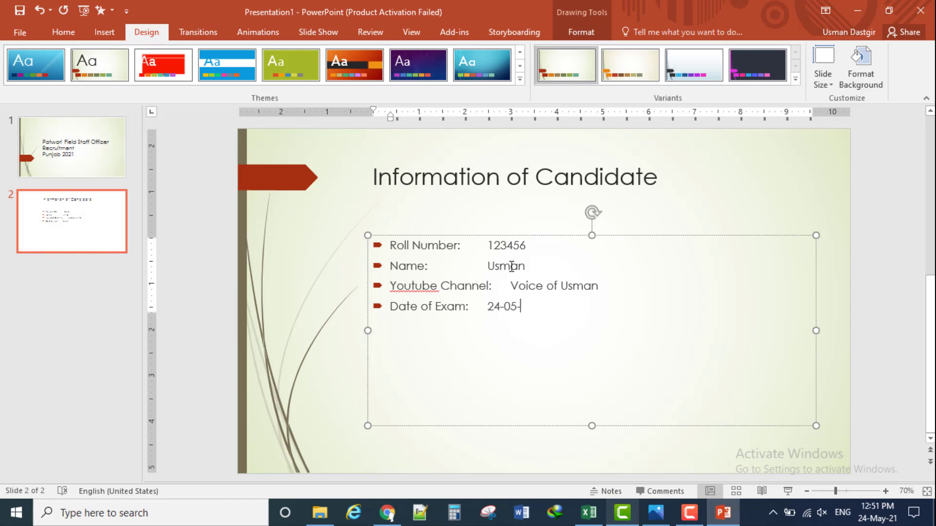
text(2021)
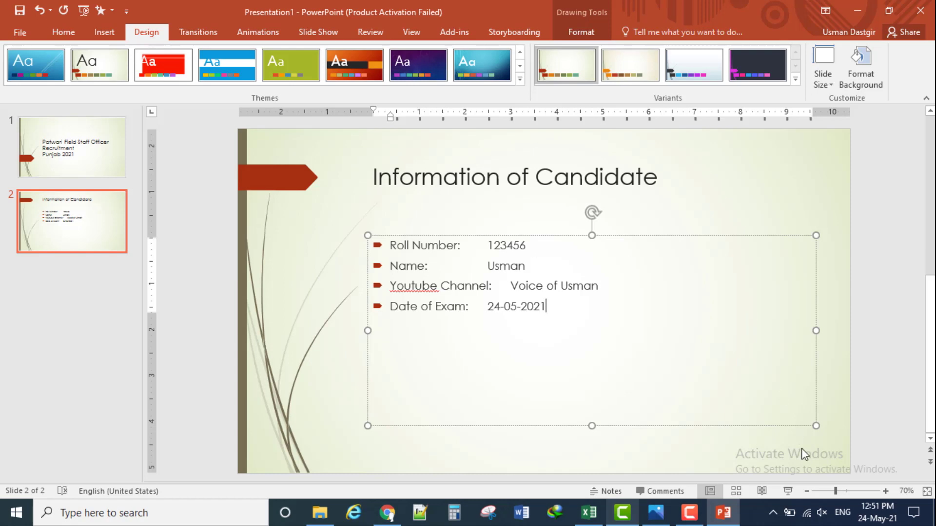
key(ctrl+m)
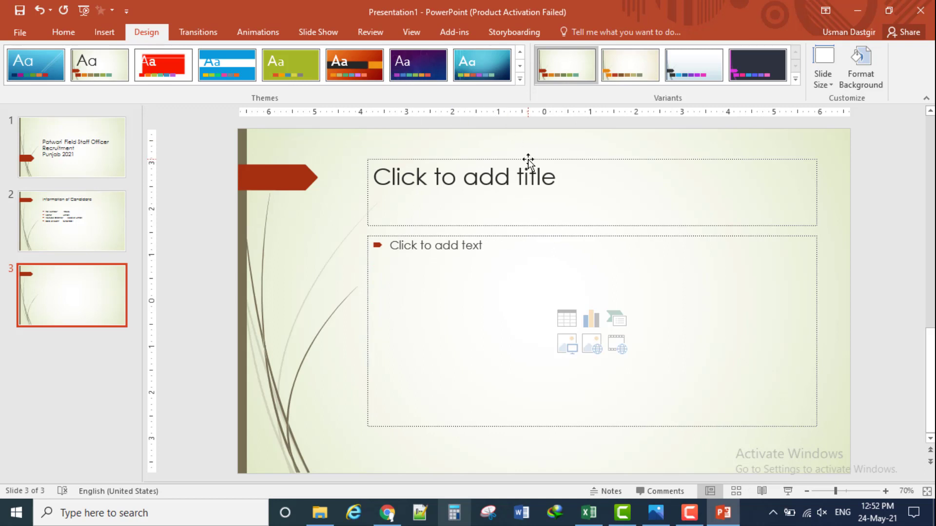
On slide 3, delete the title box and enlarge the body text box toward the top-left
click(528, 159)
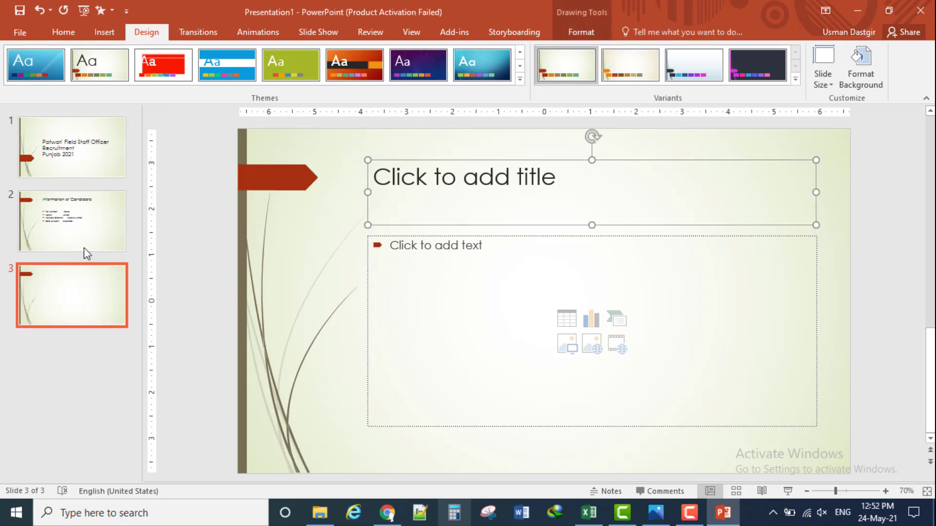
click(120, 230)
click(116, 280)
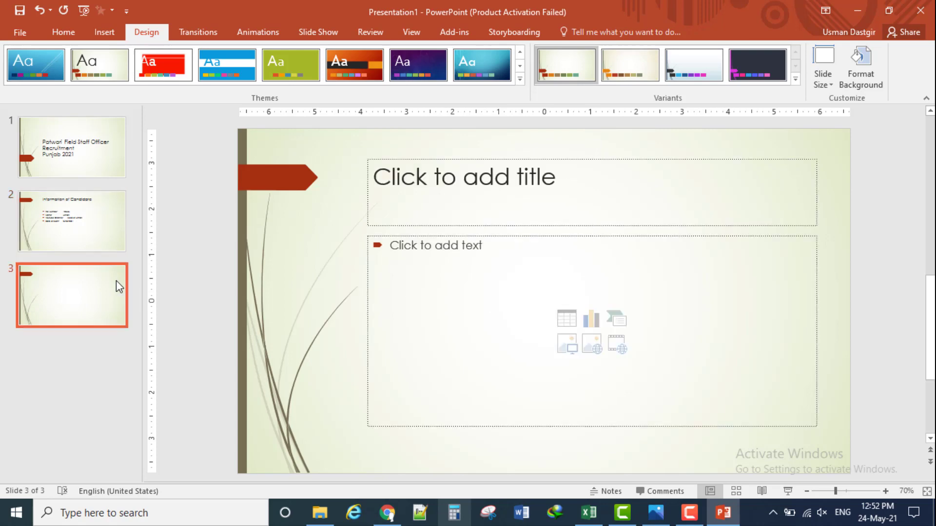
click(426, 158)
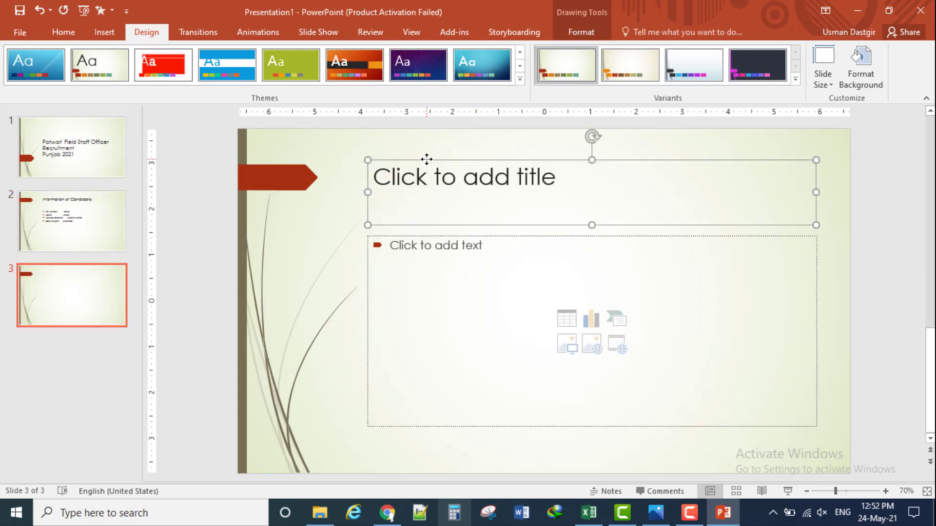
key(Delete)
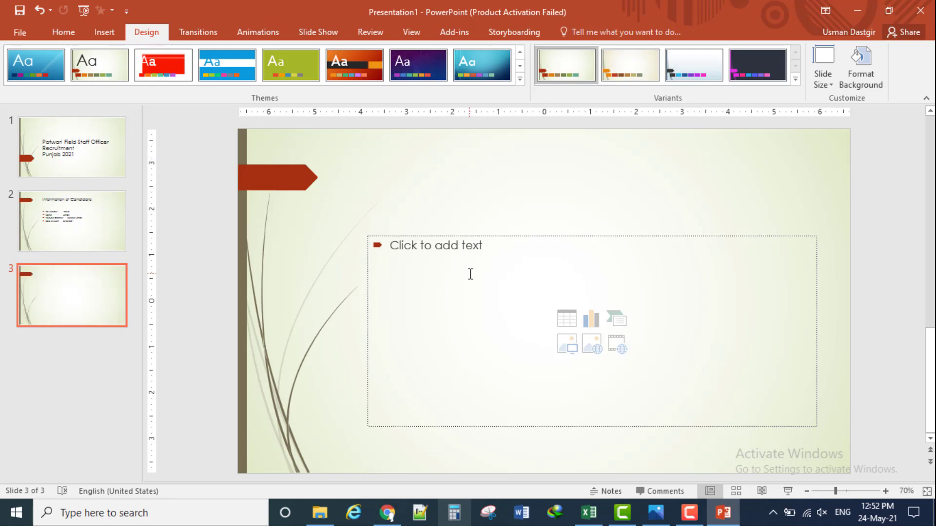
click(396, 234)
drag(366, 233, 347, 162)
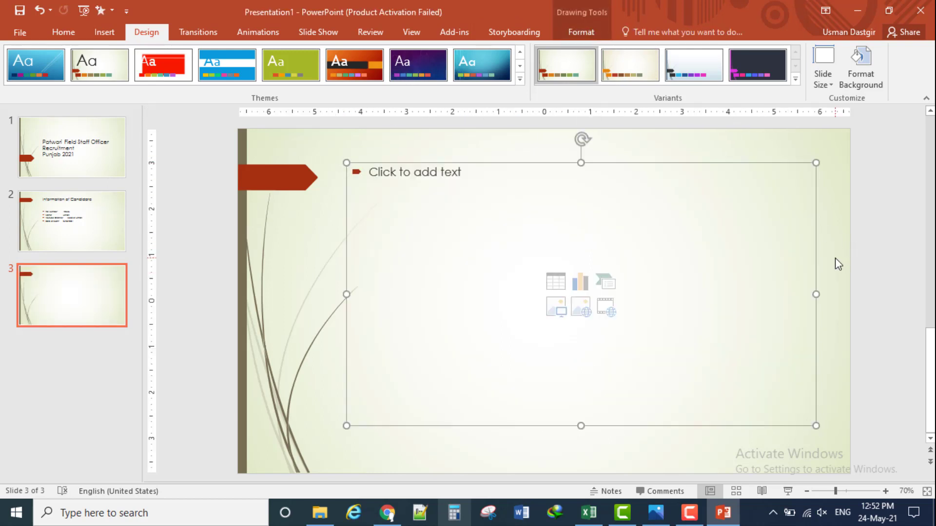
Type 'Signature of Candidate:' and 'Thumb Impression:' lines with blank underlines, then add slide 4
click(567, 212)
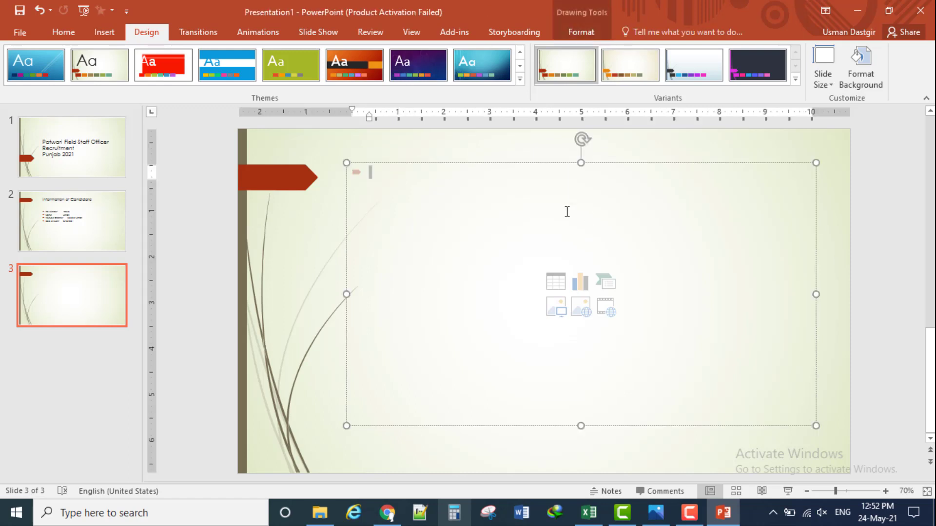
text(Signature)
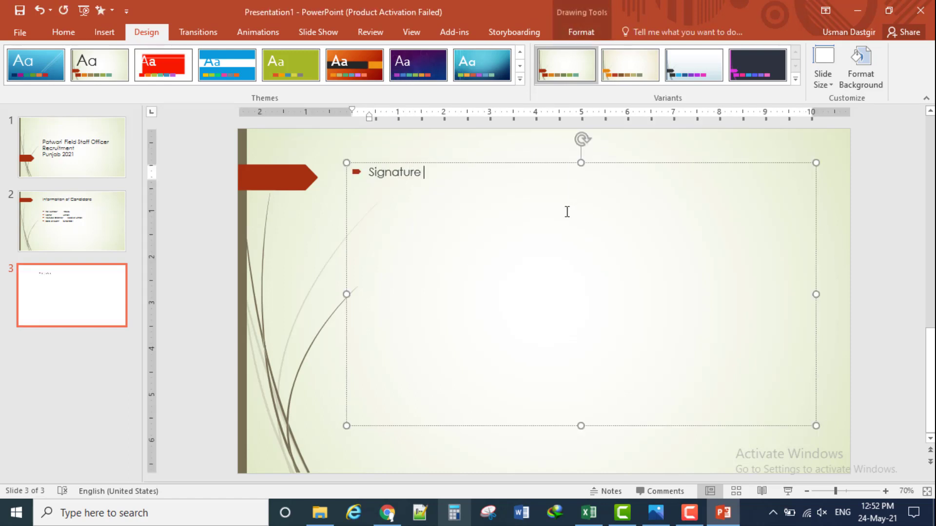
text( of Candid)
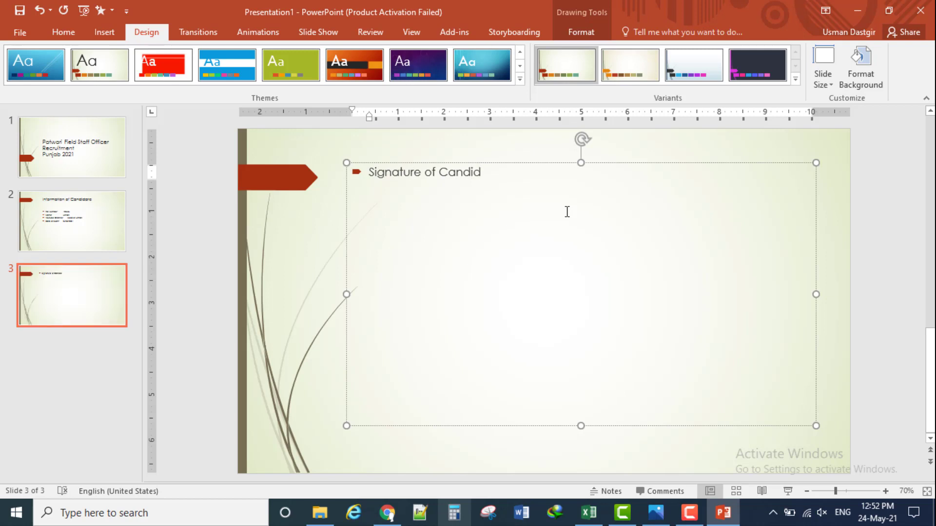
text(ate)
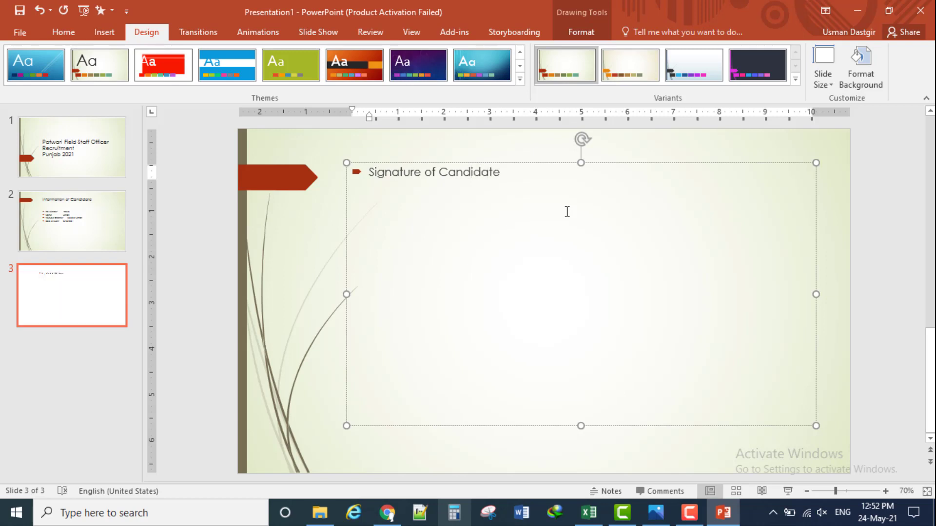
text(: )
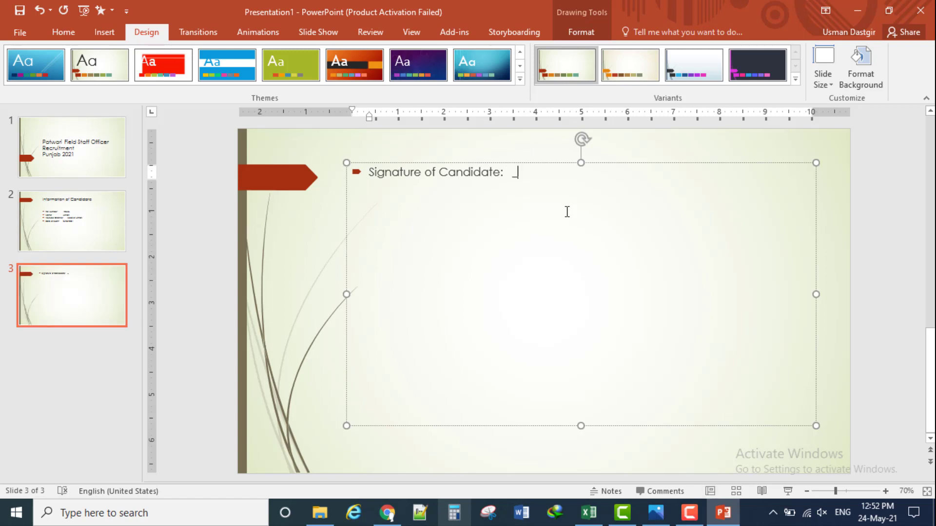
text(____________________)
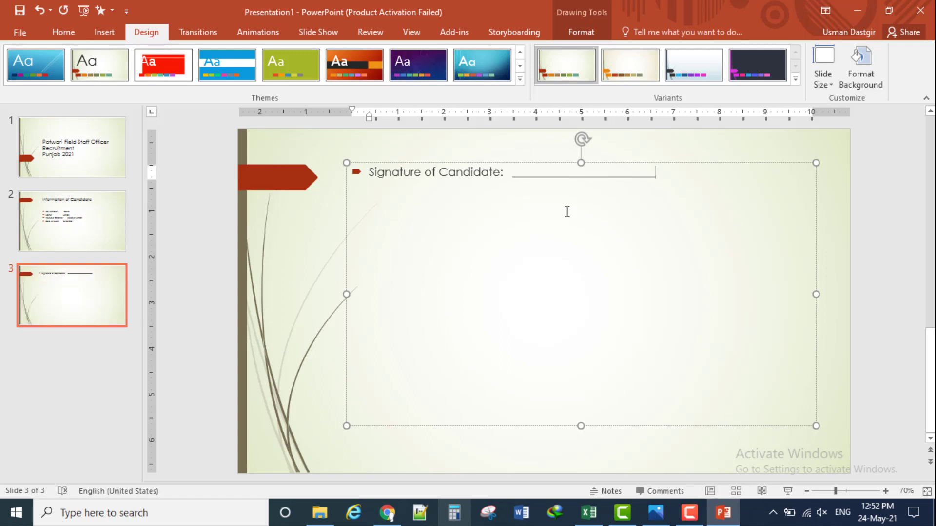
key(Return)
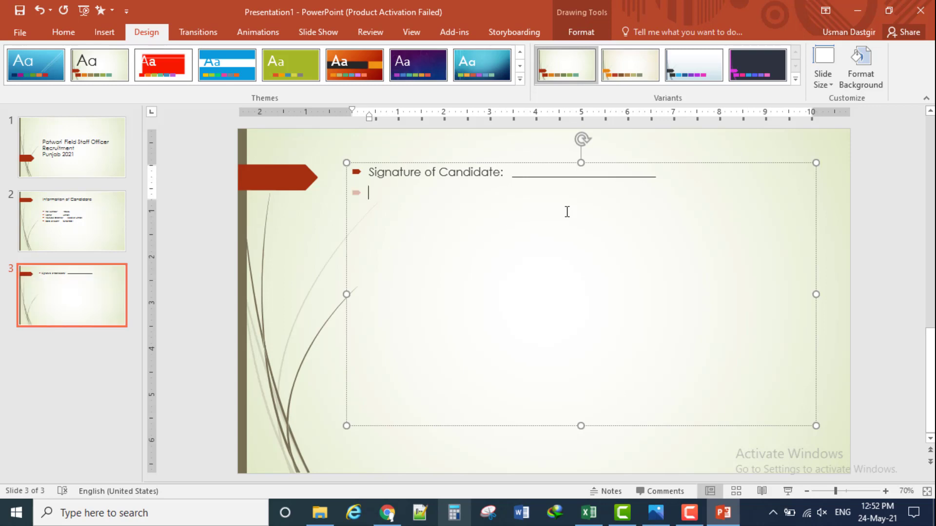
key(alt+Tab)
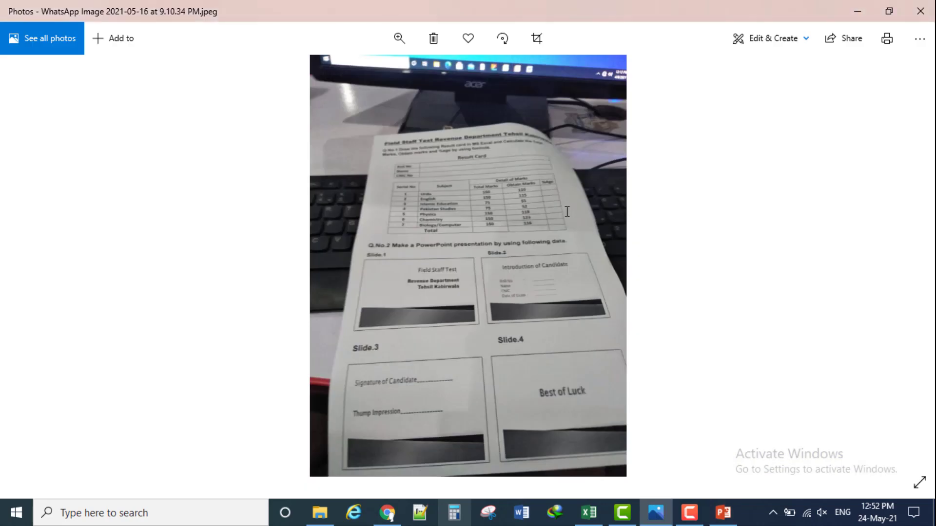
key(alt+Tab)
text(Thumb )
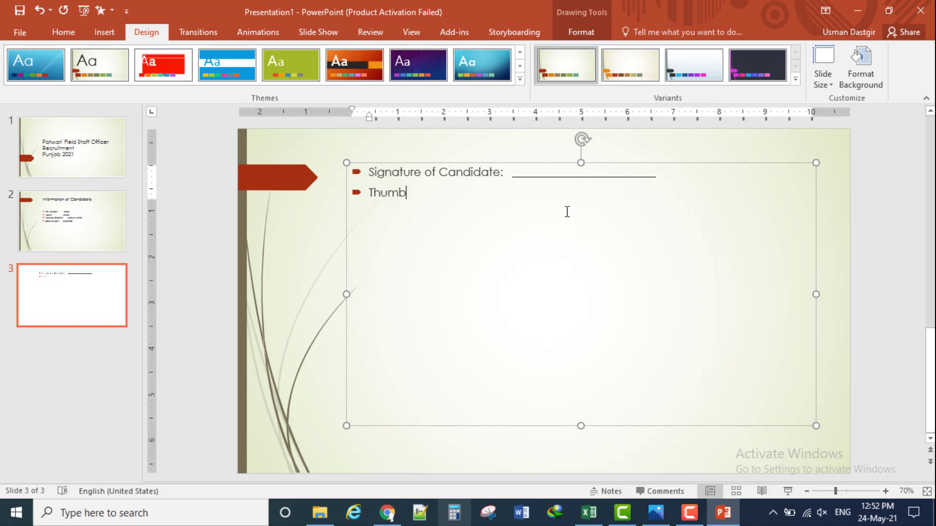
text(Impression)
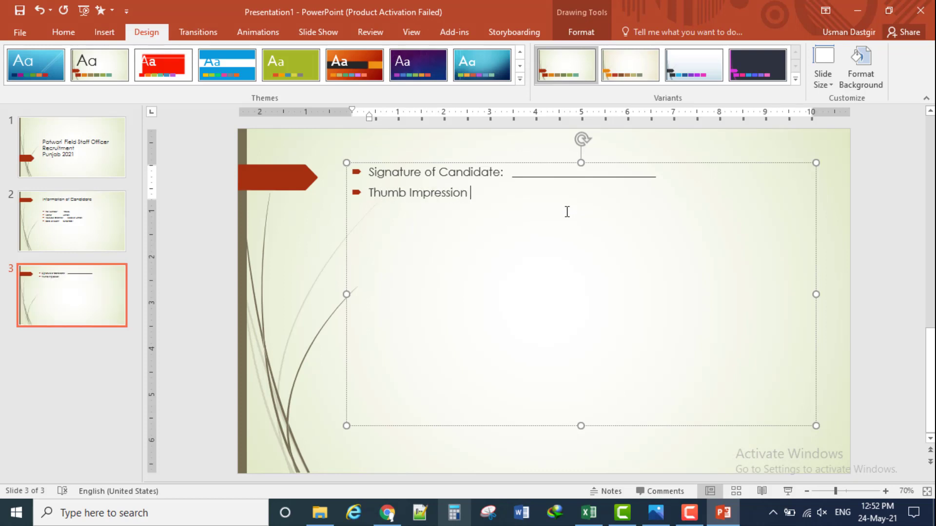
key(BackSpace)
text(:             )
text(_____________________)
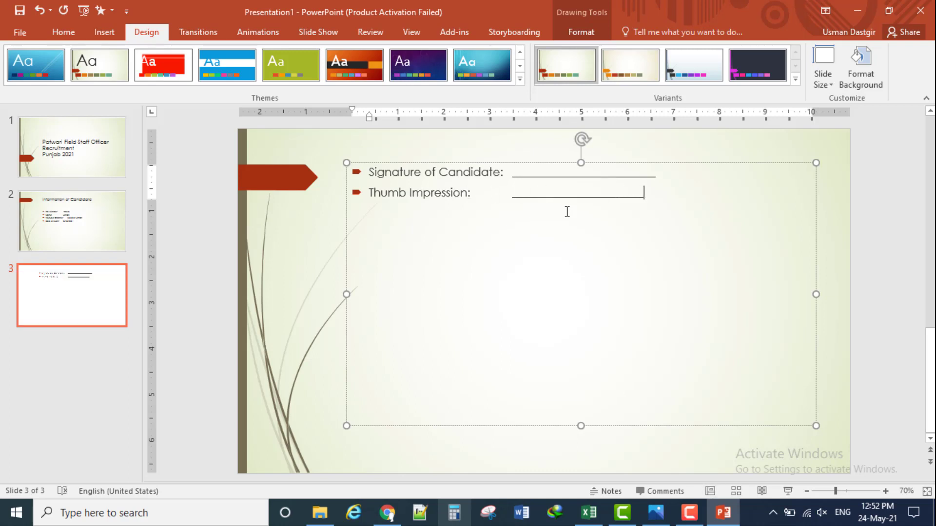
text(__)
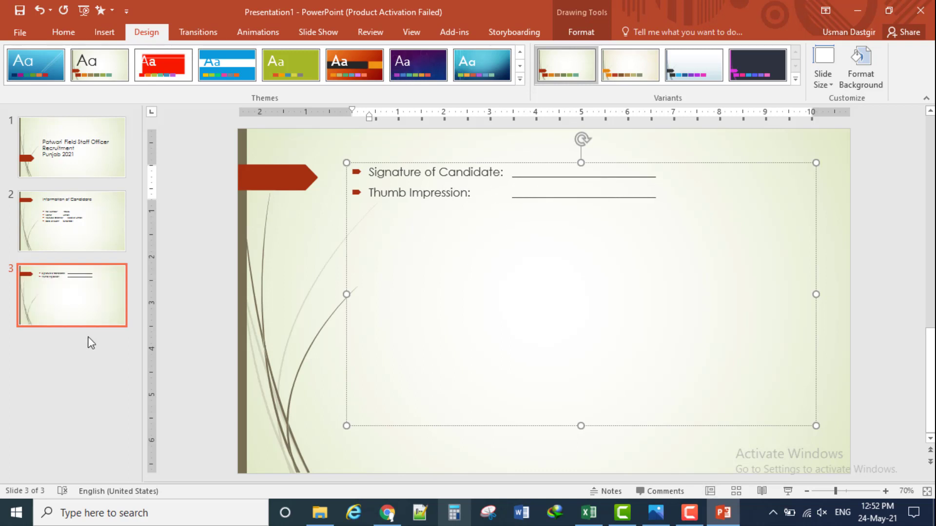
click(80, 302)
key(Return)
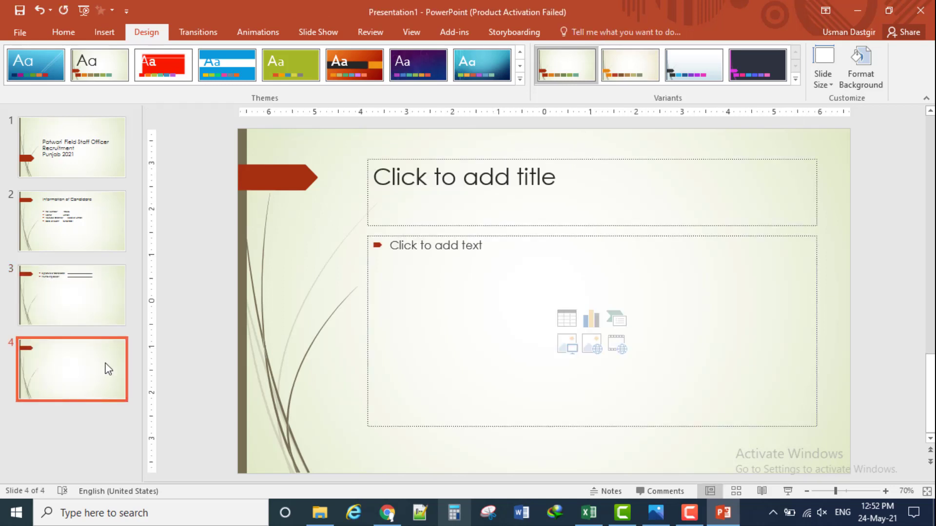
Type 'Thank You' in slide 4's body box and centre it
click(496, 319)
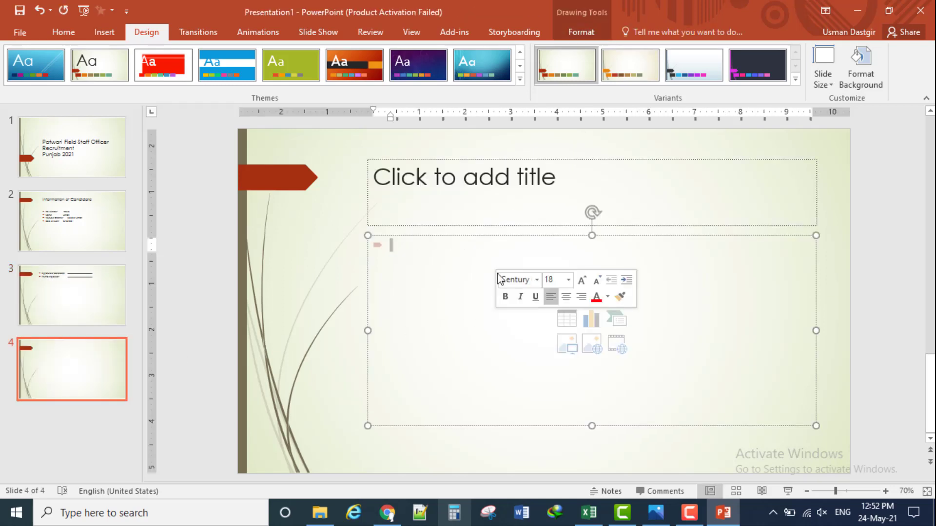
text(Than)
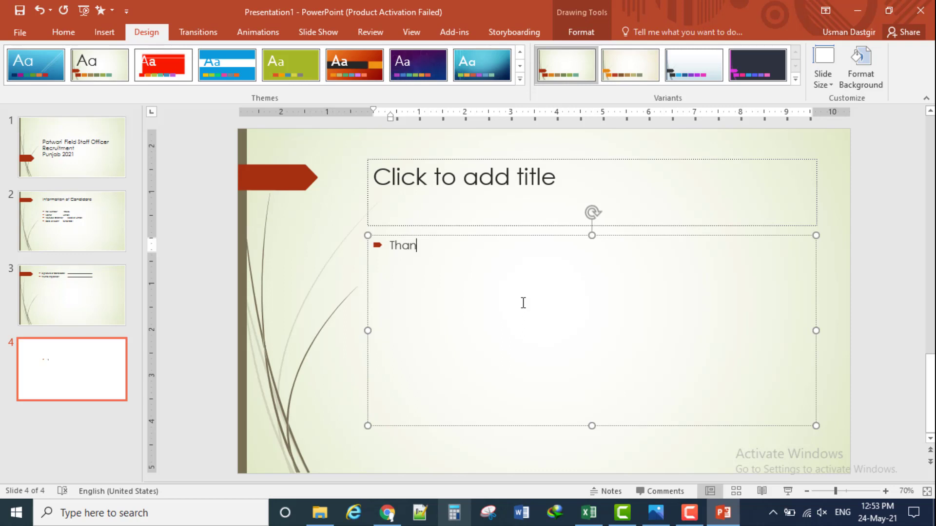
text(k You)
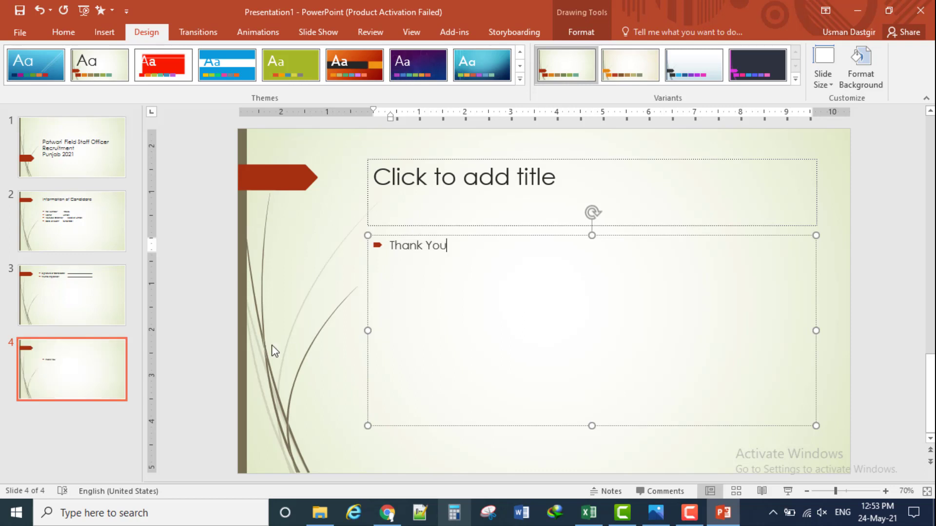
click(316, 341)
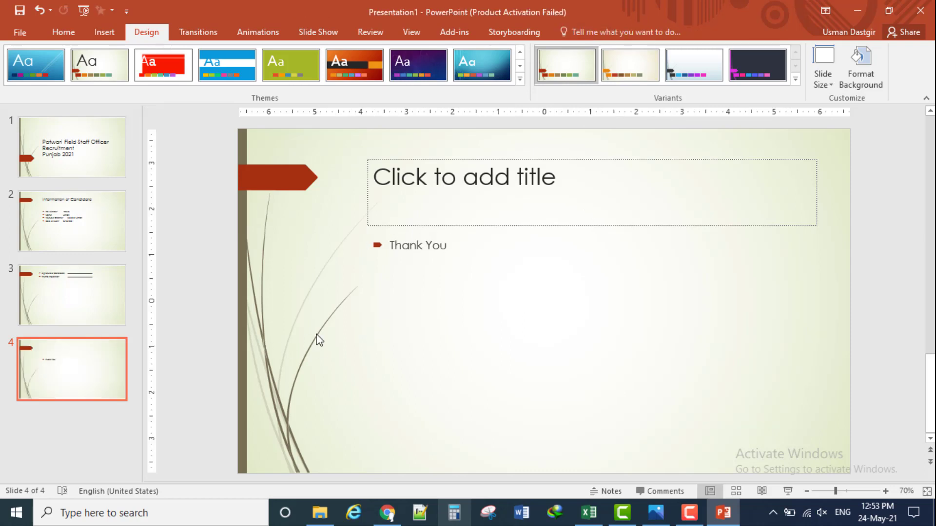
click(72, 37)
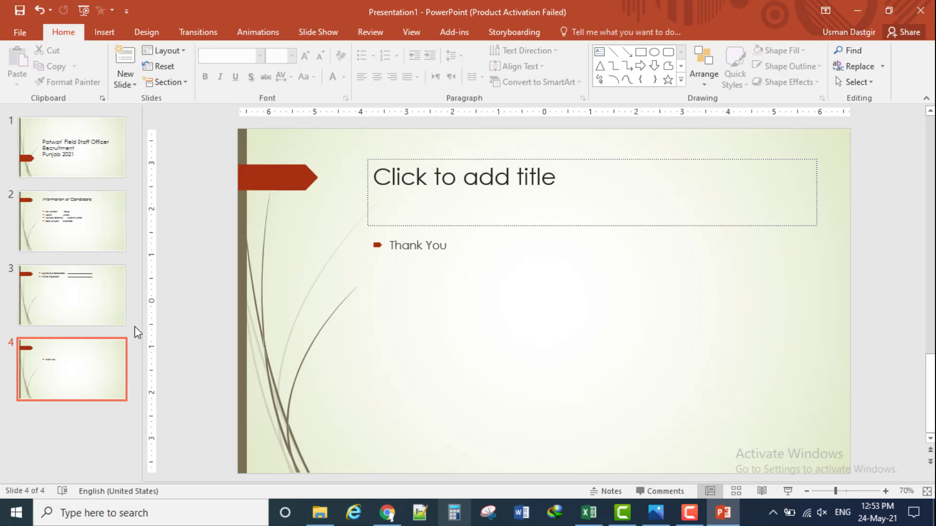
click(90, 354)
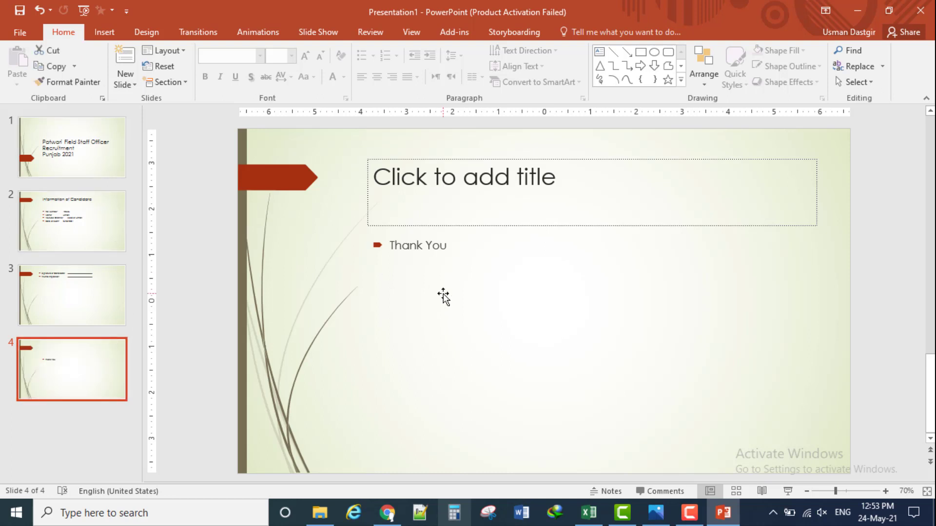
click(415, 262)
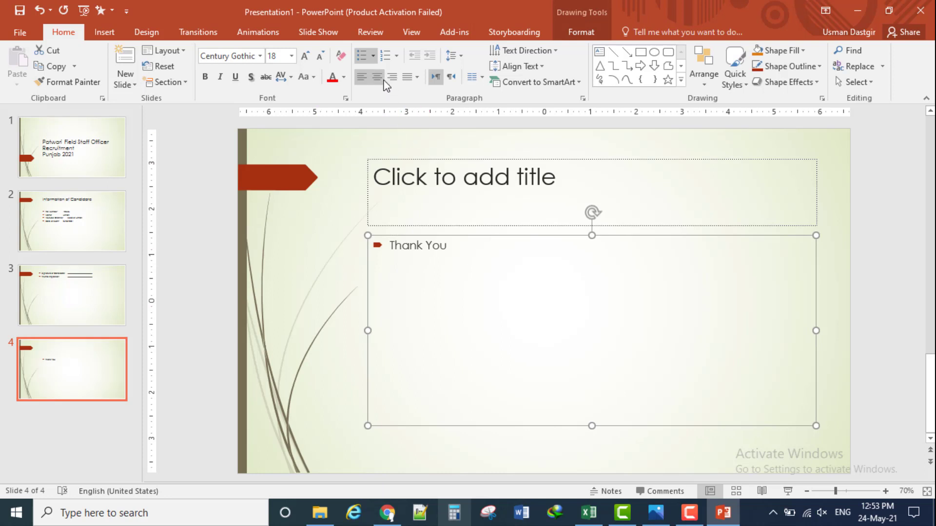
click(383, 81)
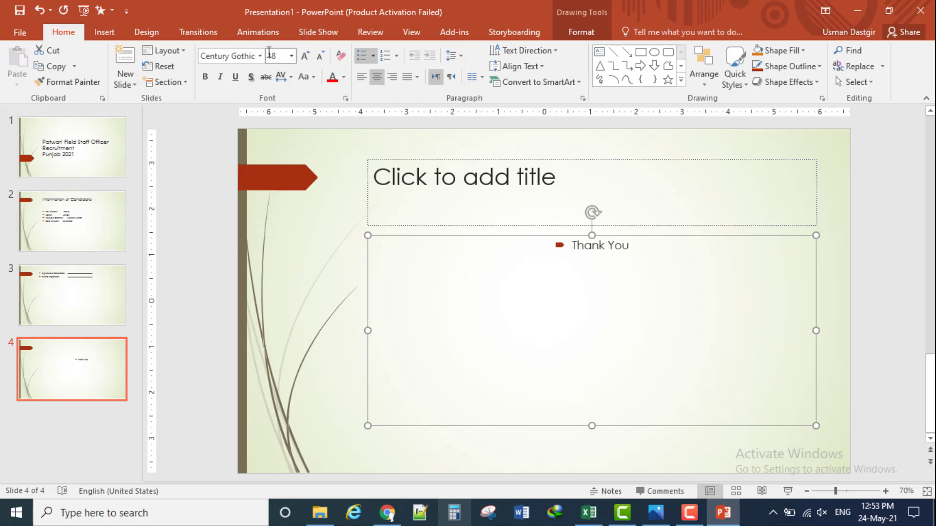
Format the Thank You text as 66 pt Arial Black
click(292, 56)
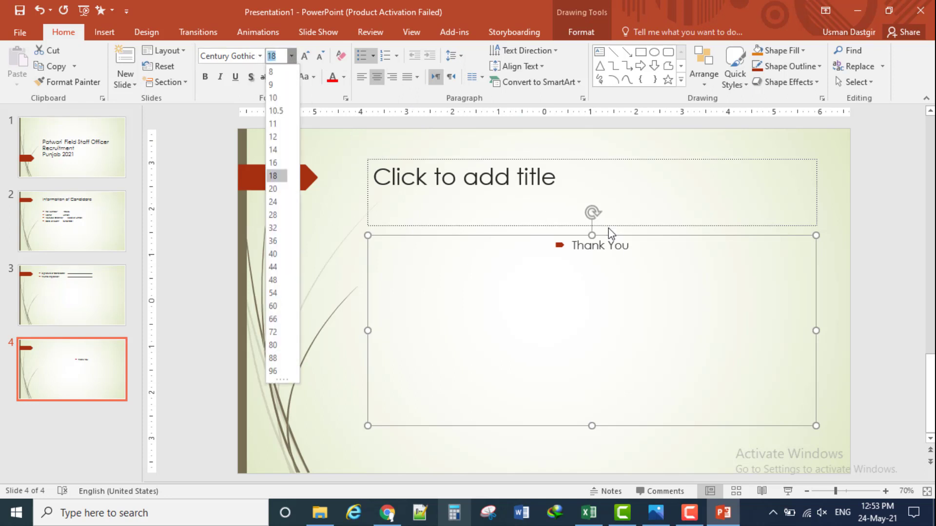
click(616, 258)
double_click(617, 247)
click(615, 248)
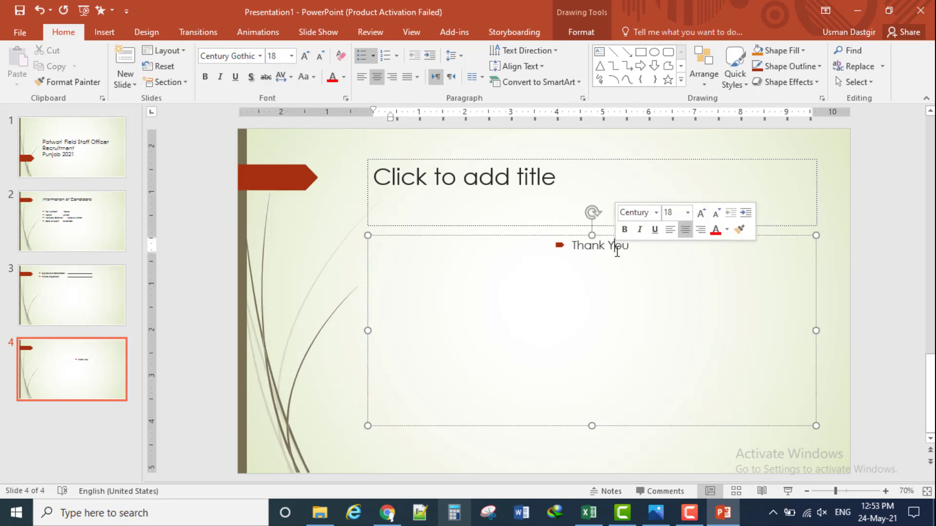
drag(628, 250, 543, 243)
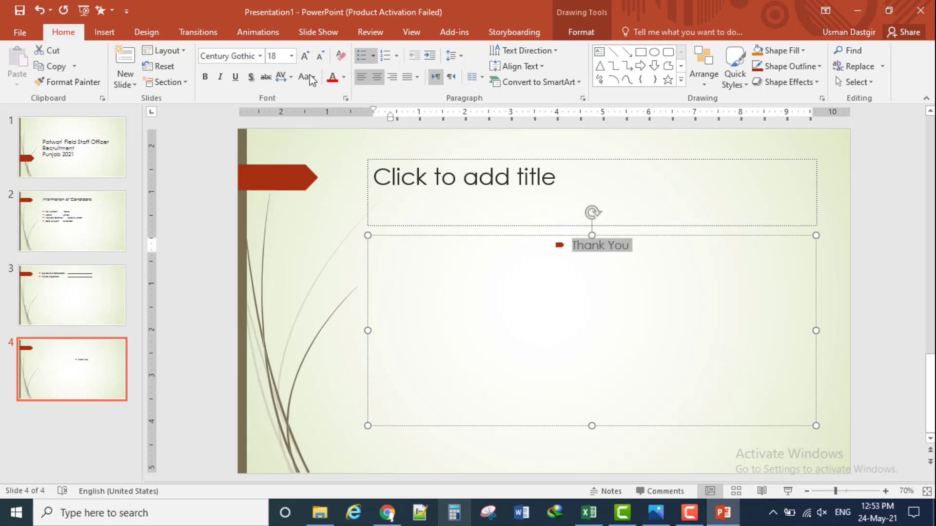
click(292, 56)
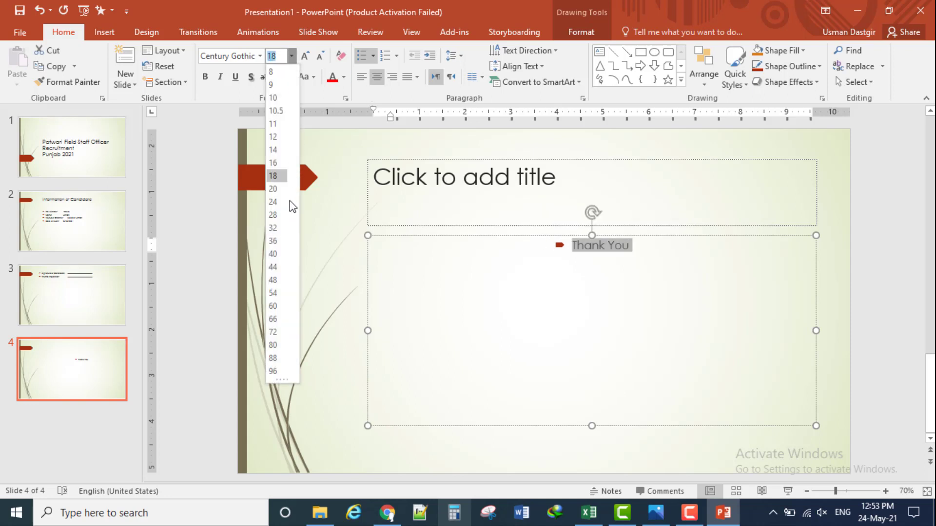
click(279, 320)
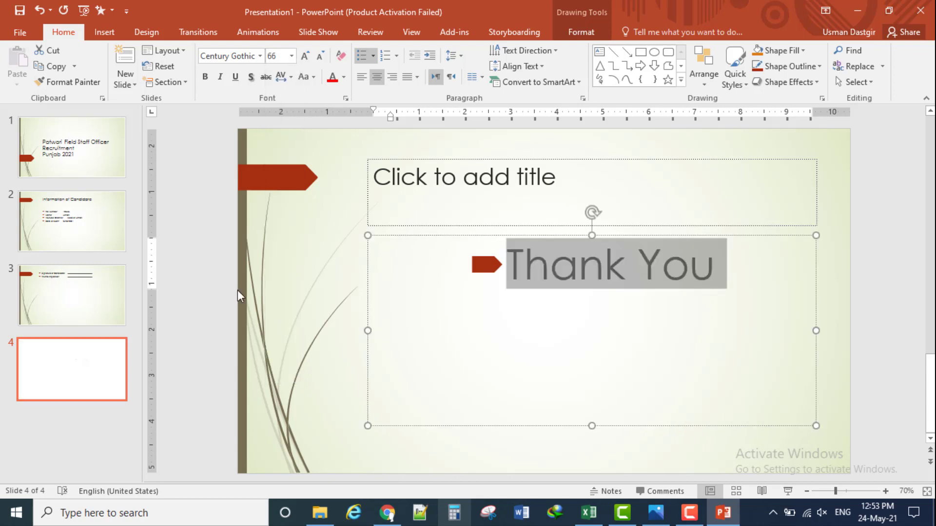
click(261, 56)
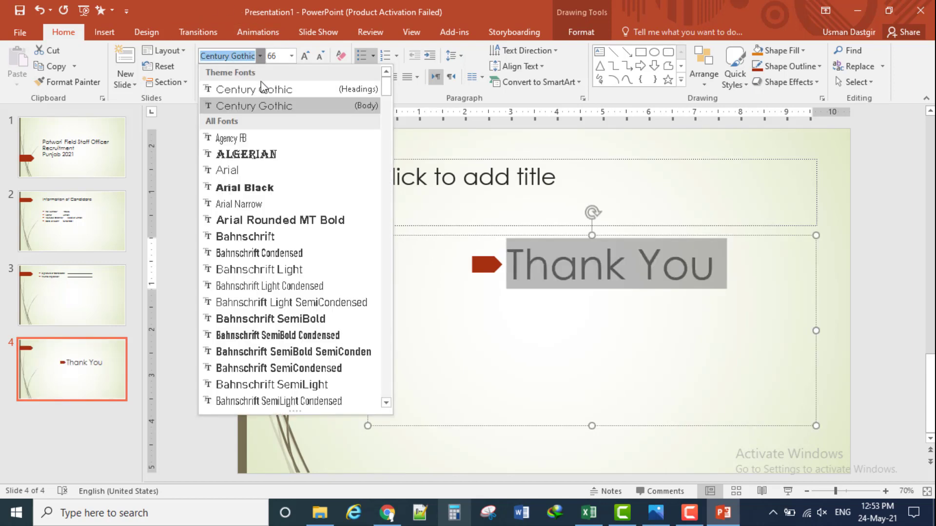
click(263, 188)
Return to slide 1, select all of its title text, and open the Font Color choices
click(73, 141)
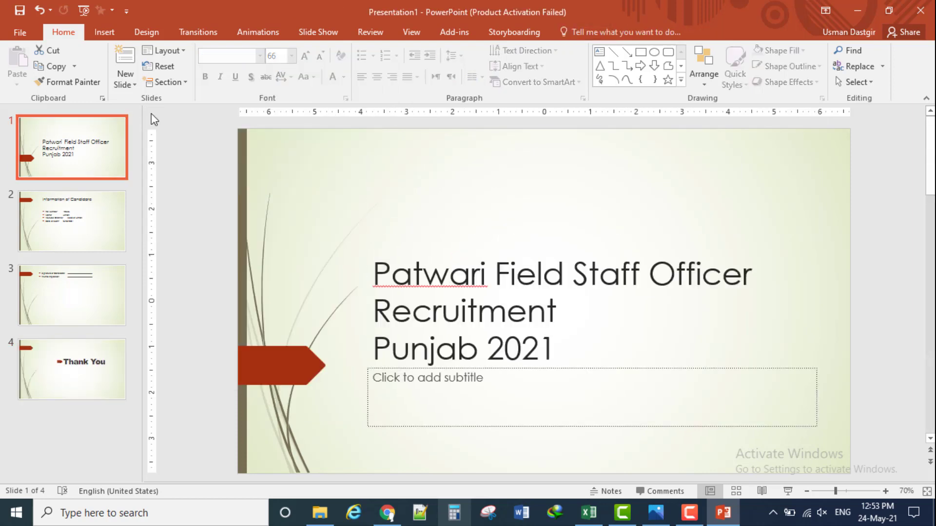
click(536, 294)
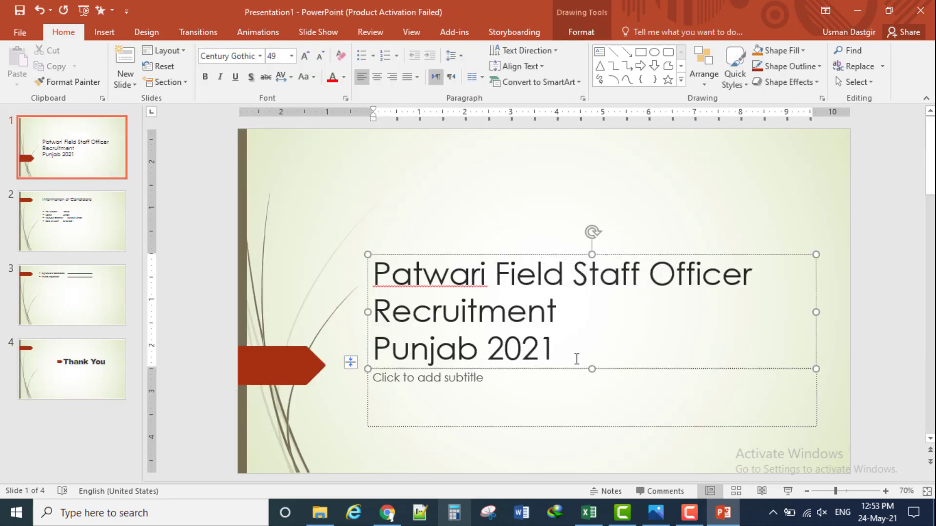
triple_click(396, 279)
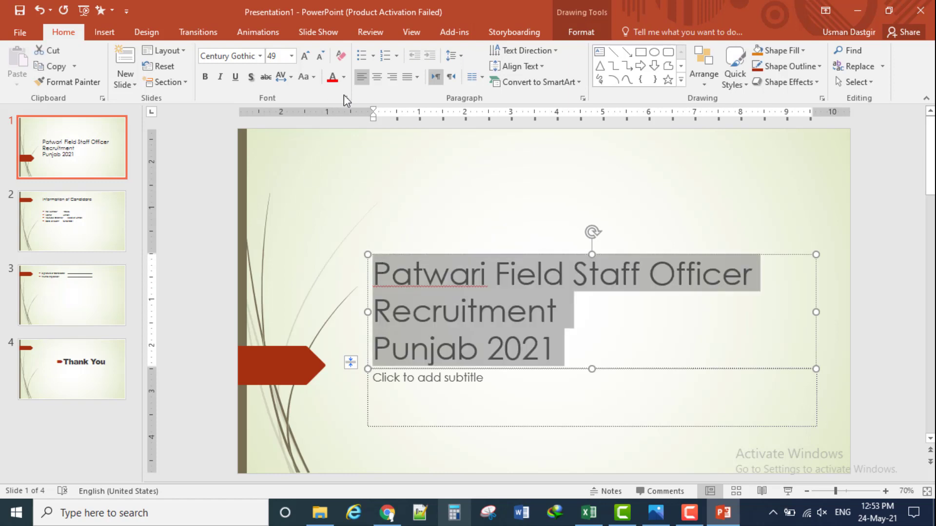
click(345, 78)
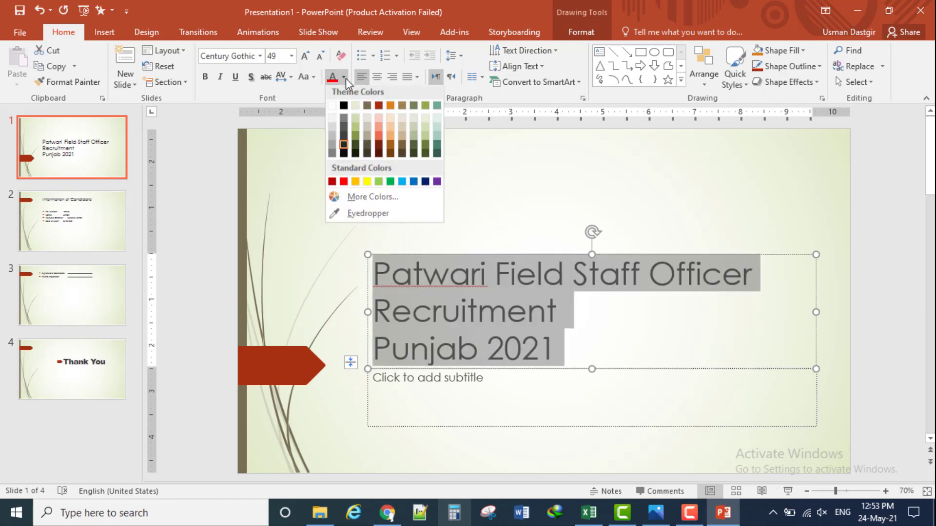
Colour the slide 1 title red, then view slides 2 and 4 without adding a slide
click(344, 184)
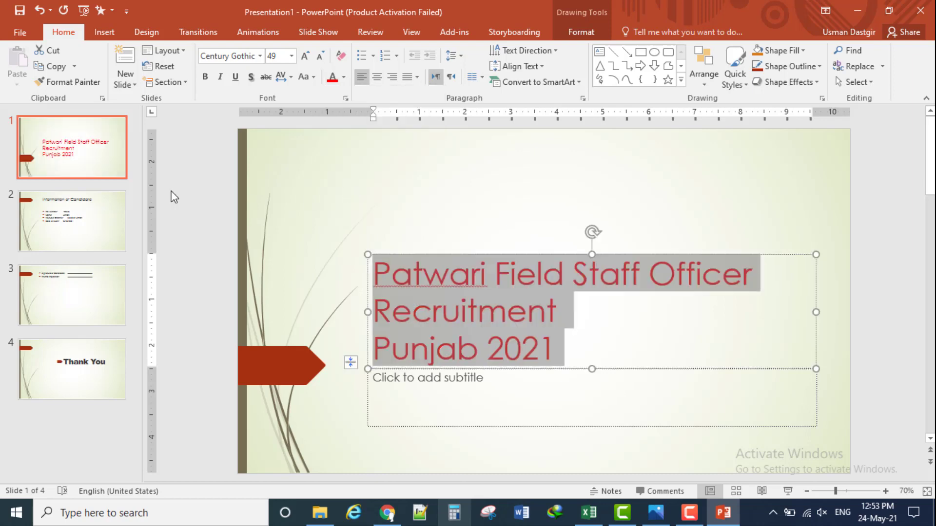
click(91, 223)
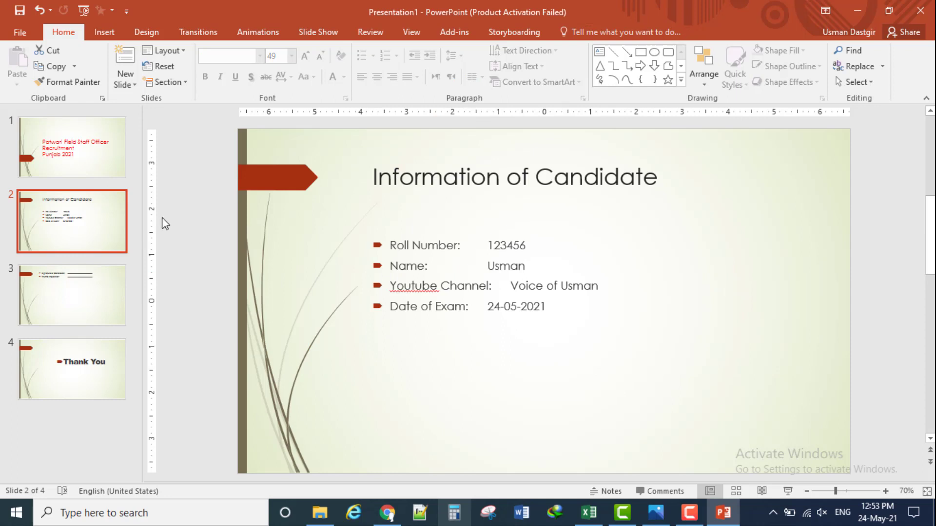
click(92, 380)
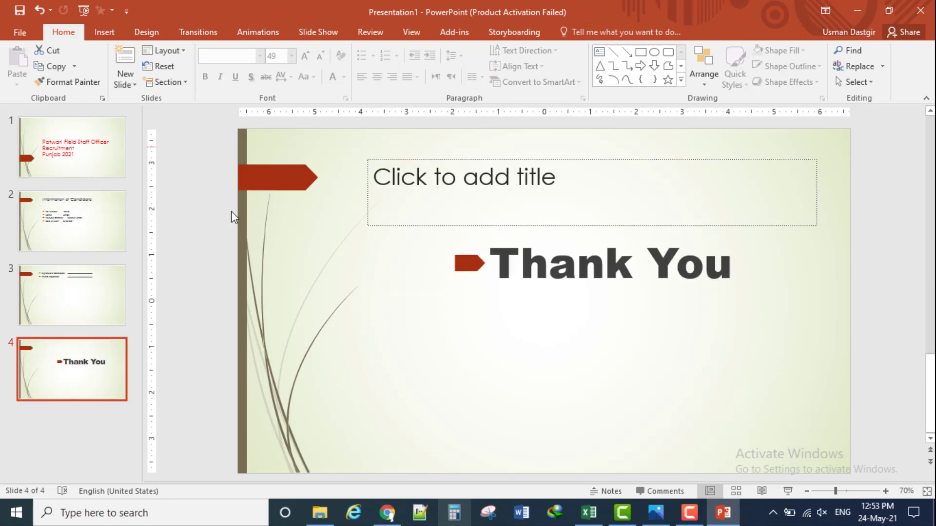
click(134, 86)
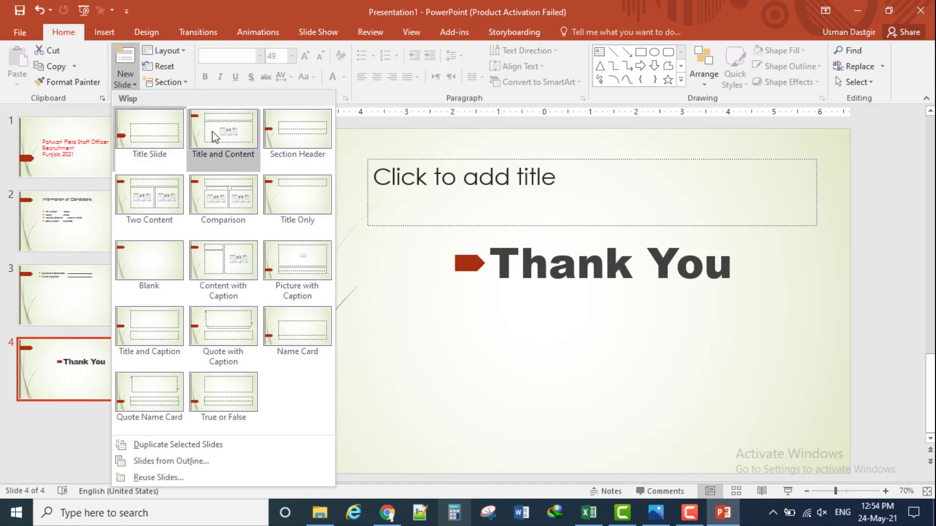
click(418, 299)
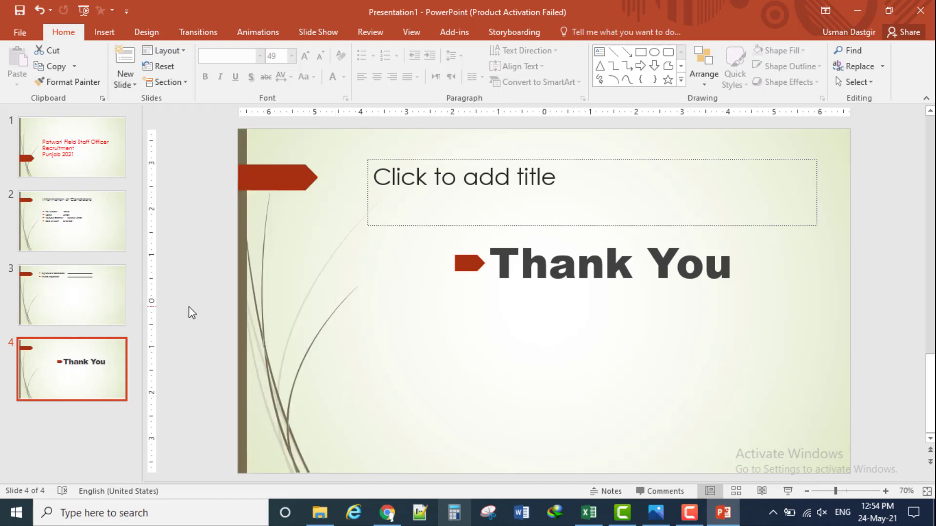
Close the PowerPoint presentation without saving its changes
click(915, 22)
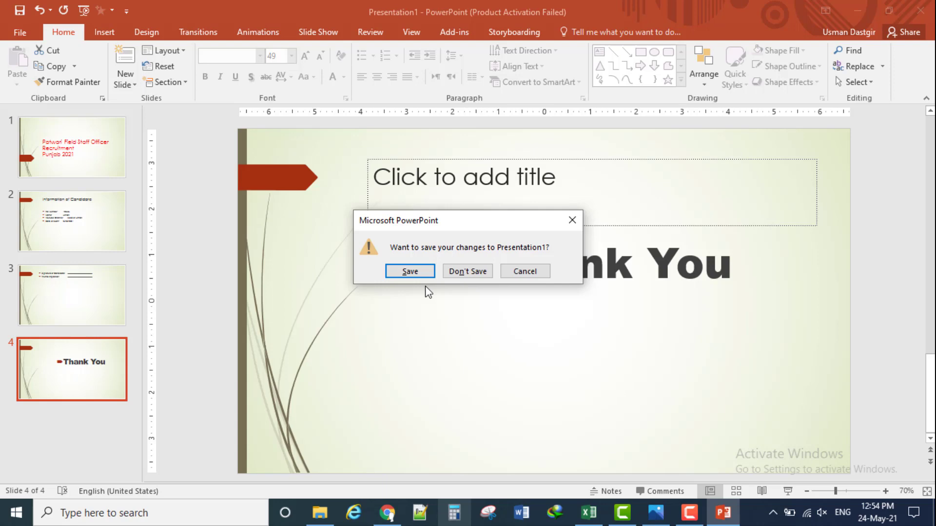
click(487, 273)
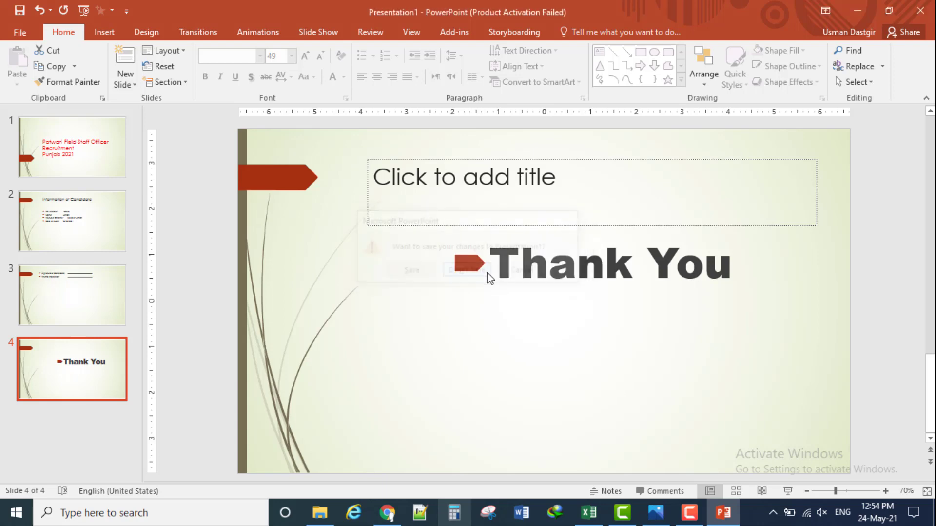
click(4, 514)
Launch Excel 2016 from search, dismiss the activation notice, and create a blank workbook
text(exc)
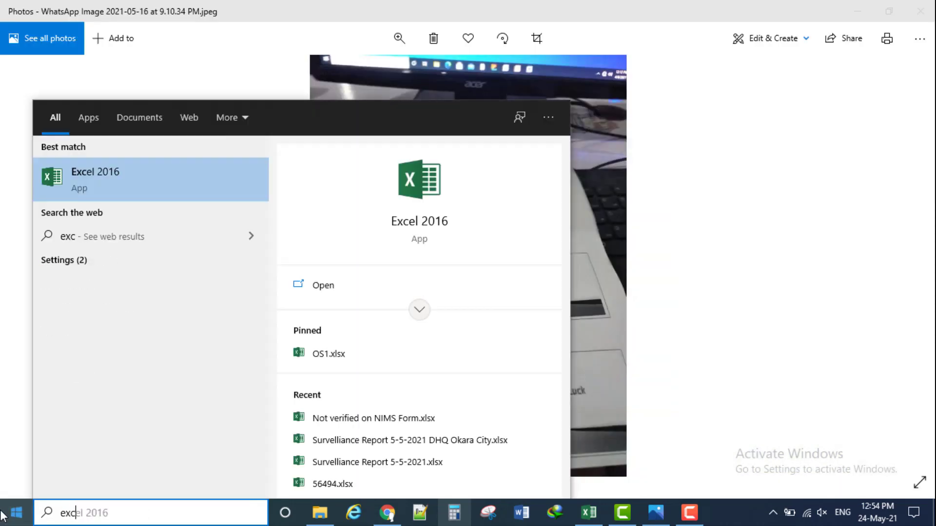
text(e)
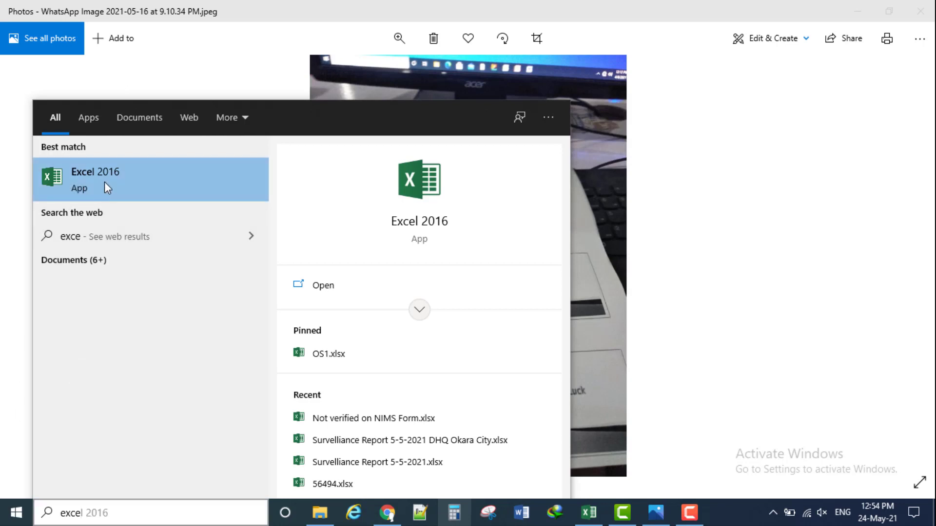
click(104, 183)
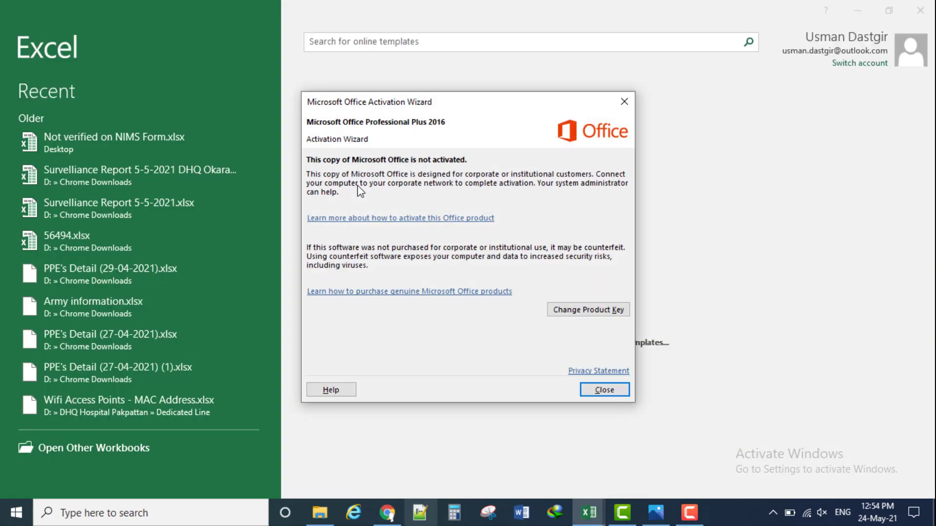
click(601, 392)
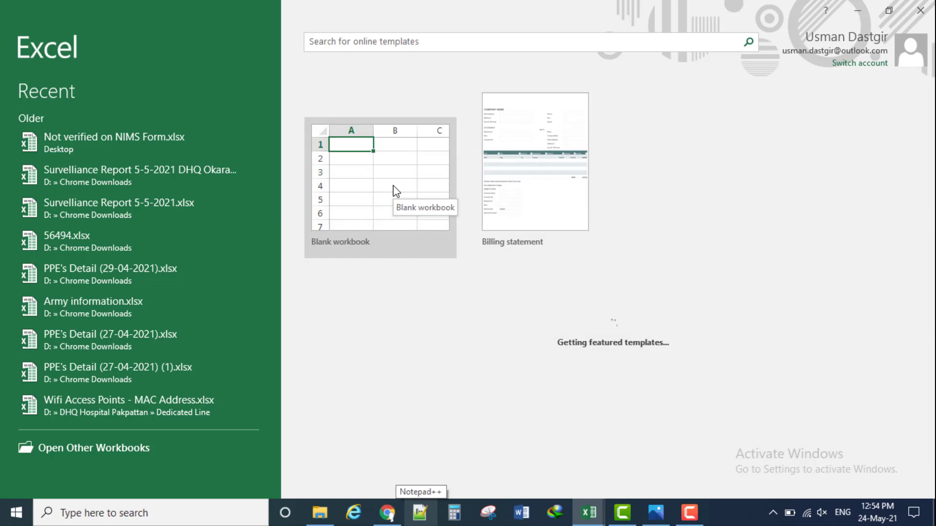
click(396, 191)
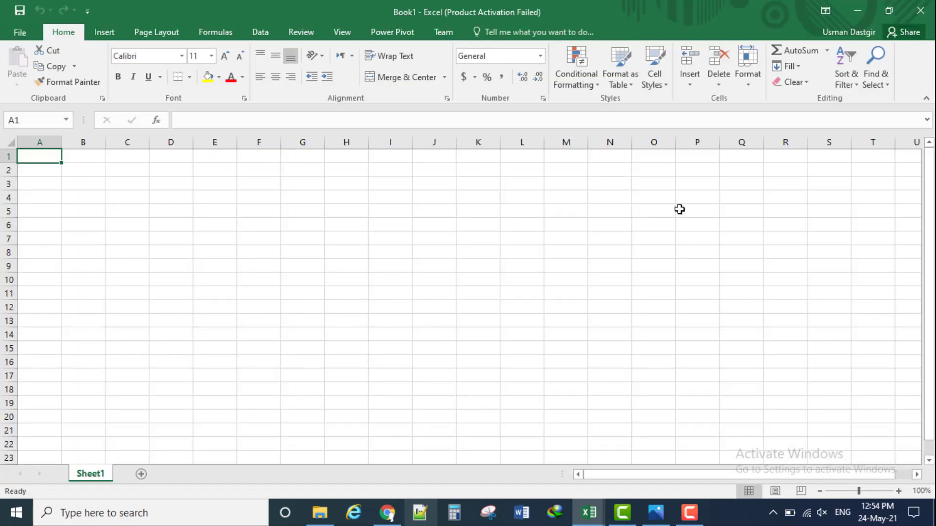
click(103, 223)
click(164, 235)
click(260, 223)
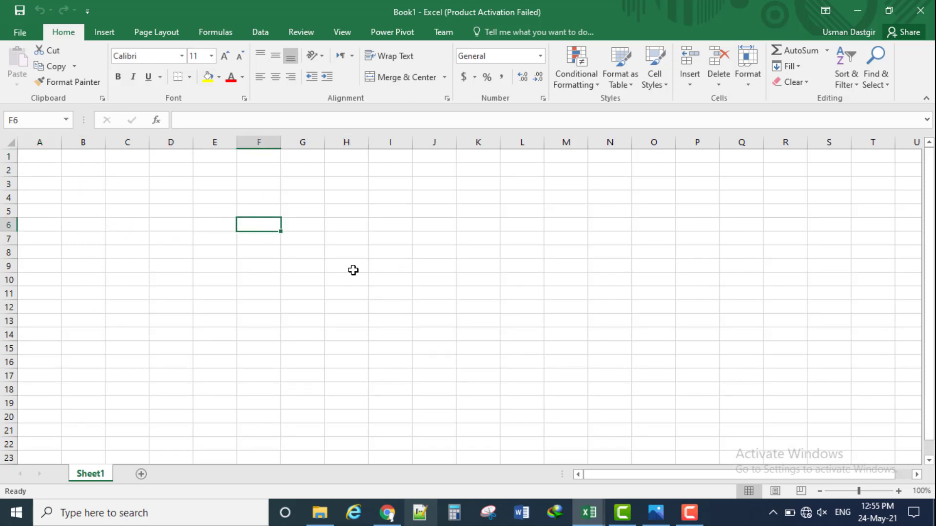
click(182, 259)
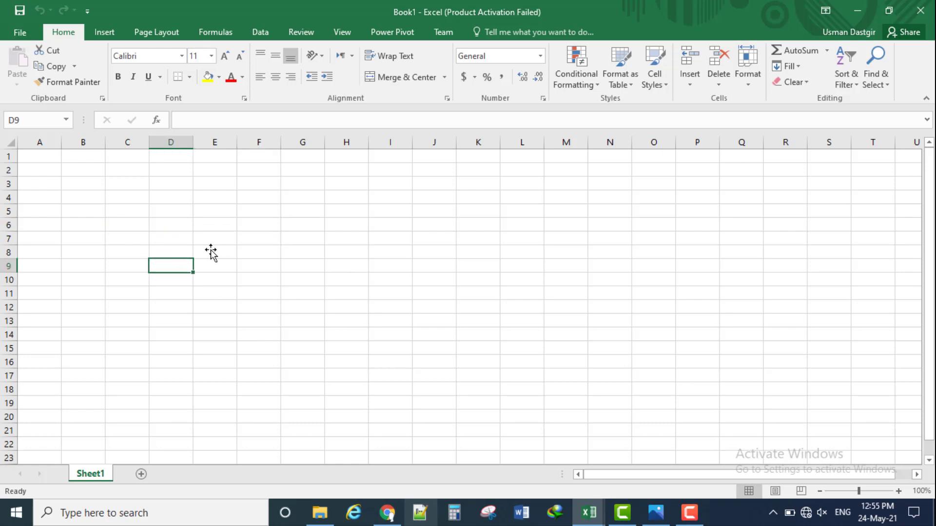
click(404, 255)
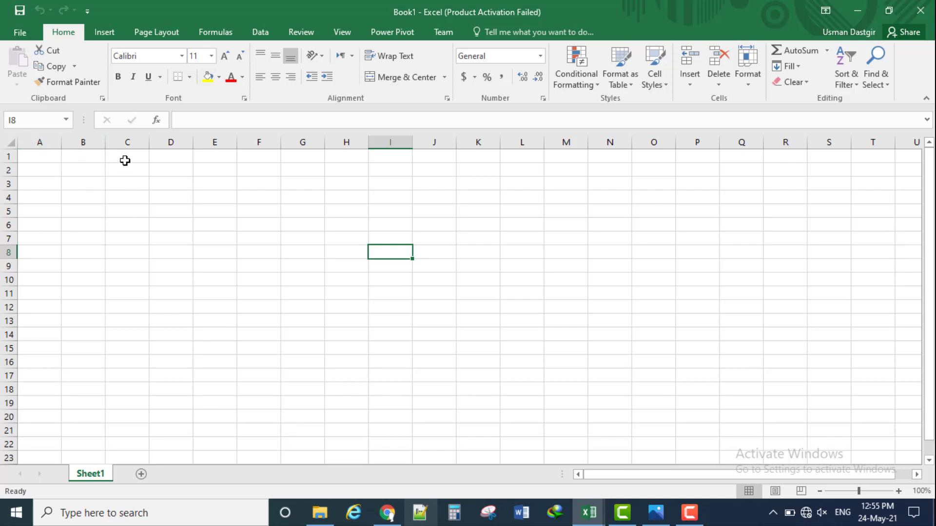
drag(125, 160, 128, 388)
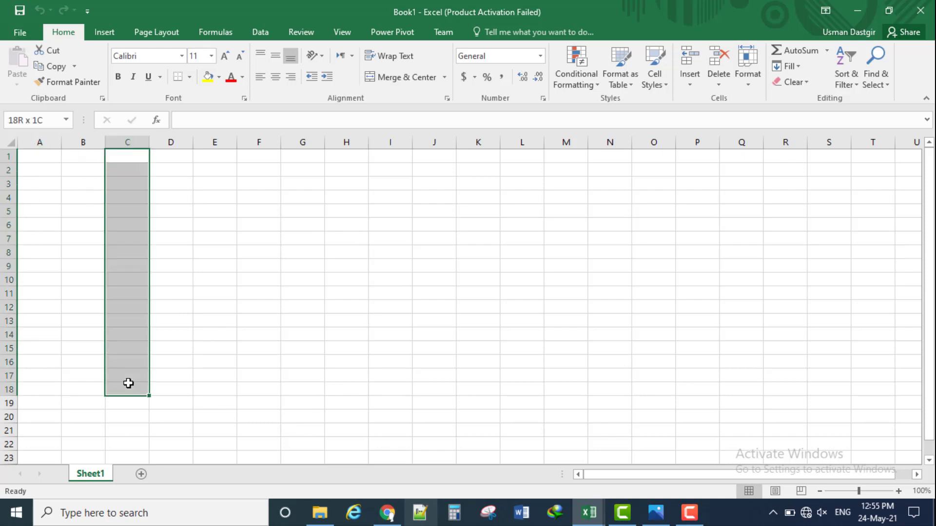
click(45, 178)
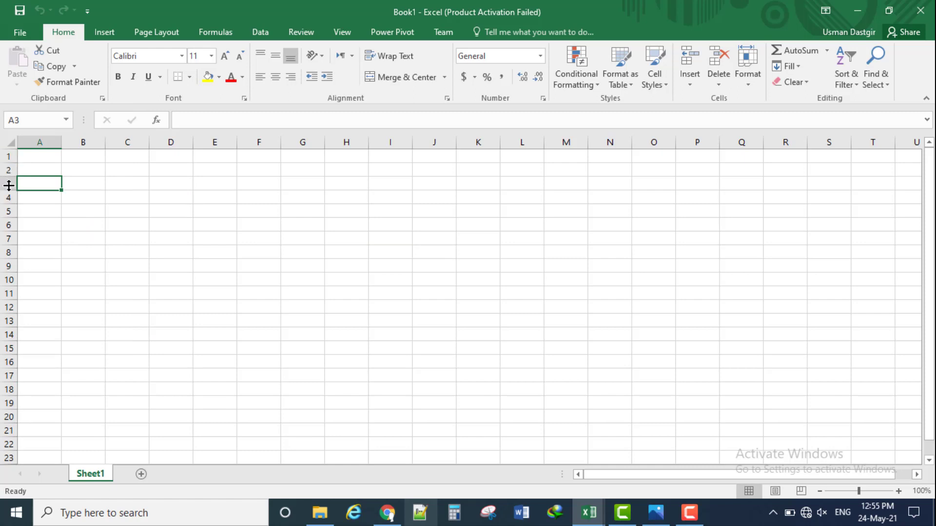
click(83, 183)
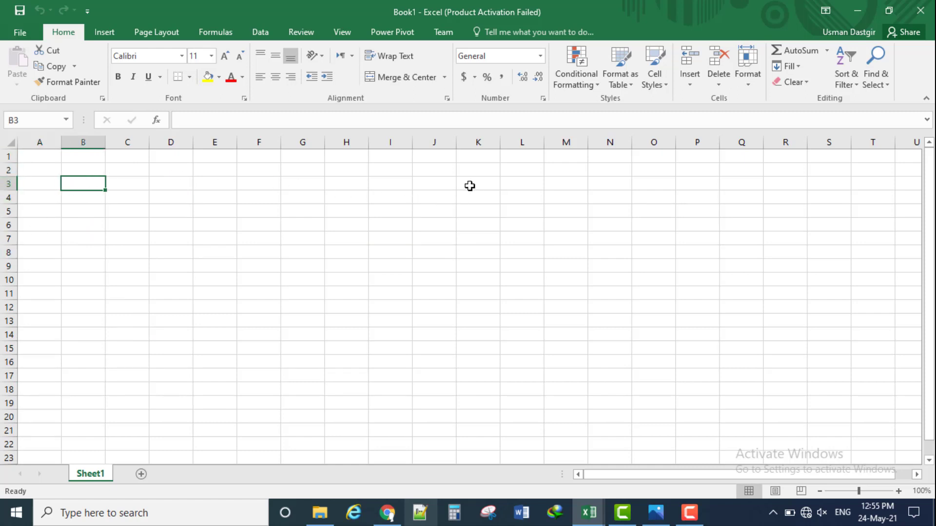
drag(84, 213, 441, 213)
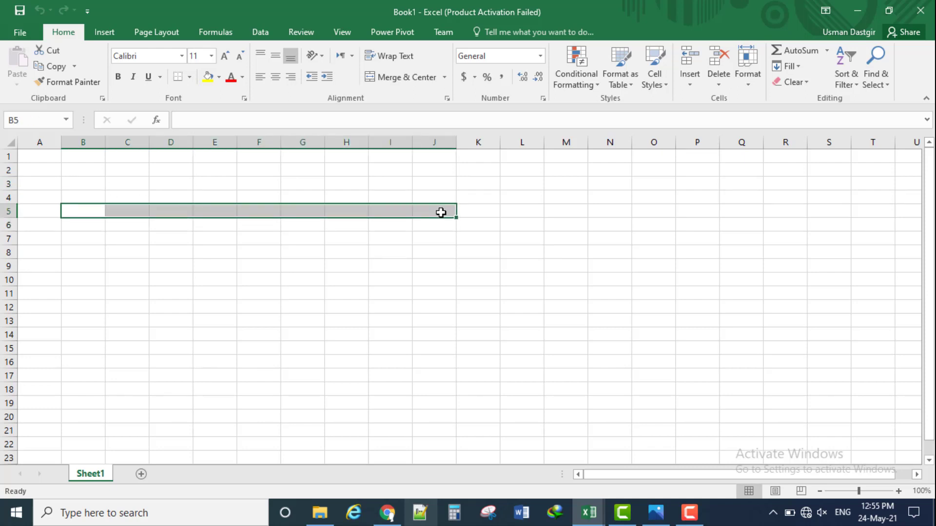
click(231, 307)
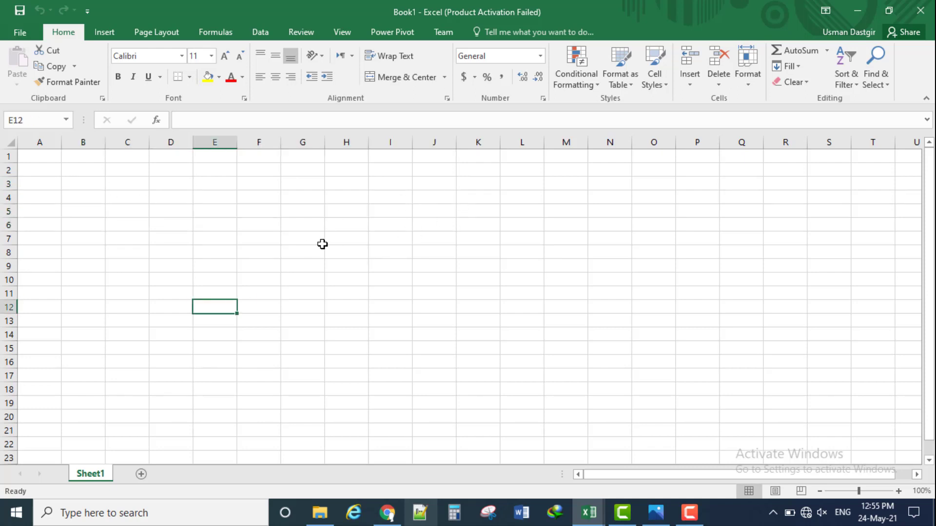
click(302, 234)
click(493, 240)
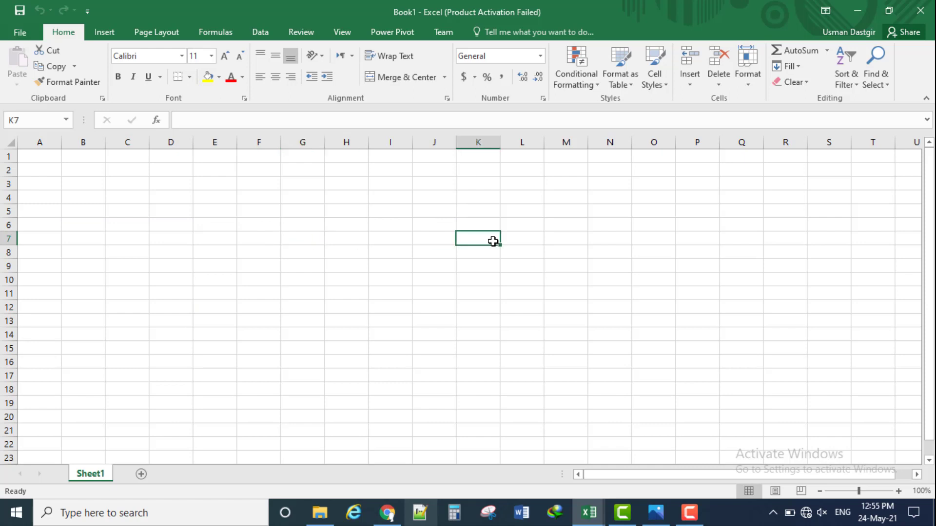
click(142, 319)
click(244, 229)
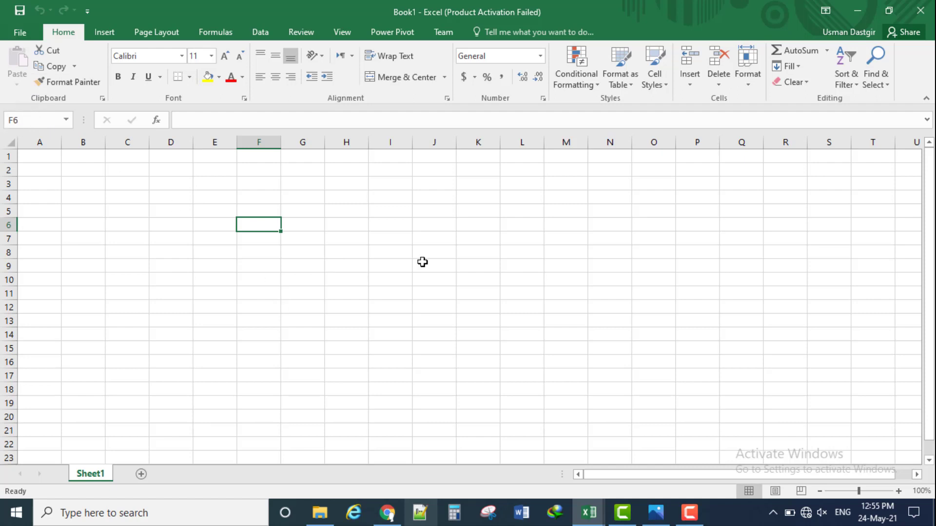
click(468, 261)
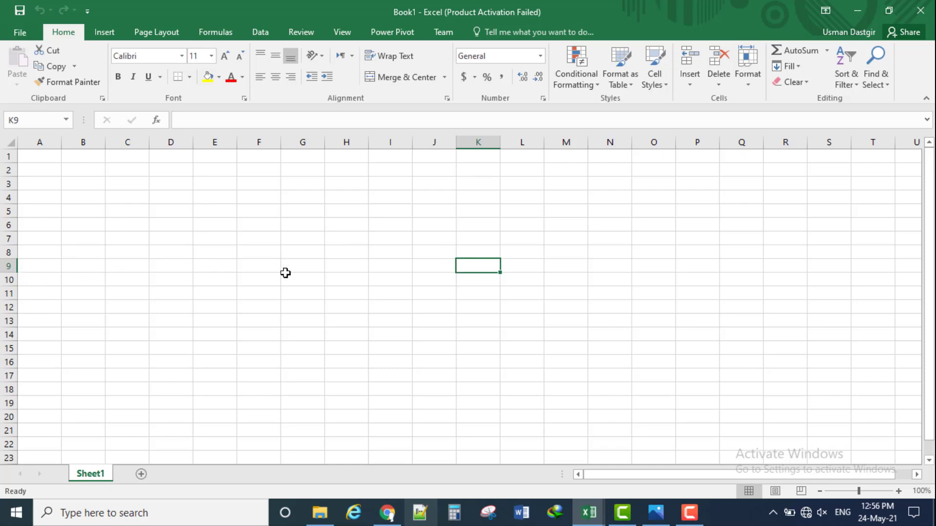
click(393, 293)
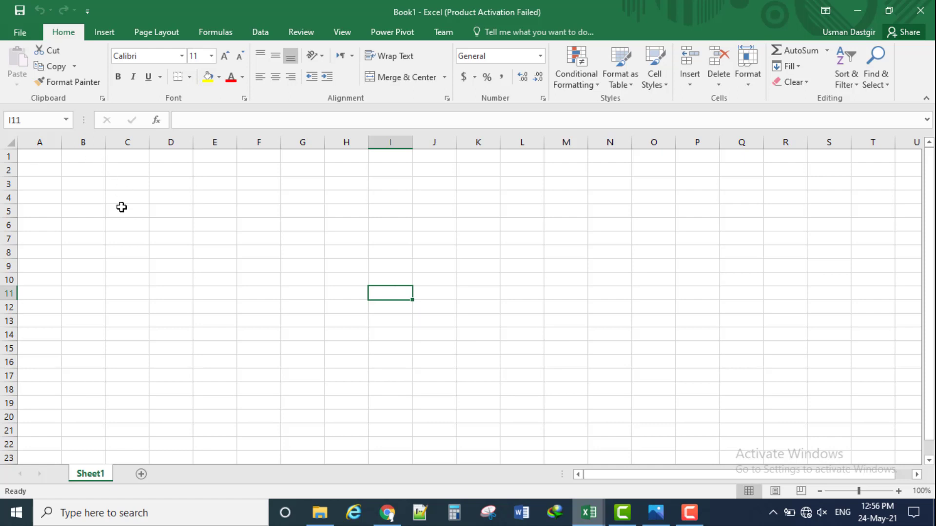
click(65, 182)
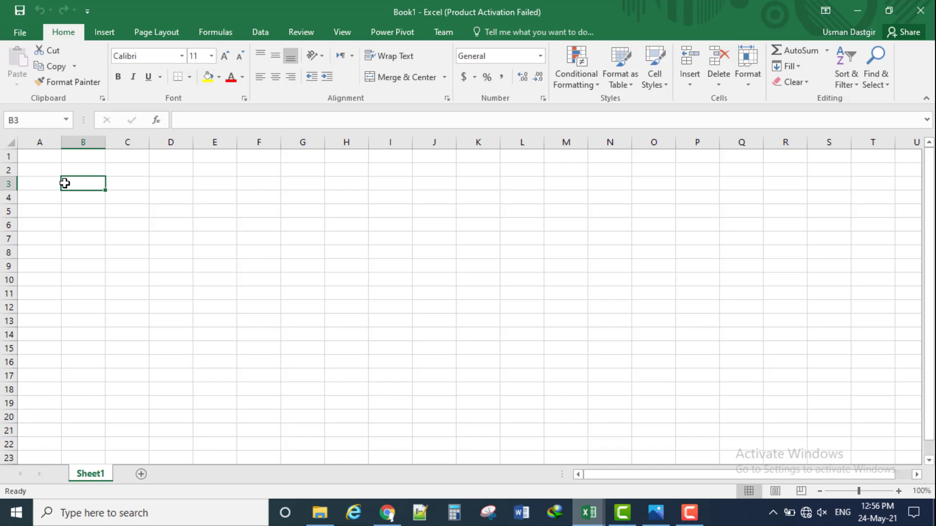
Enter the labels Name, Roll Number, CNIC and Date of Exam down cells B3 to B6
text(Name)
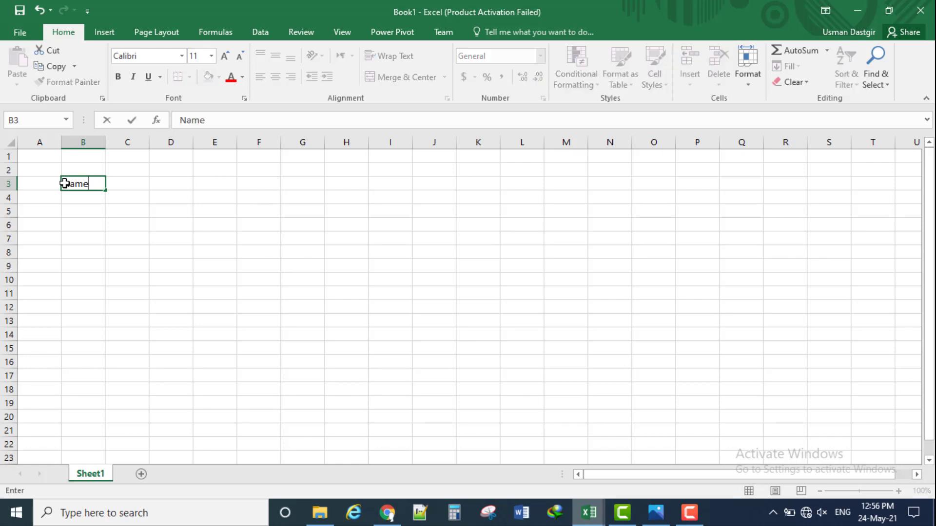
key(Return)
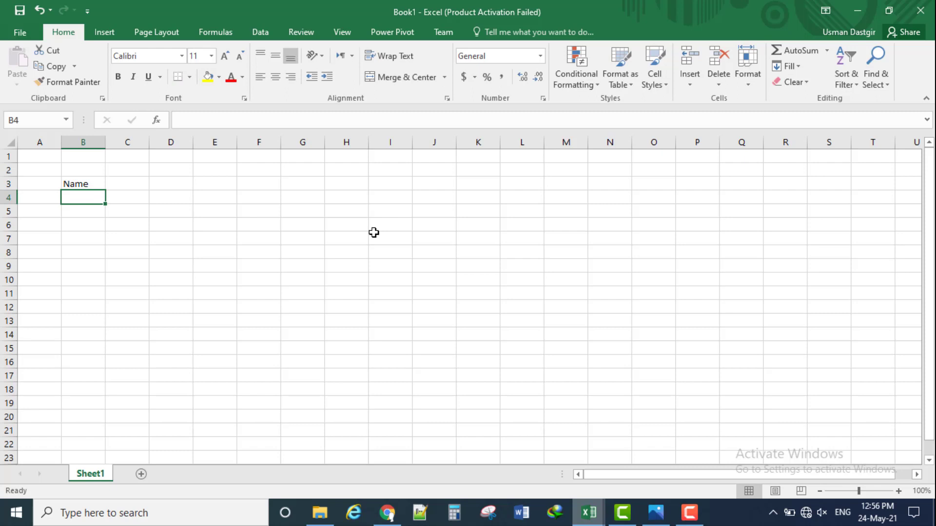
text(Roll N)
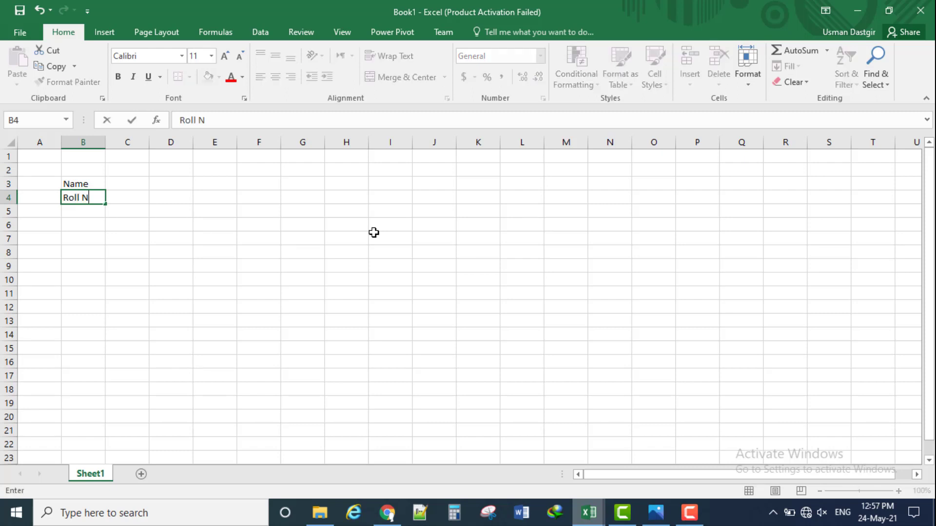
text(umber)
key(Return)
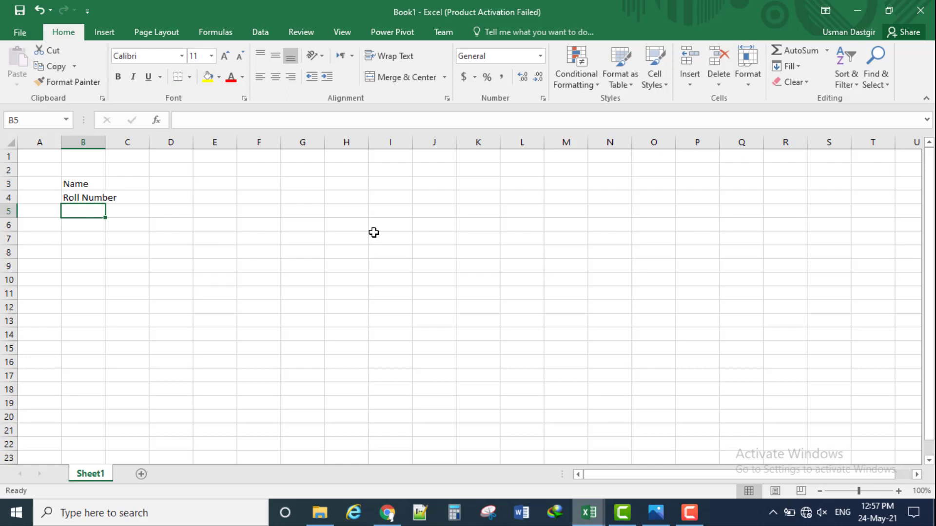
text(CNIC)
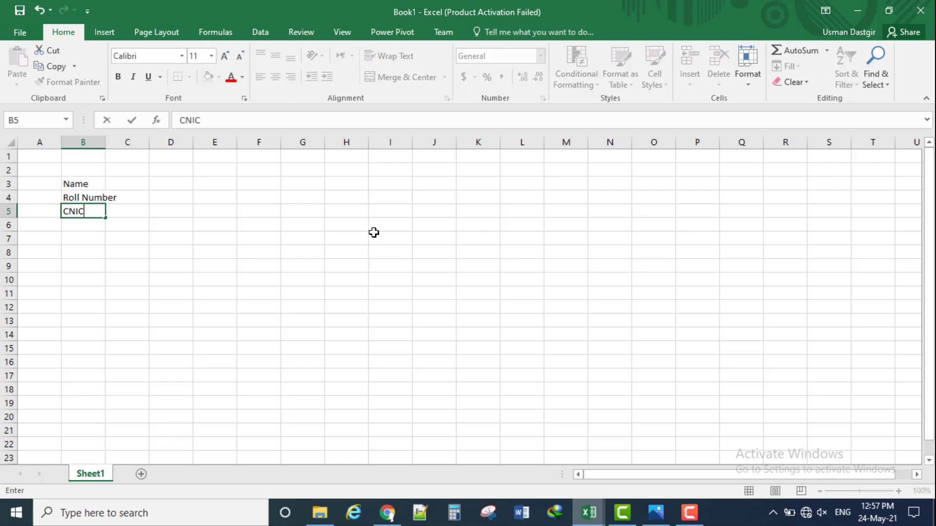
key(Return)
text(Date)
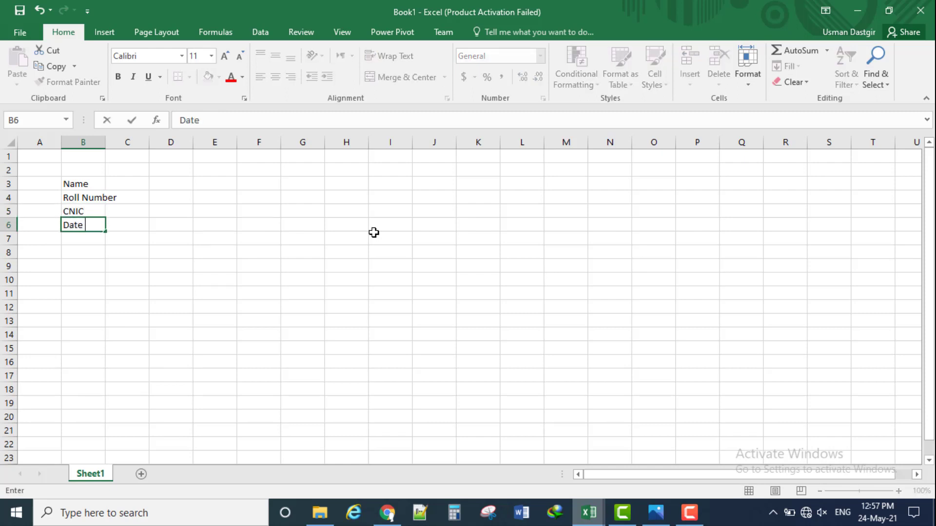
text( of Exam)
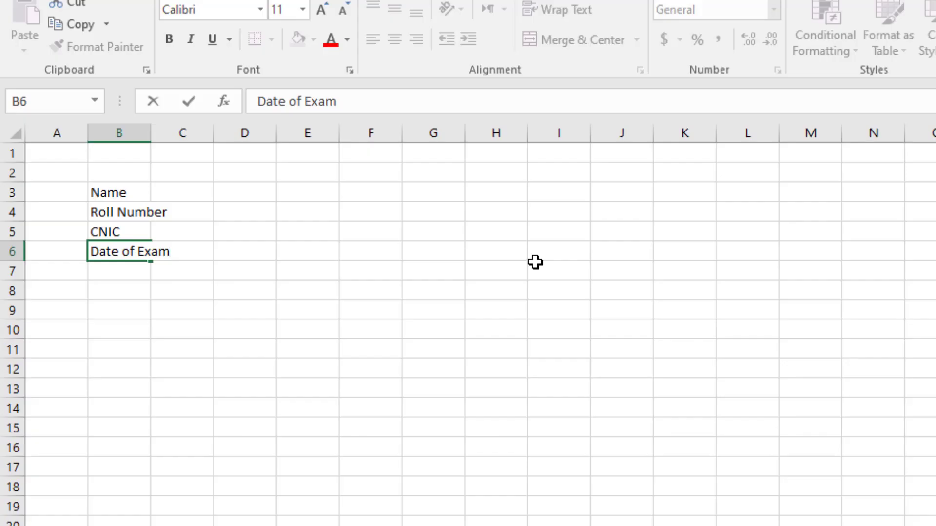
click(535, 263)
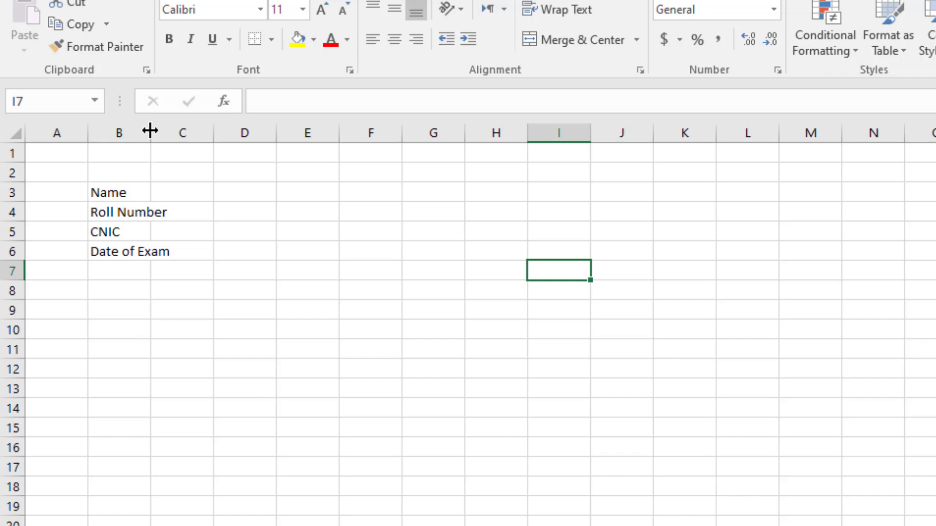
Widen column B and enter the headings Sr. No., Subject and Detail of Marks in B9:D9
mouse_move(150, 130)
mouse_down()
mouse_move(334, 128)
mouse_move(192, 148)
mouse_up()
click(272, 307)
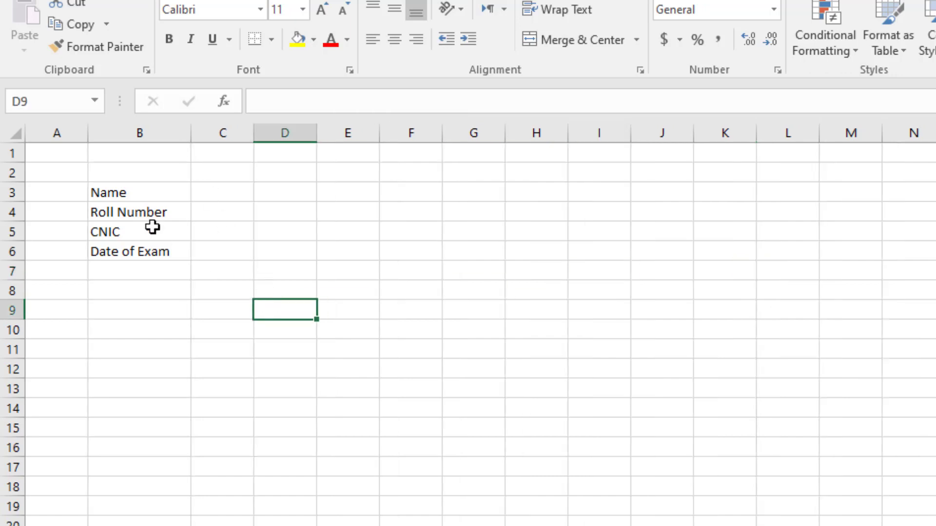
click(145, 312)
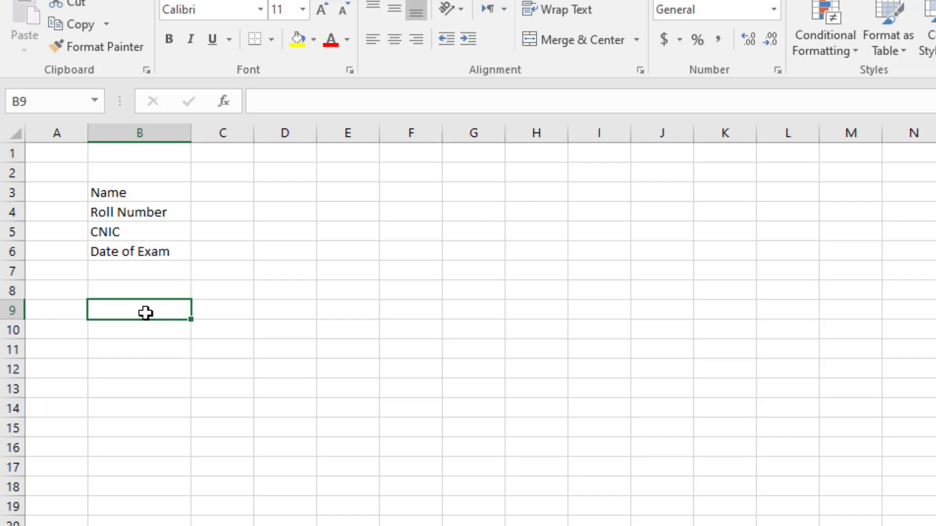
text(Sr.)
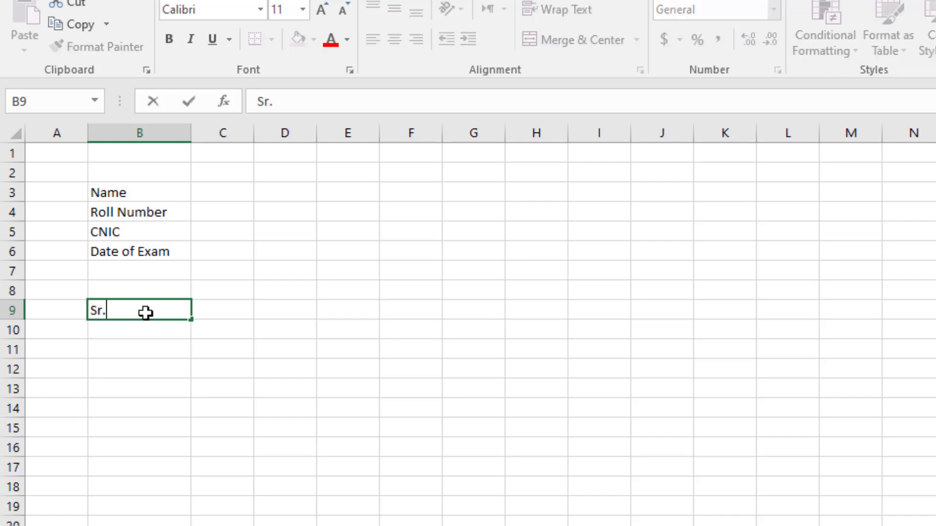
text( No.)
key(Tab)
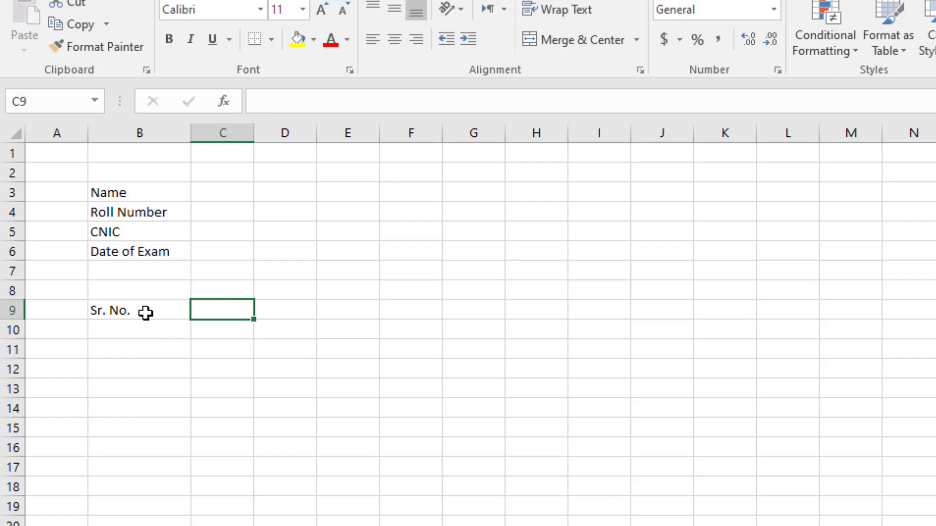
text(Subject)
key(Tab)
text(D)
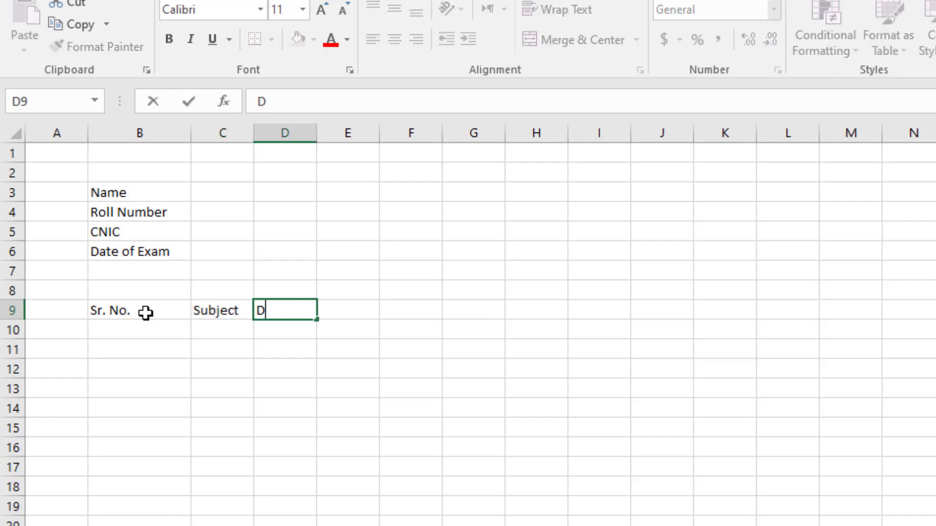
text(etail of M)
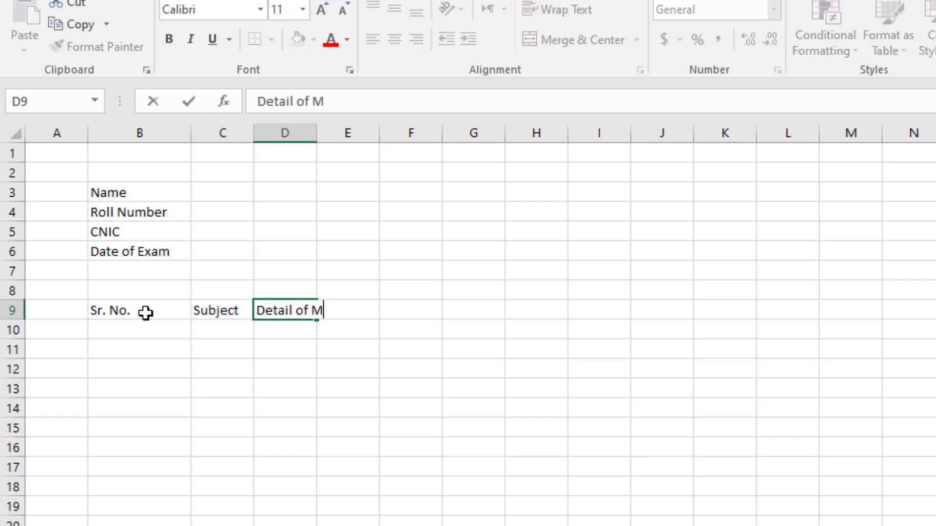
text(arks)
key(Return)
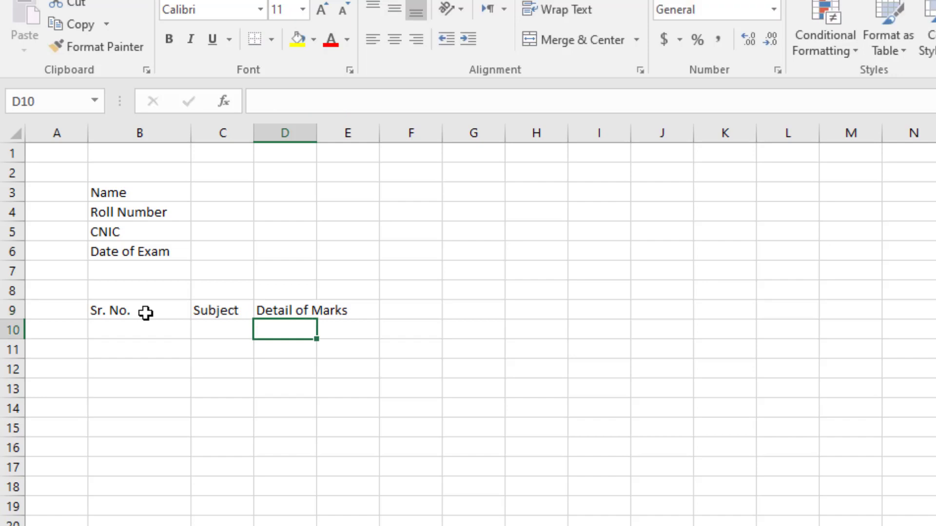
Add Total Marks, Obtained Marks and Percentage headings in D10:F10, widening columns D and E
text(T)
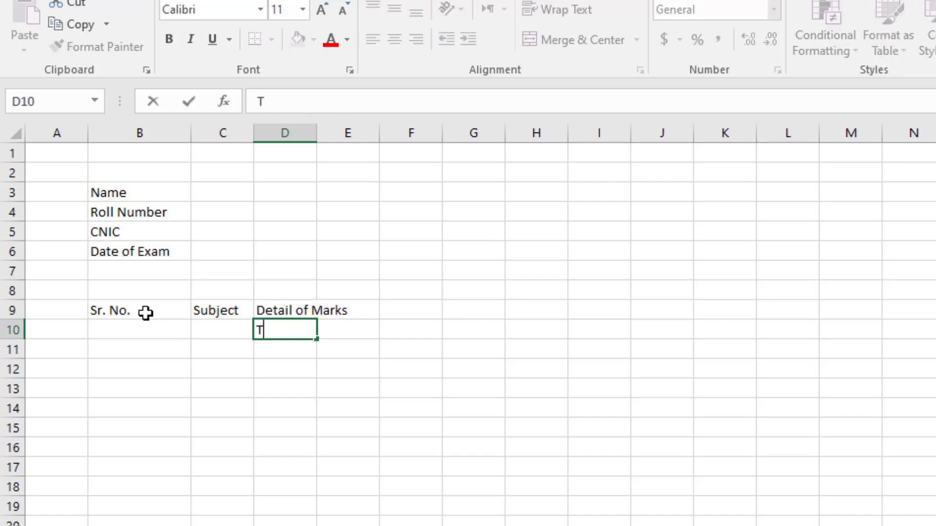
text(otal Marks)
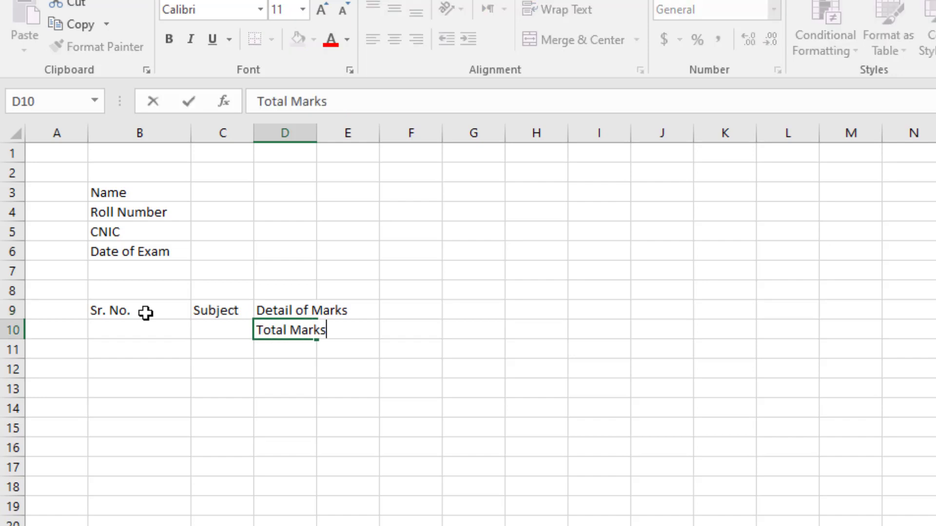
key(Tab)
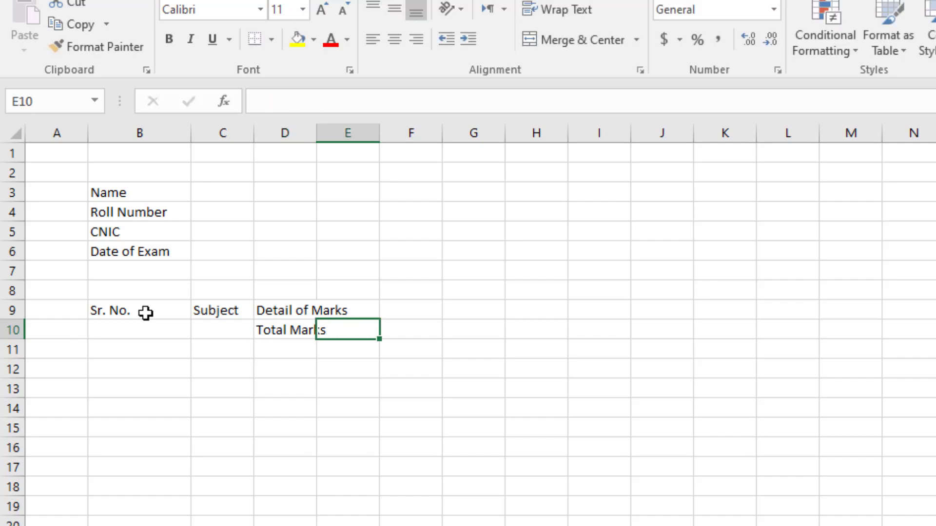
text(Obn)
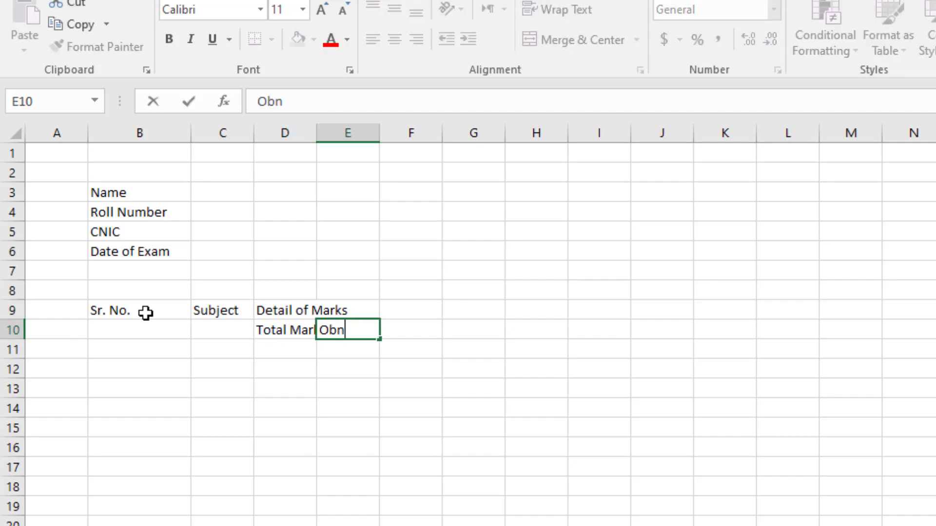
key(BackSpace)
text(tained)
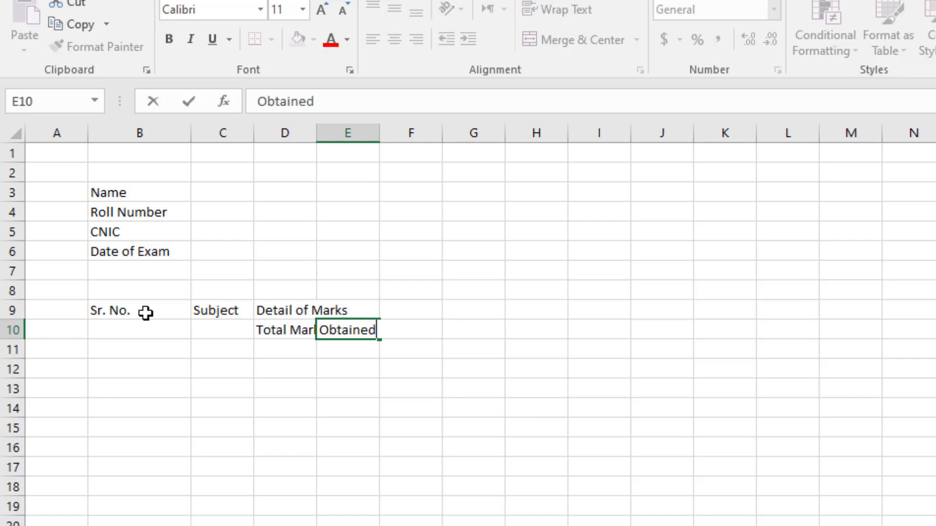
text( Marks)
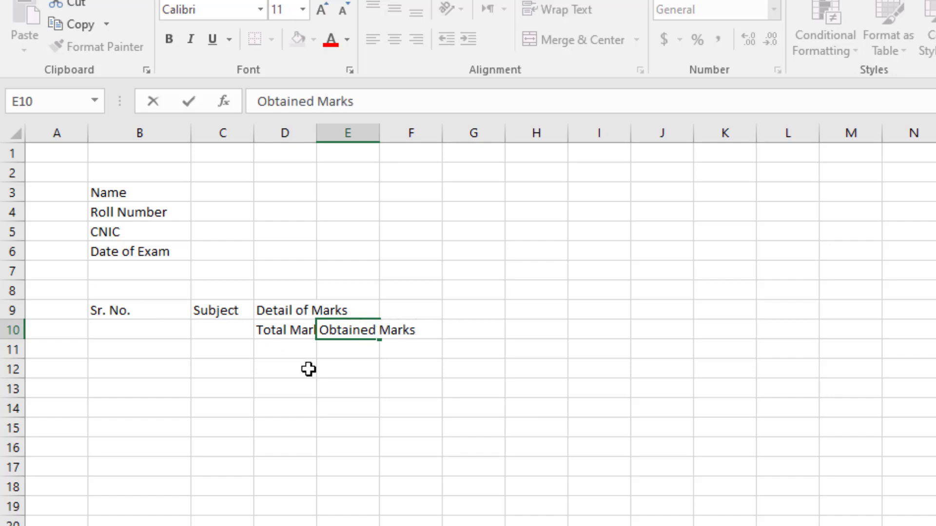
click(330, 375)
drag(319, 137, 347, 136)
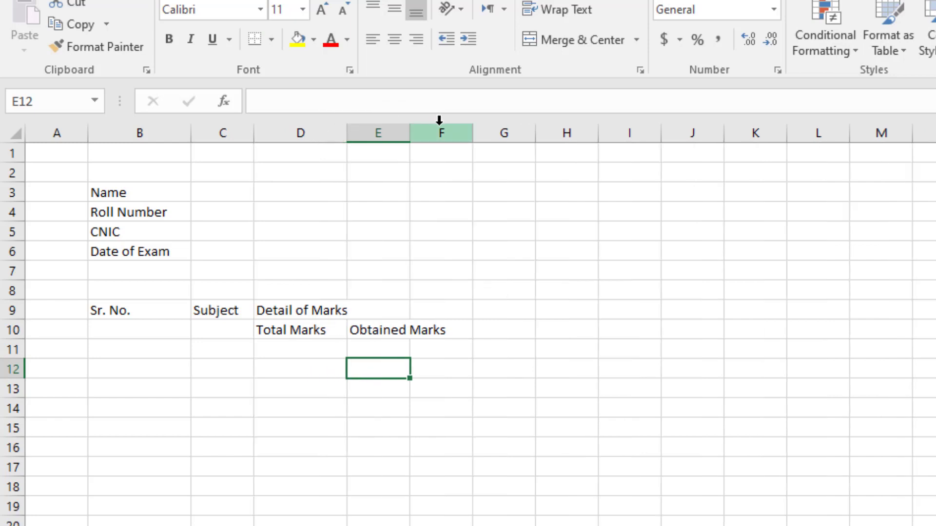
drag(411, 134, 447, 137)
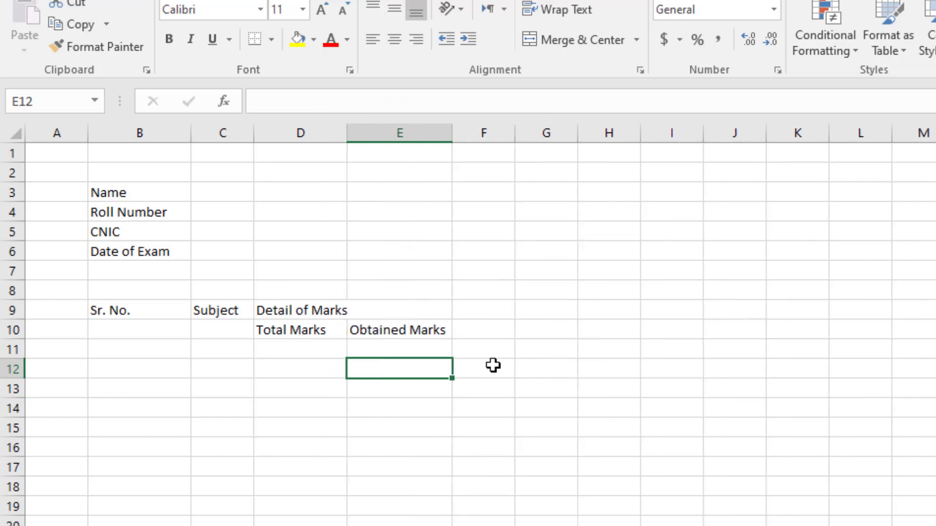
click(484, 330)
text(Percentage)
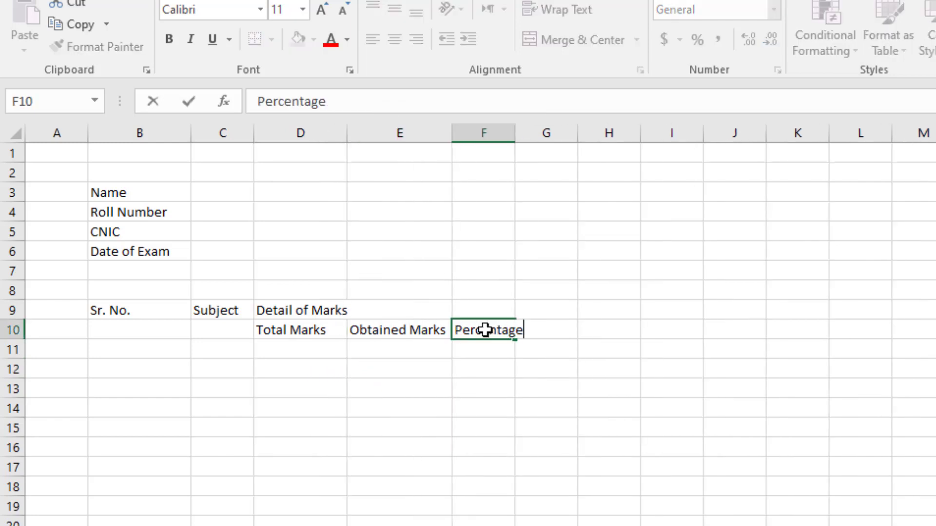
key(Return)
Widen columns D and F further so their headings fit
click(589, 424)
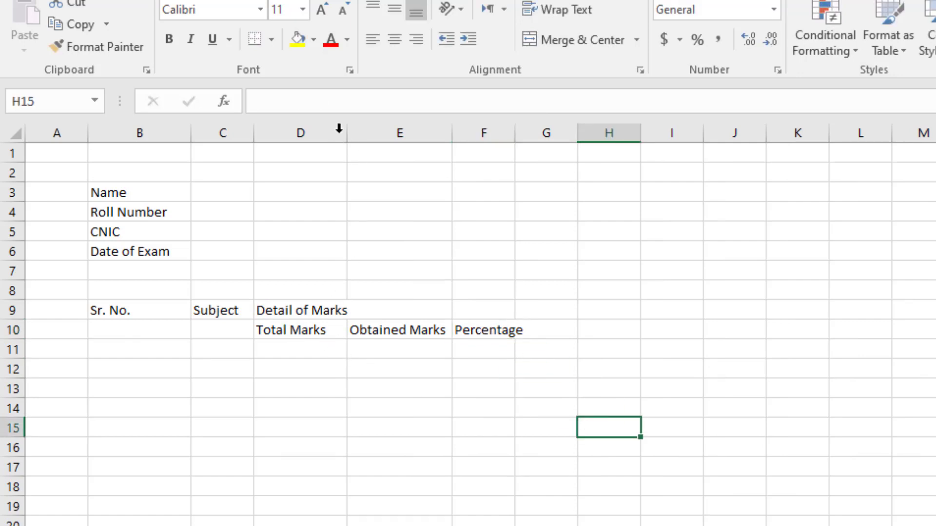
drag(346, 130, 360, 130)
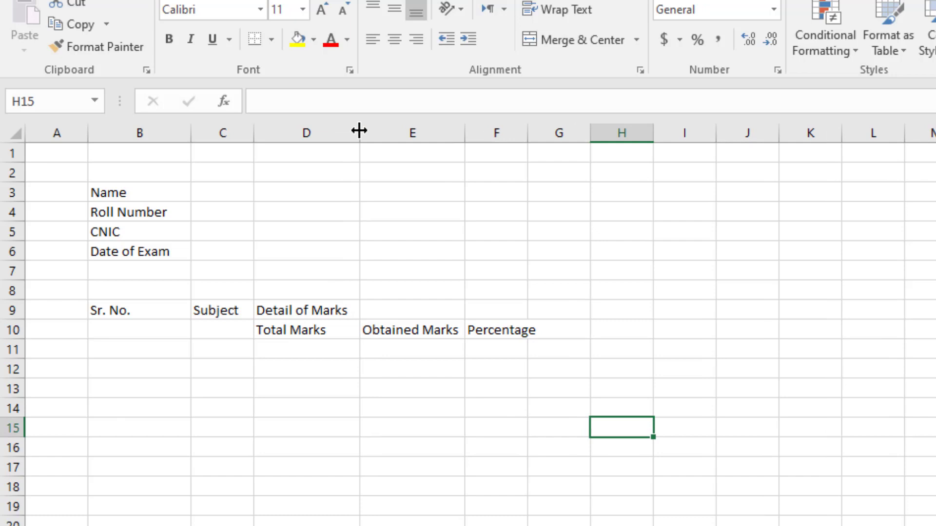
click(387, 348)
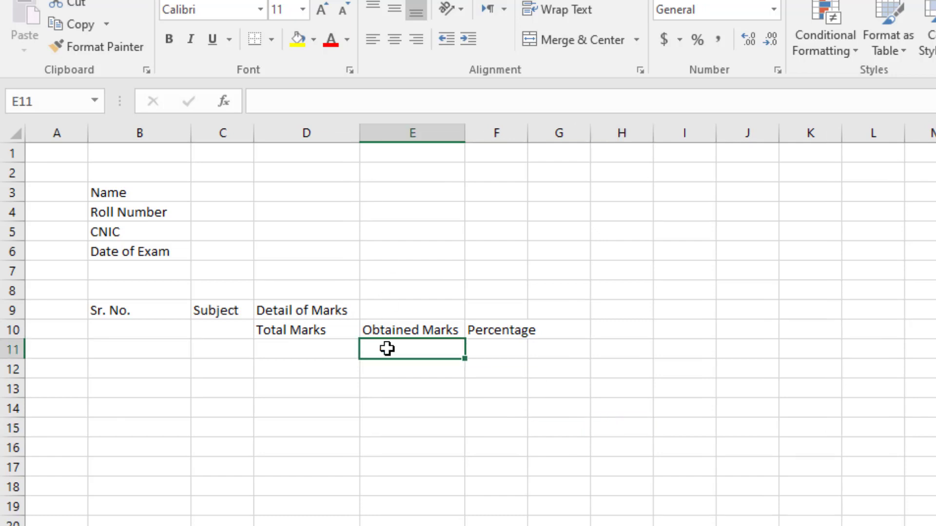
drag(529, 127, 546, 127)
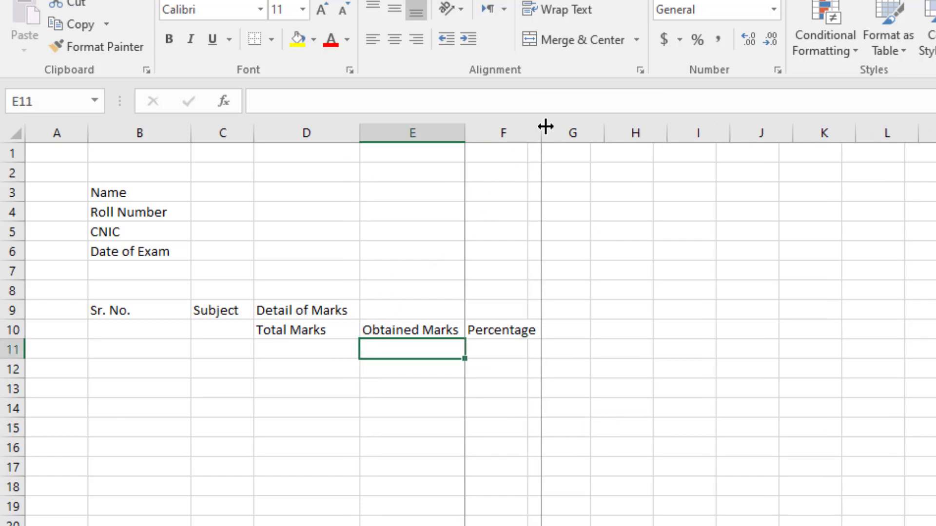
click(497, 384)
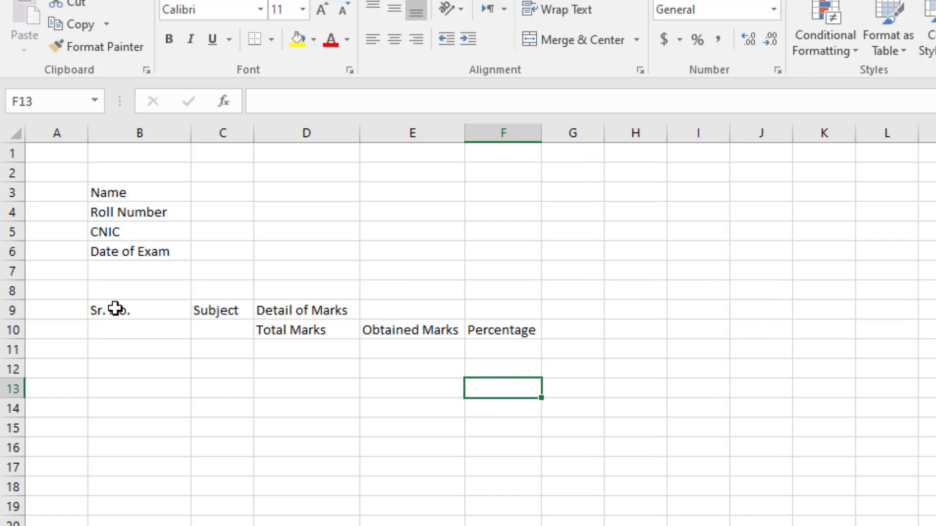
drag(115, 309, 119, 327)
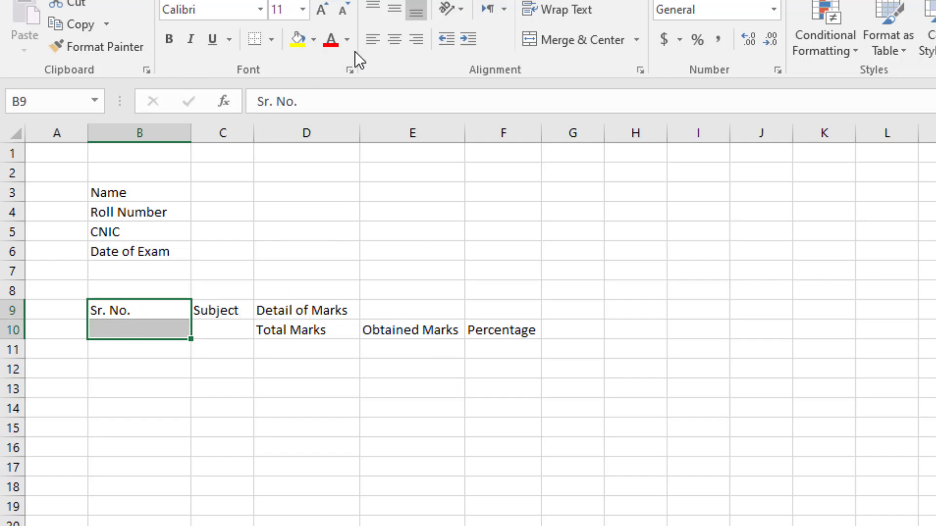
Merge & Center B9:B10 and middle-align the Sr. No. heading, ending horizontally centred
click(595, 34)
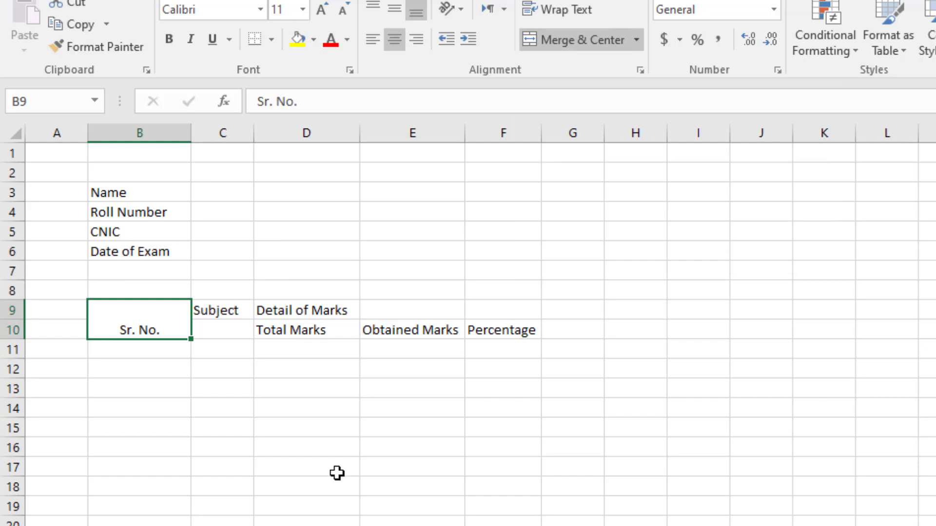
click(341, 425)
click(163, 330)
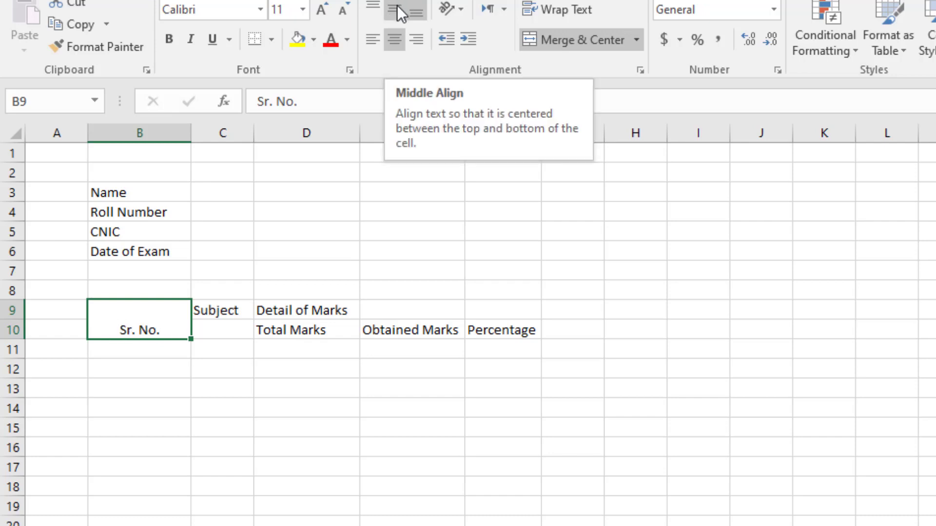
click(397, 7)
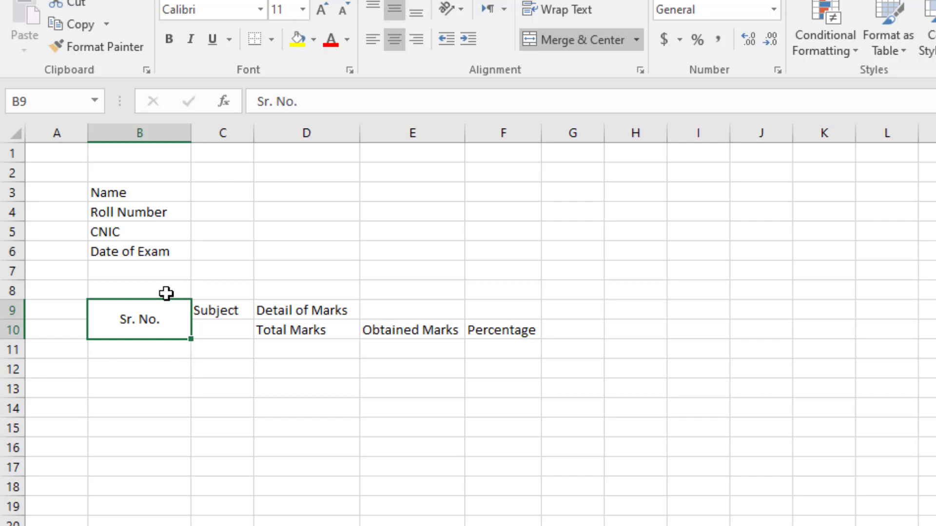
click(422, 37)
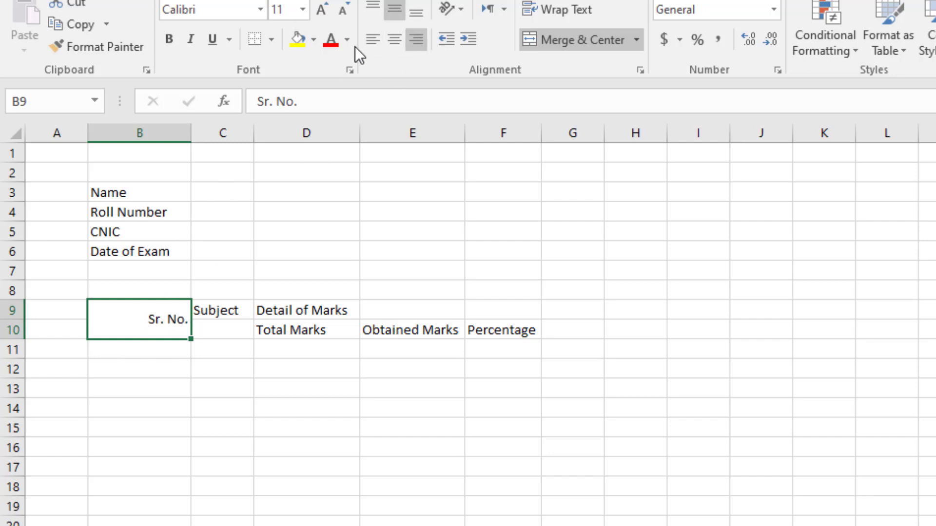
click(376, 42)
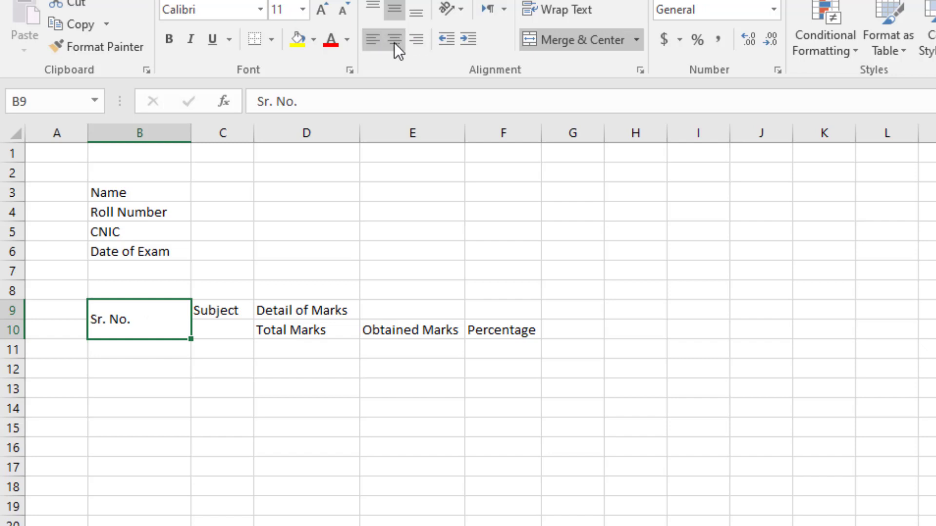
click(393, 42)
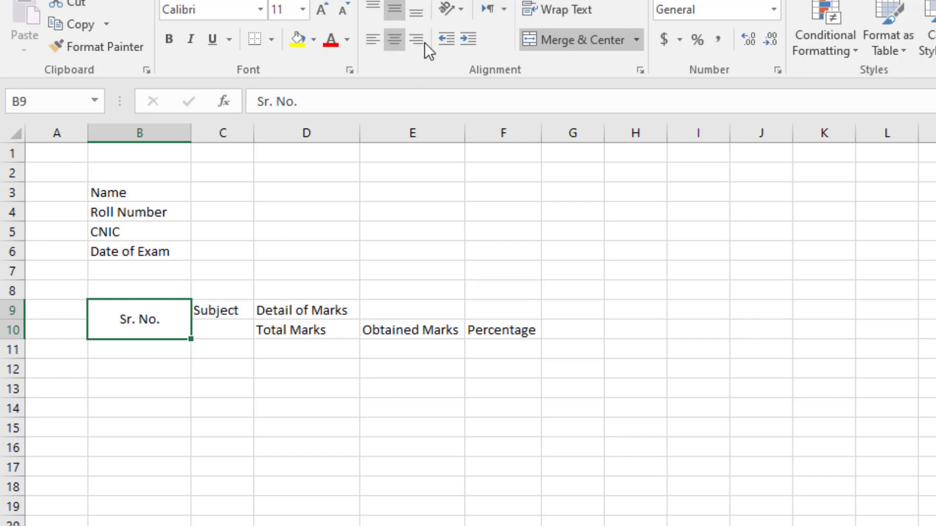
click(393, 277)
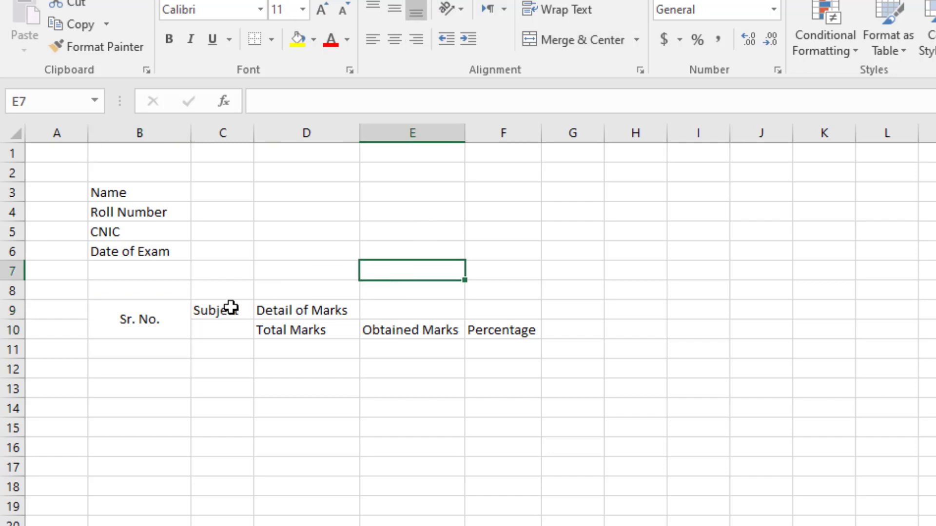
Merge C9:C10 for Subject and D9:F9 for Detail of Marks, centred both ways
drag(230, 308, 230, 322)
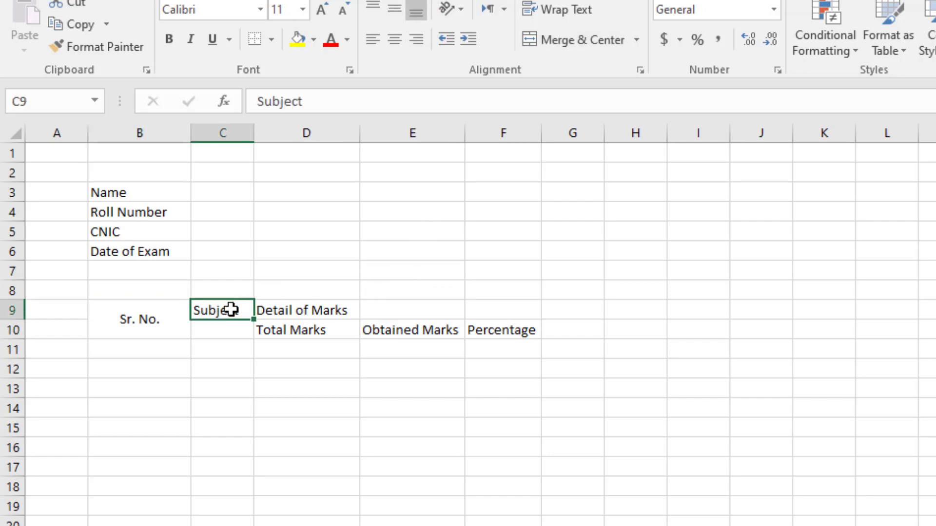
click(573, 40)
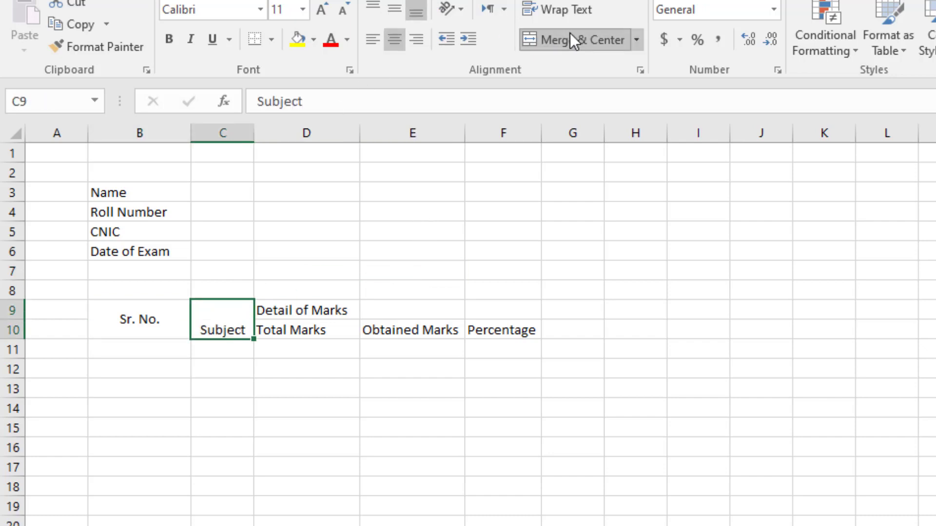
click(392, 17)
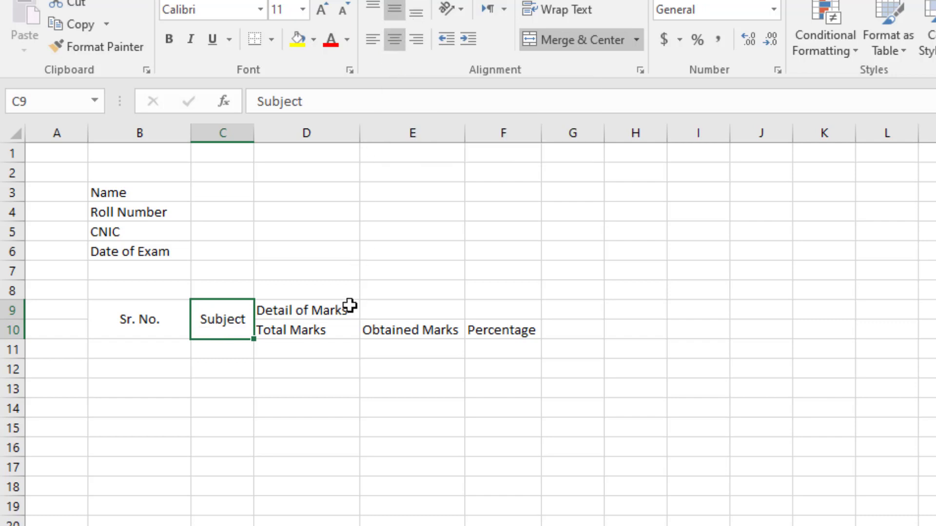
drag(337, 310, 483, 311)
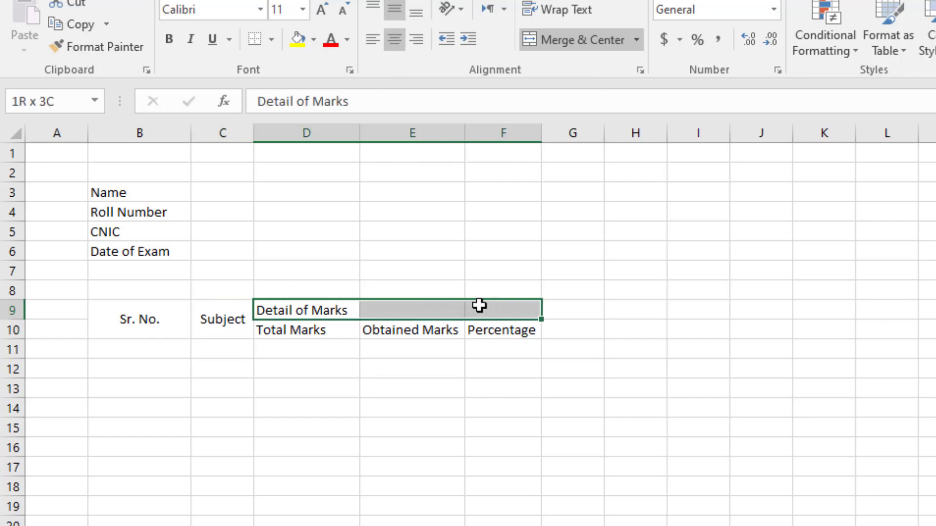
click(604, 39)
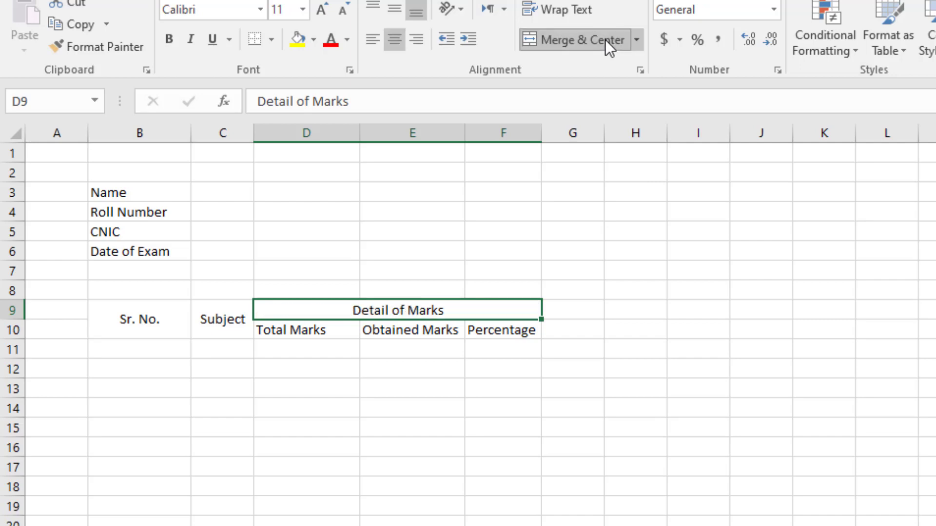
click(393, 10)
click(559, 382)
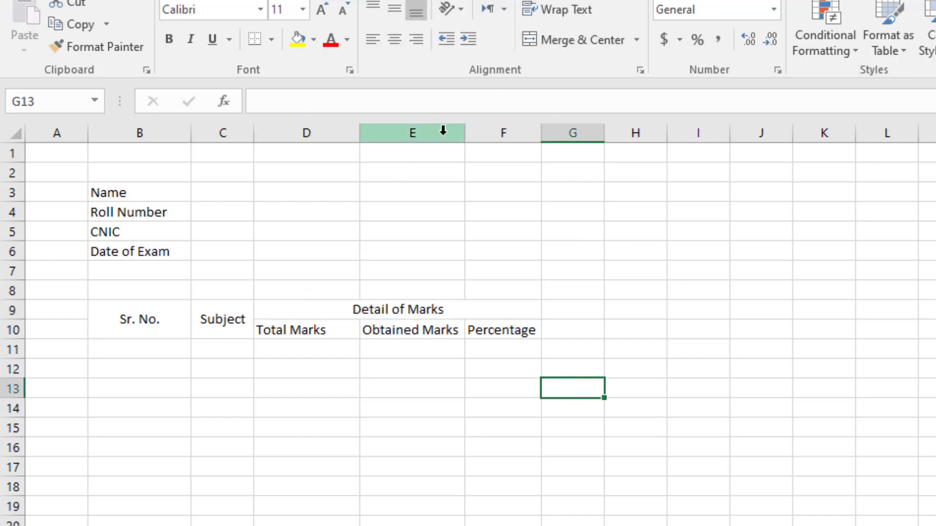
Widen columns E and F and narrow column D slightly
drag(464, 133, 474, 133)
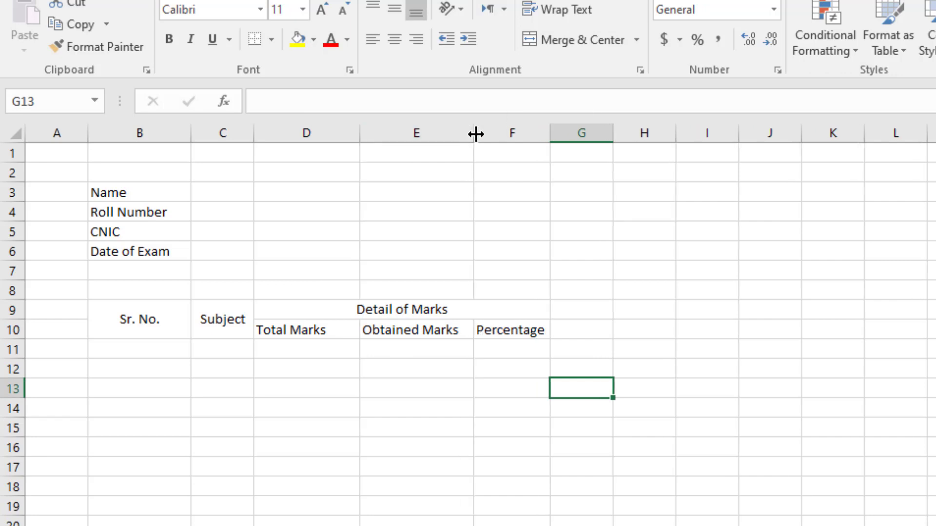
drag(553, 132, 574, 133)
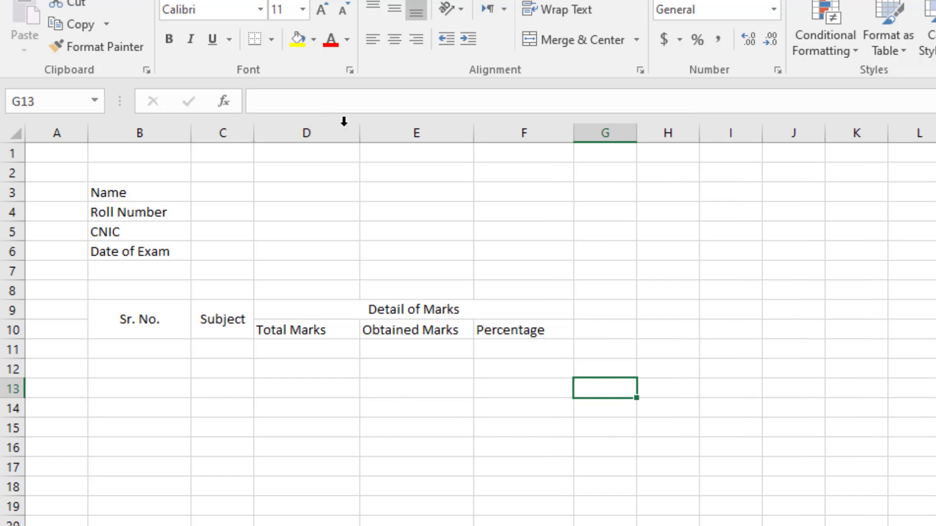
drag(361, 136, 356, 135)
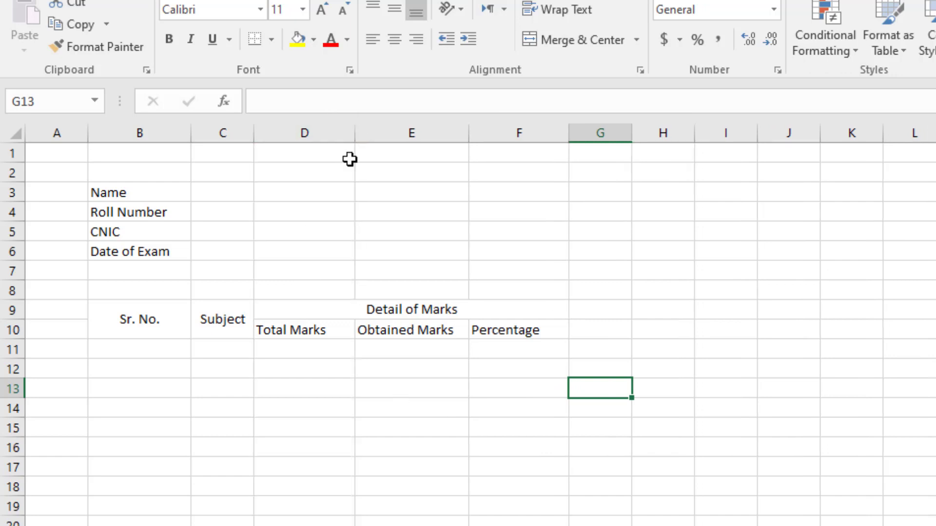
click(370, 419)
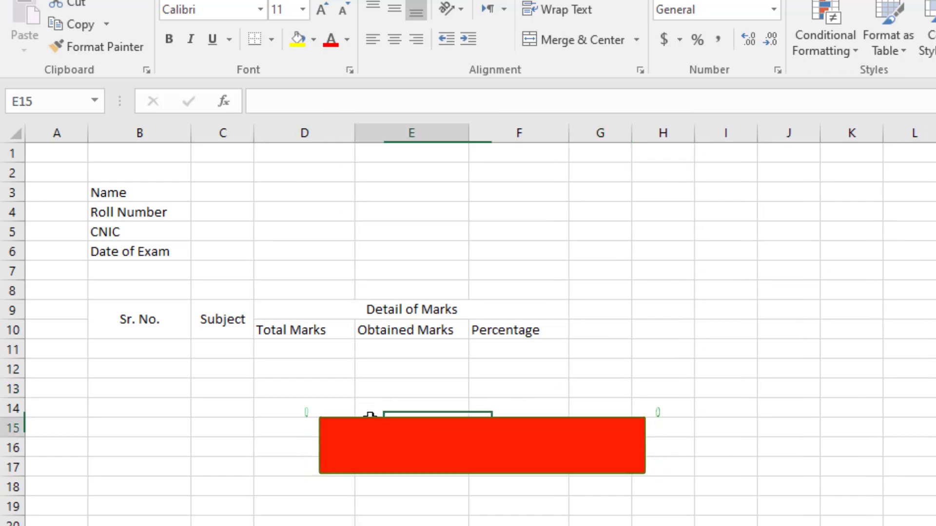
Fill B11:B15 with serial numbers 1 to 5
click(164, 354)
text(1)
key(Return)
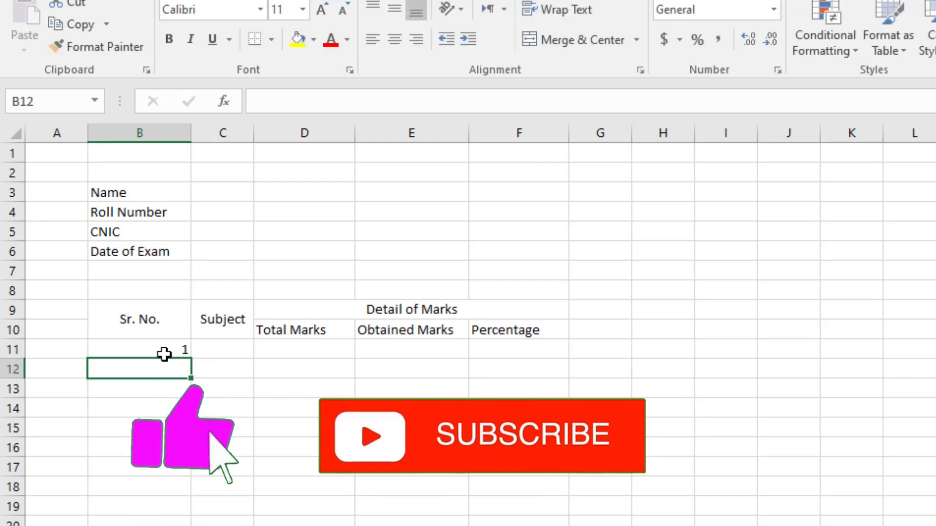
text(2)
key(Return)
text(3)
key(Return)
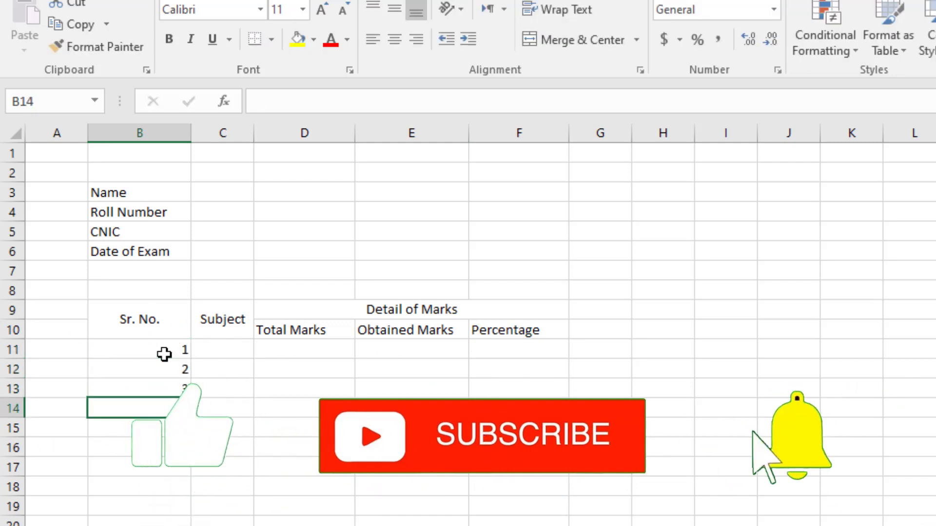
text(4)
key(Return)
text(5)
key(Tab)
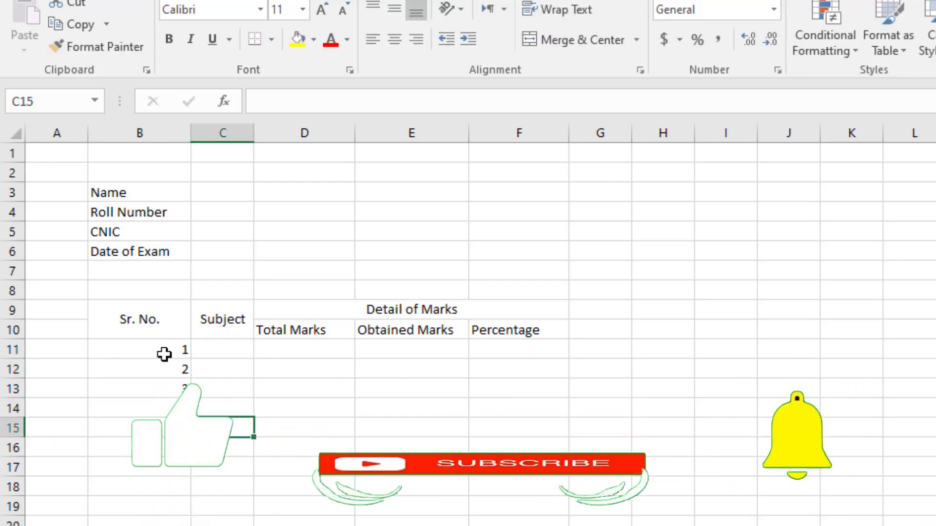
Enter the subjects Urdu, English, Computer Science, Pak Study and Mathematics in C11:C15
key(Up)
key(Up)
key(Up)
key(Up)
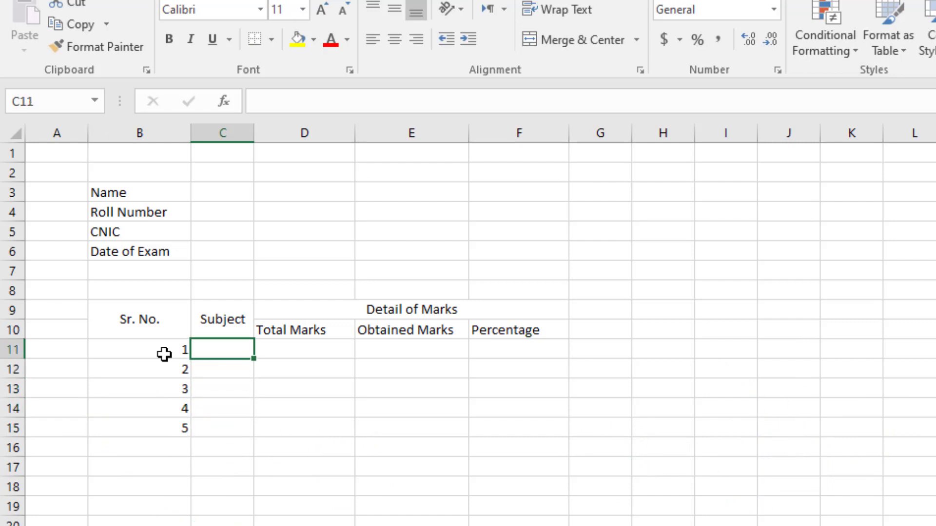
text(Urdu)
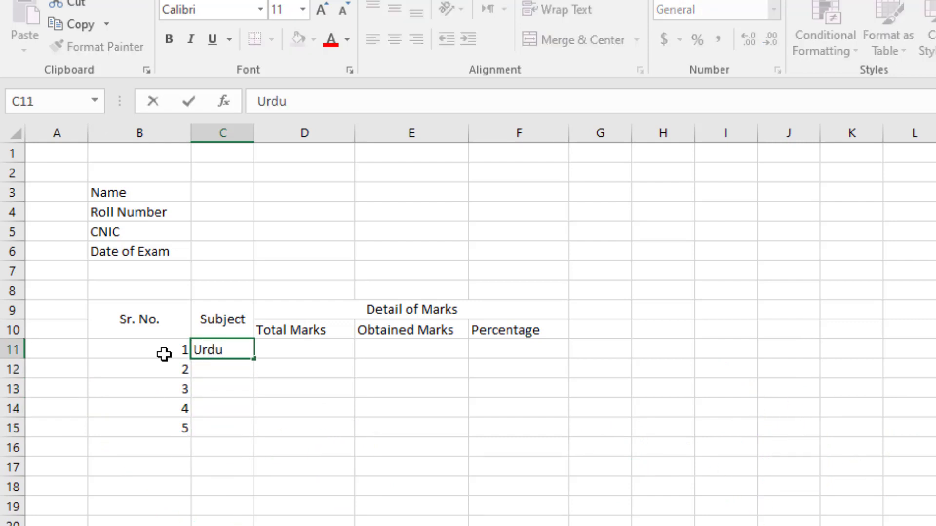
key(Return)
text(Englis)
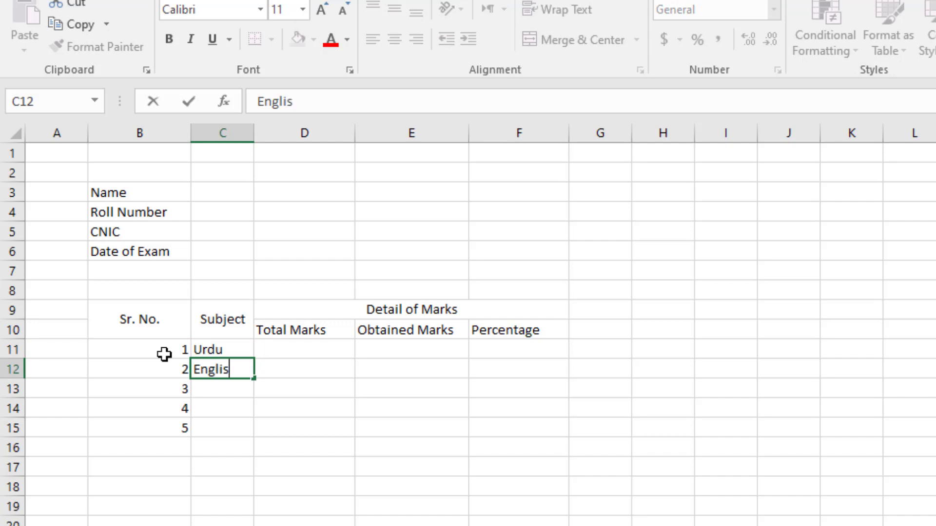
text(h)
key(Return)
text(Com)
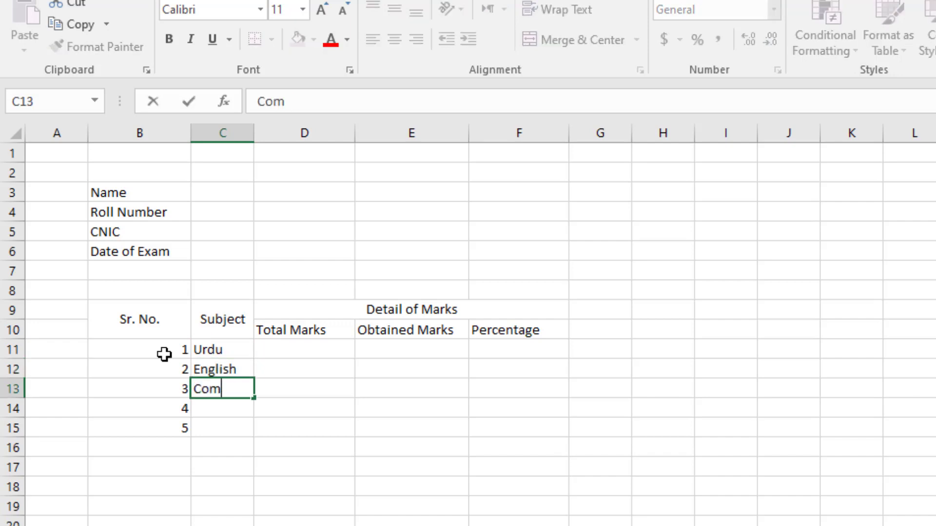
text(puter Scien)
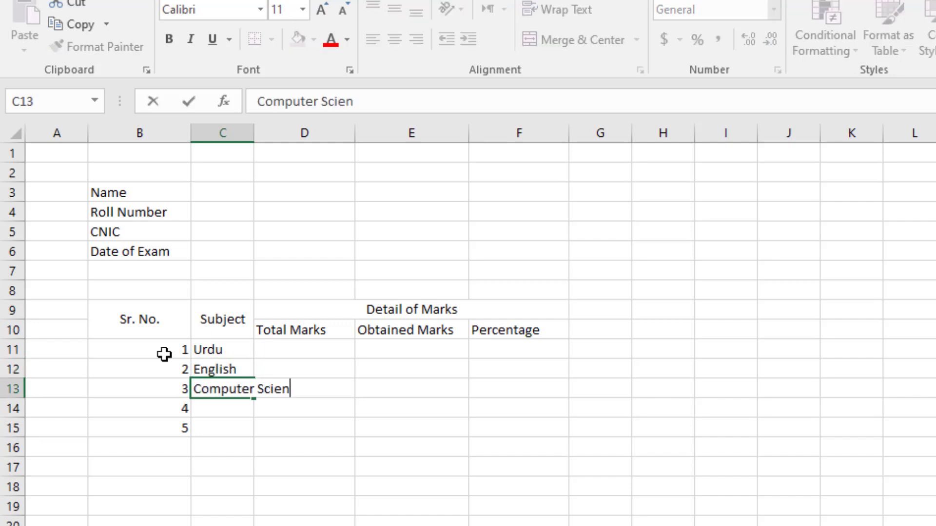
text(ce)
key(Return)
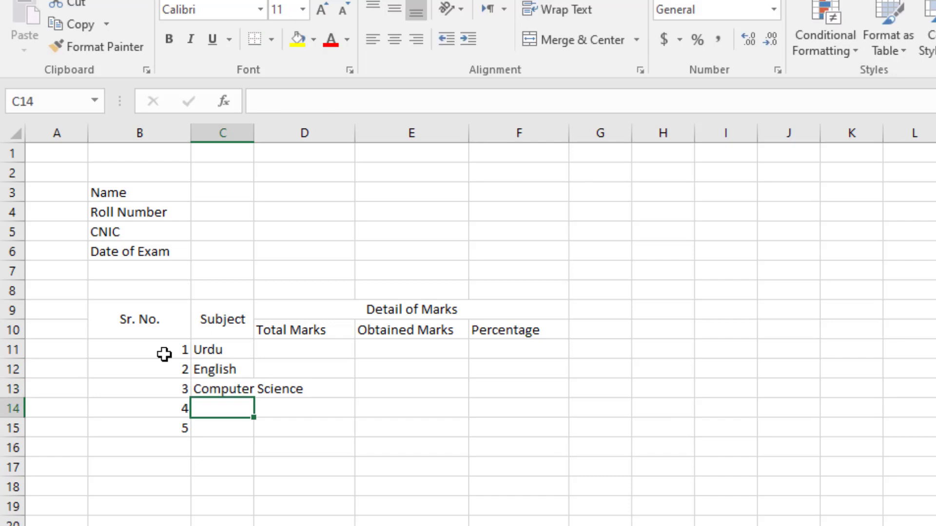
text(Isla)
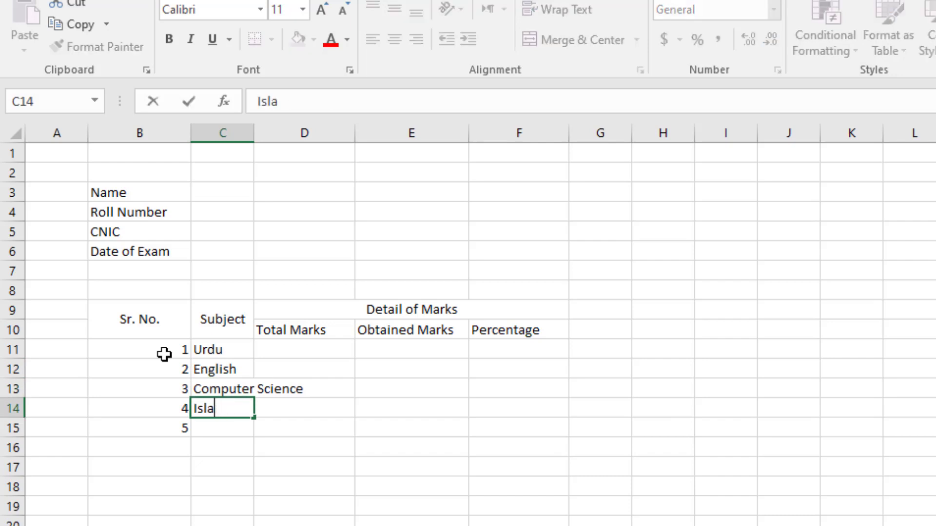
key(BackSpace)
key(BackSpace)
text(S)
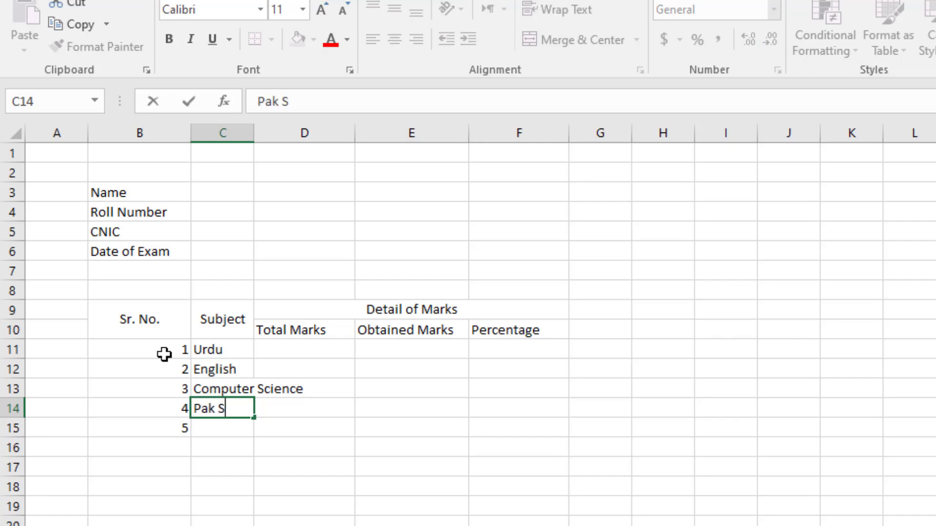
text(tudy)
key(Return)
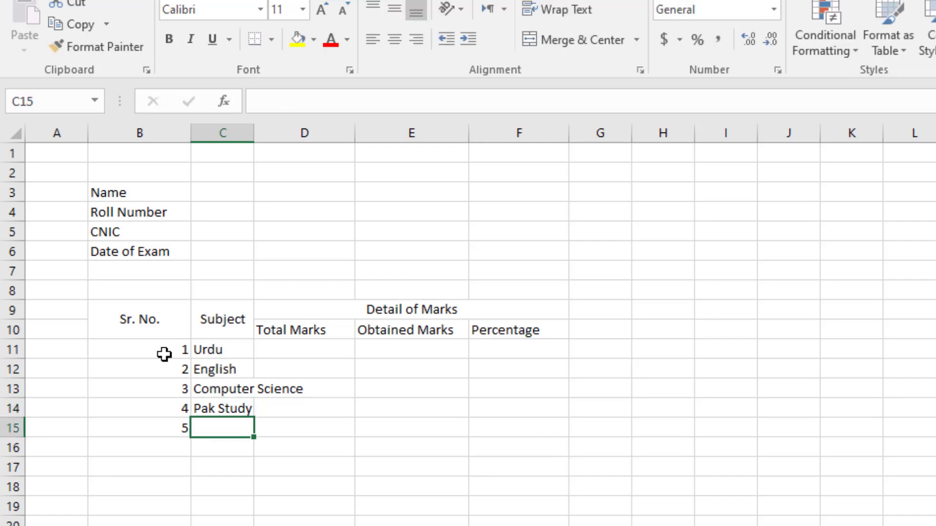
text(Mathematics)
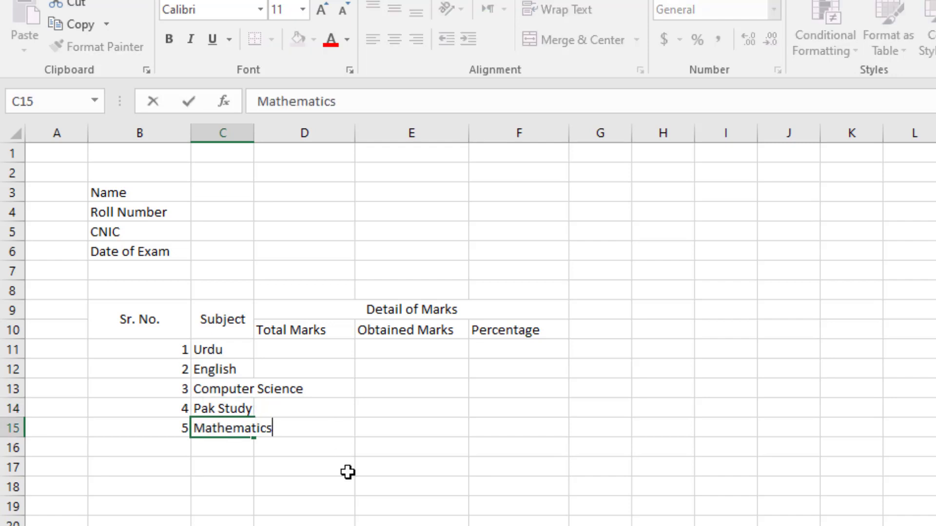
click(348, 472)
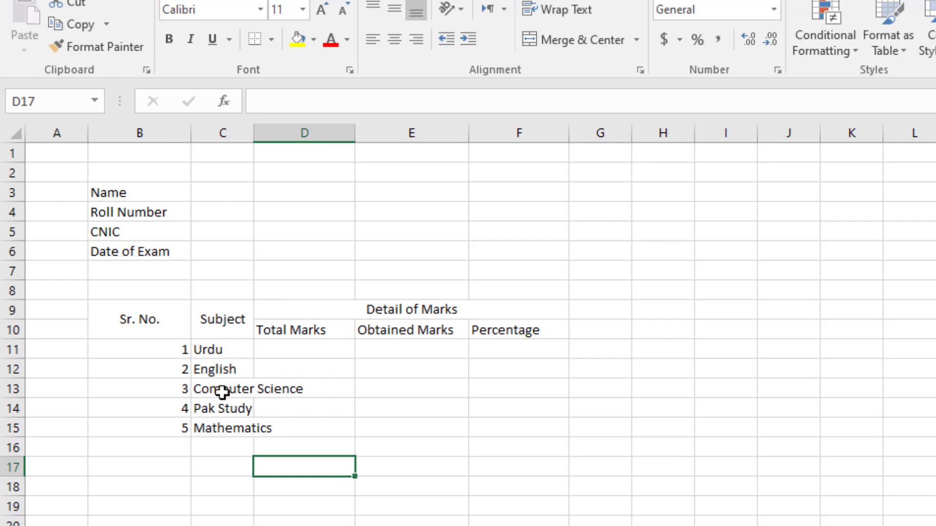
Fit column C to Computer Science and enter 100 total marks for each subject in D11:D15
click(222, 392)
drag(254, 129, 291, 129)
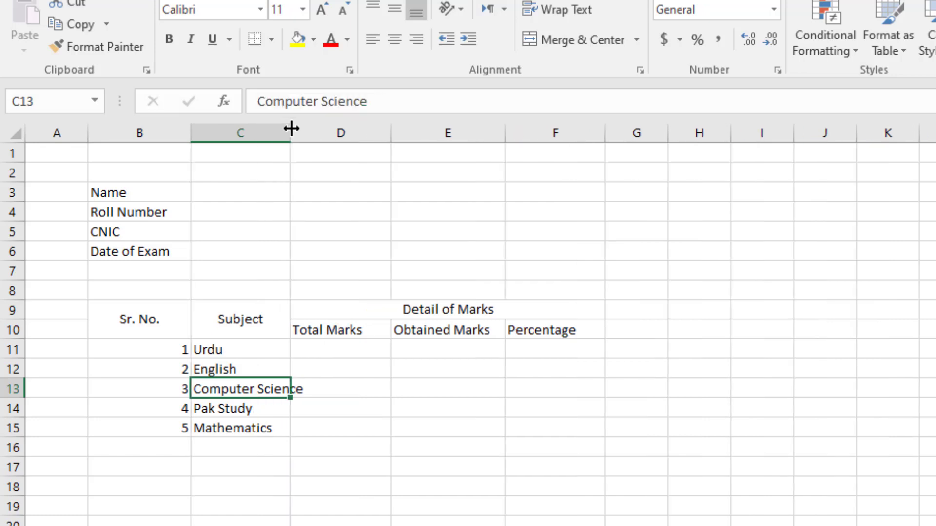
double_click(291, 128)
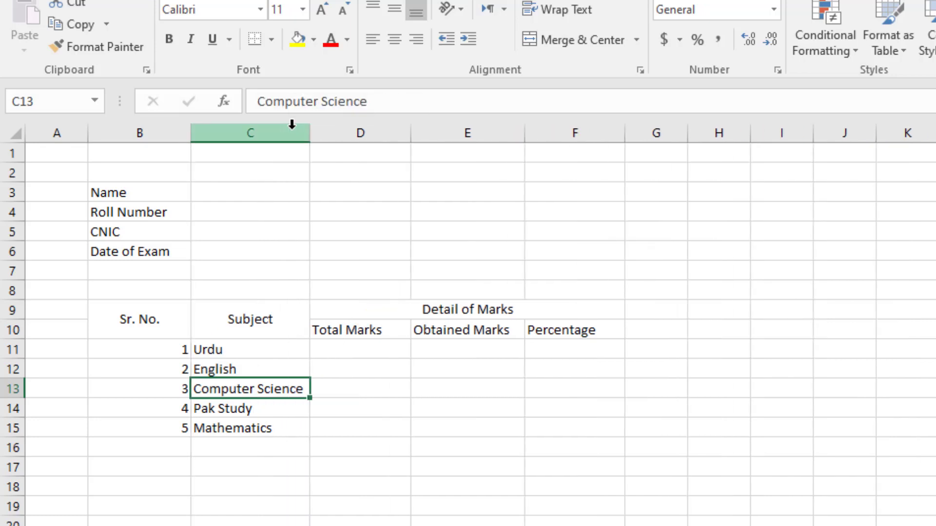
click(377, 414)
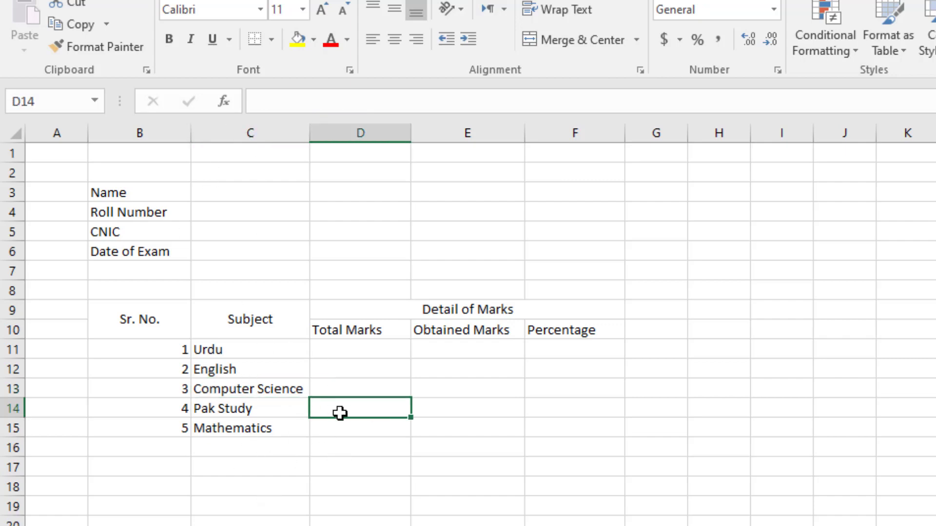
click(356, 452)
click(362, 350)
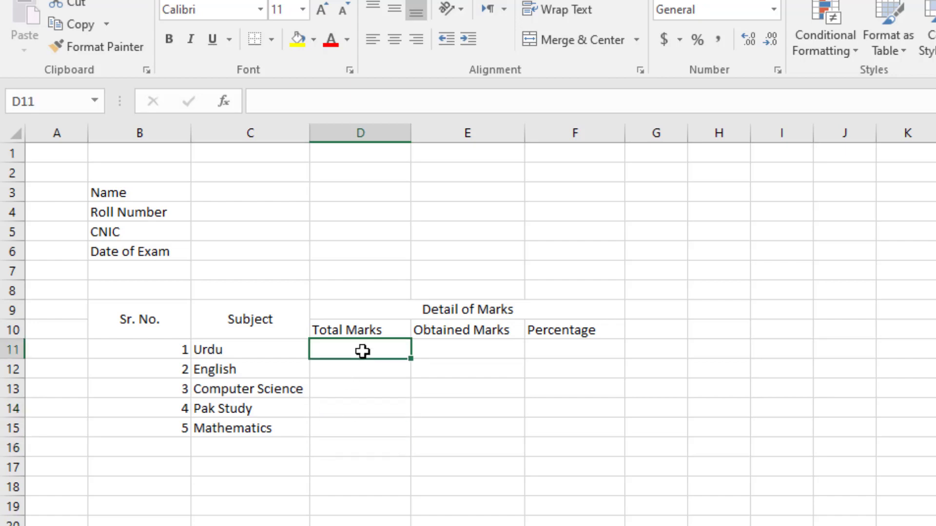
text(10)
key(Return)
text(1)
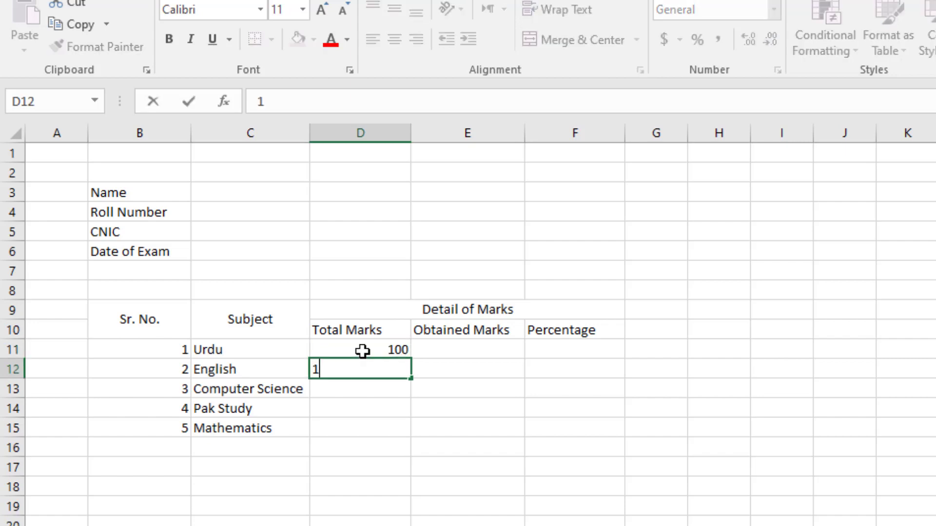
text(00)
key(Return)
text(100)
key(Return)
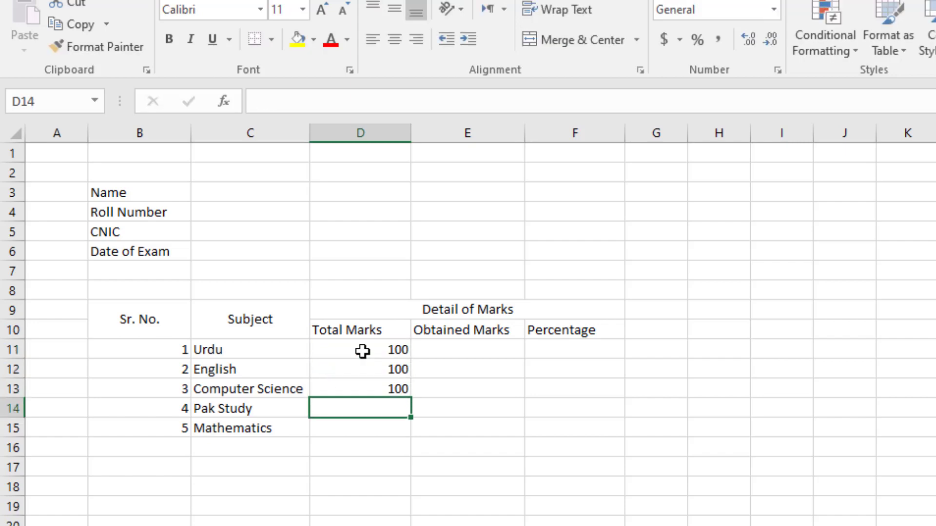
text(100)
key(Return)
text(100)
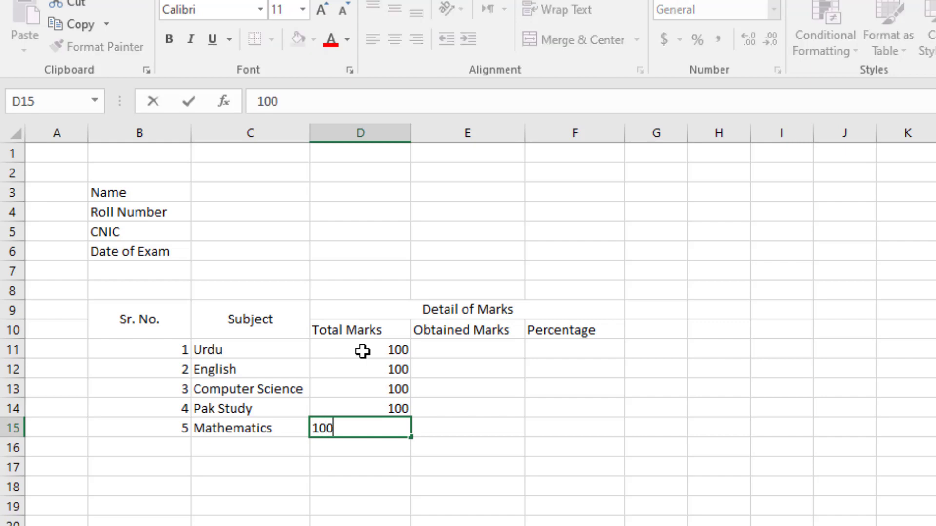
key(Tab)
Enter obtained marks 65, 75, 89, 22 and 20 in E11:E15
key(Up)
key(Up)
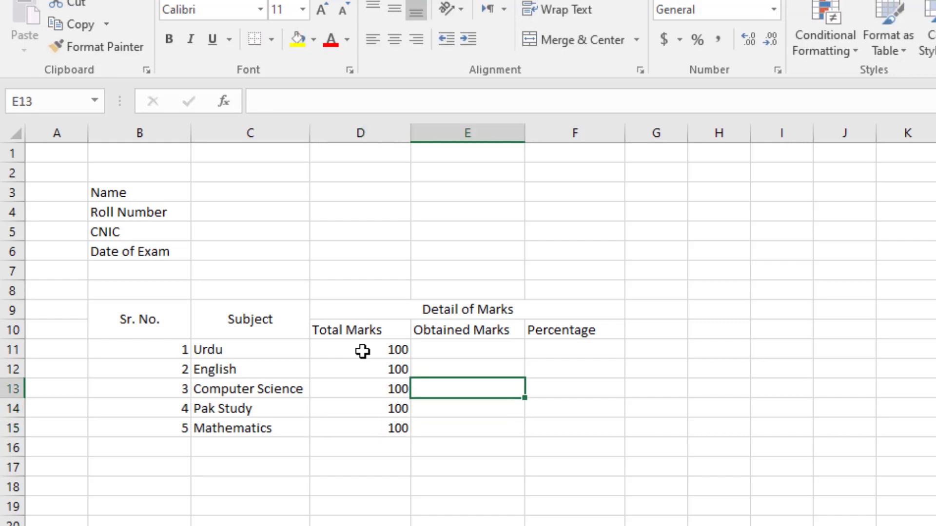
key(Up)
key(Up)
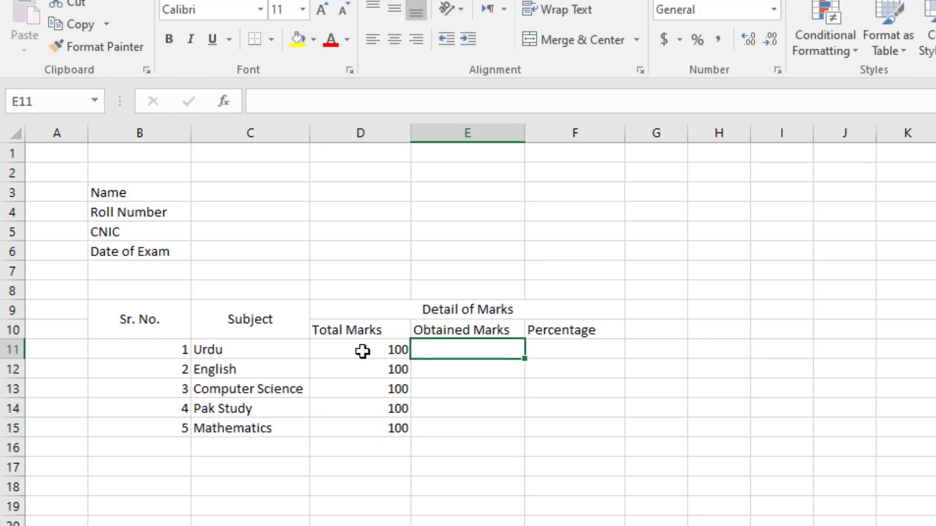
text(65)
key(Return)
text(7)
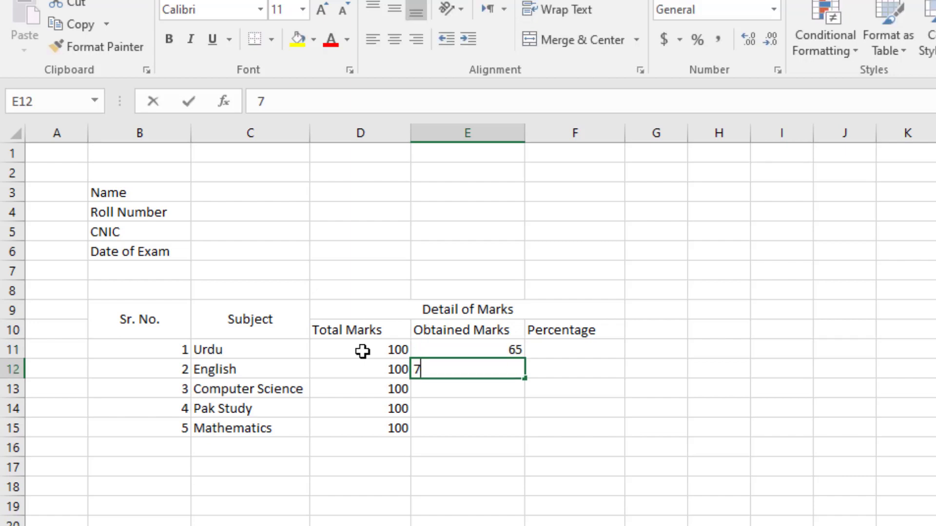
text(5)
key(ctrl+Return)
key(Return)
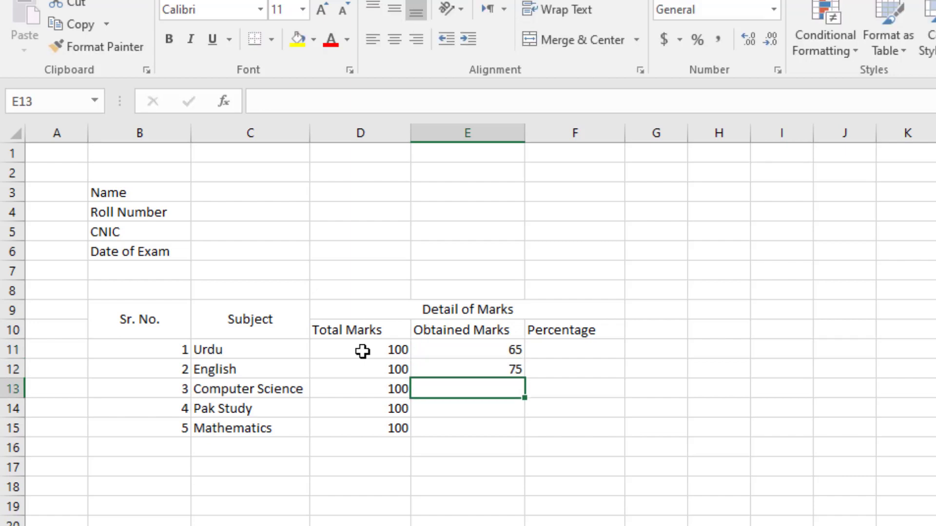
text(89)
key(Return)
text(22)
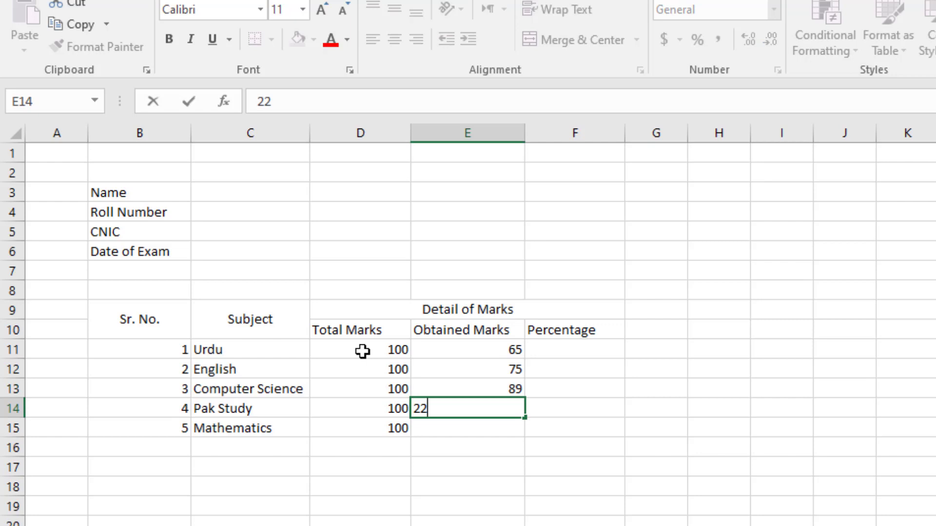
key(Return)
text(20)
key(Return)
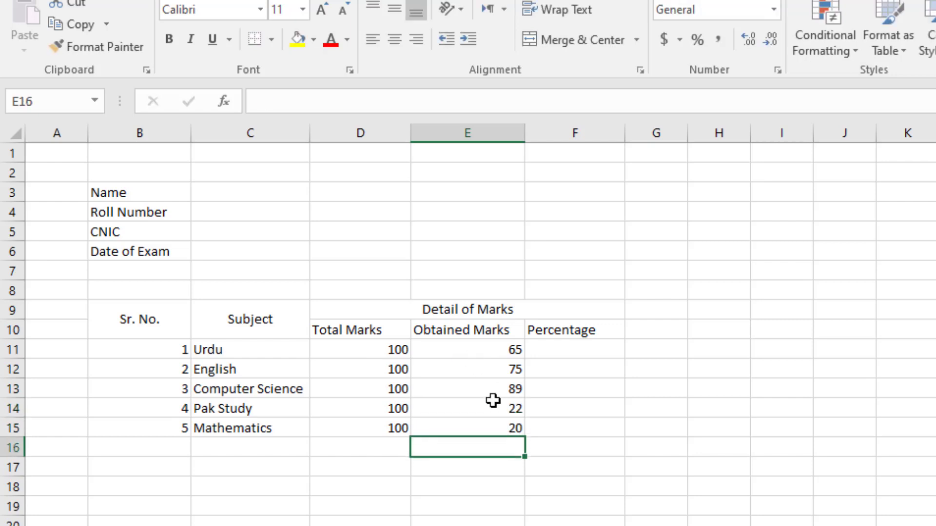
drag(512, 407, 517, 429)
Enter the formula =E11/D11 in F11, giving Urdu's percentage of 0.65
click(566, 412)
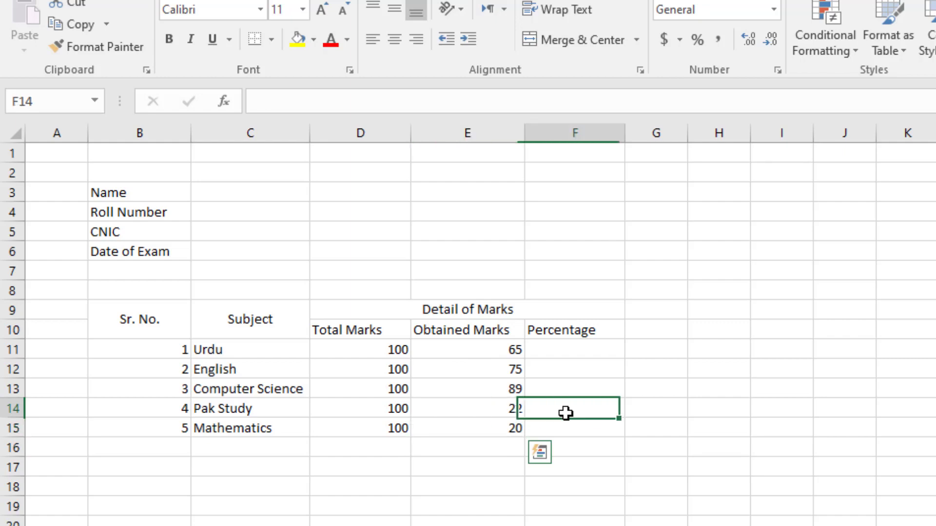
click(568, 345)
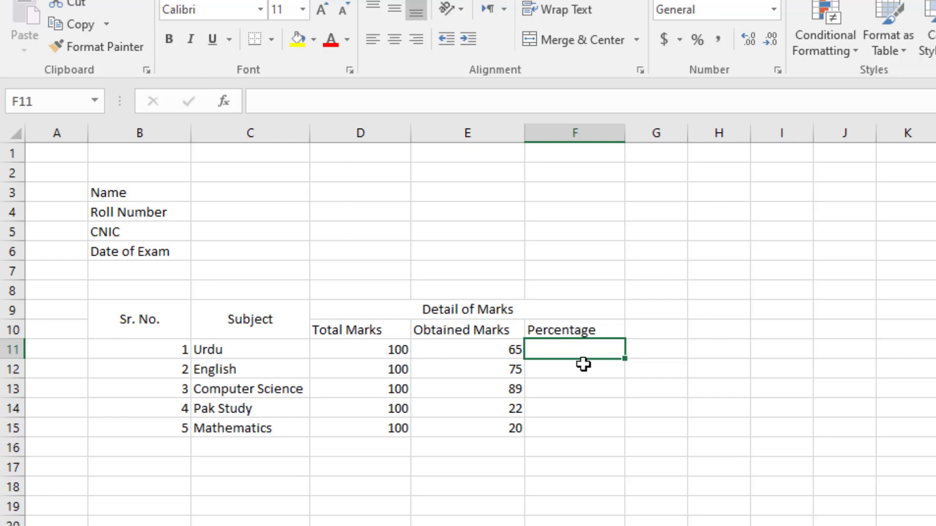
text(=)
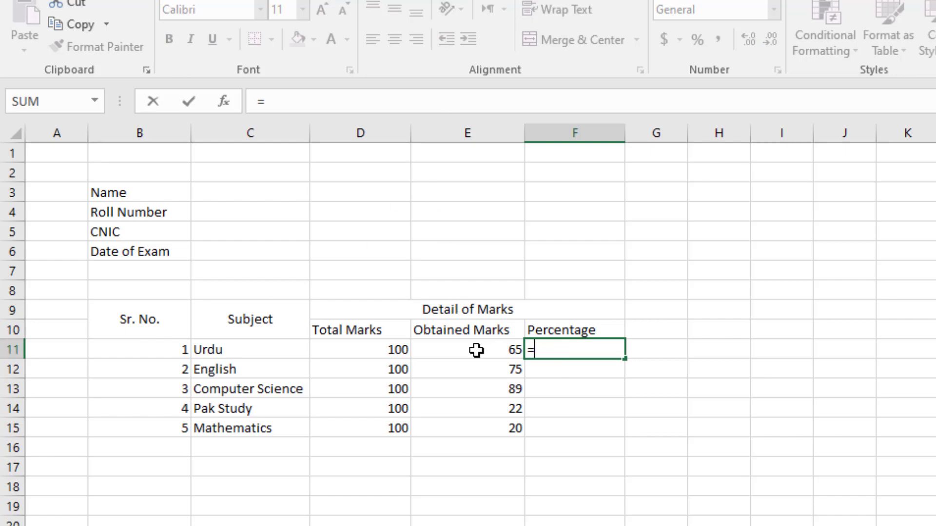
click(476, 350)
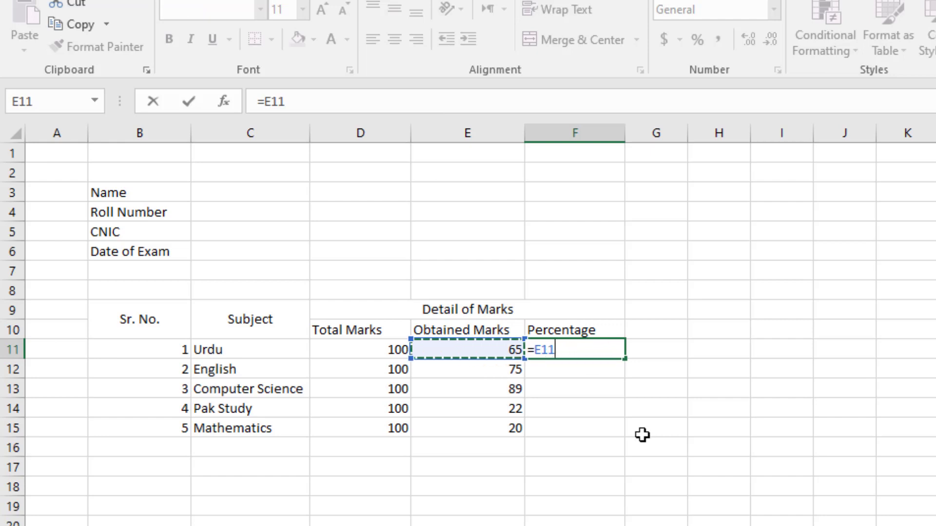
text(/)
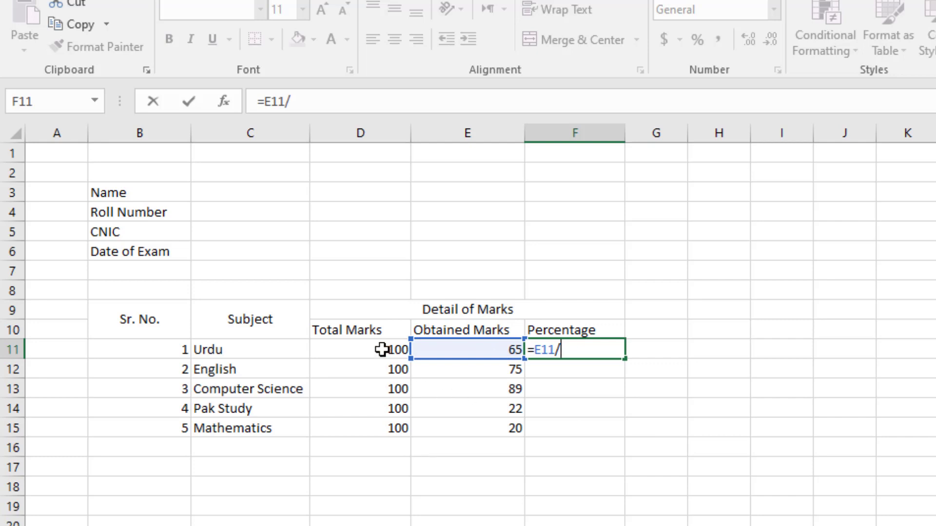
click(381, 350)
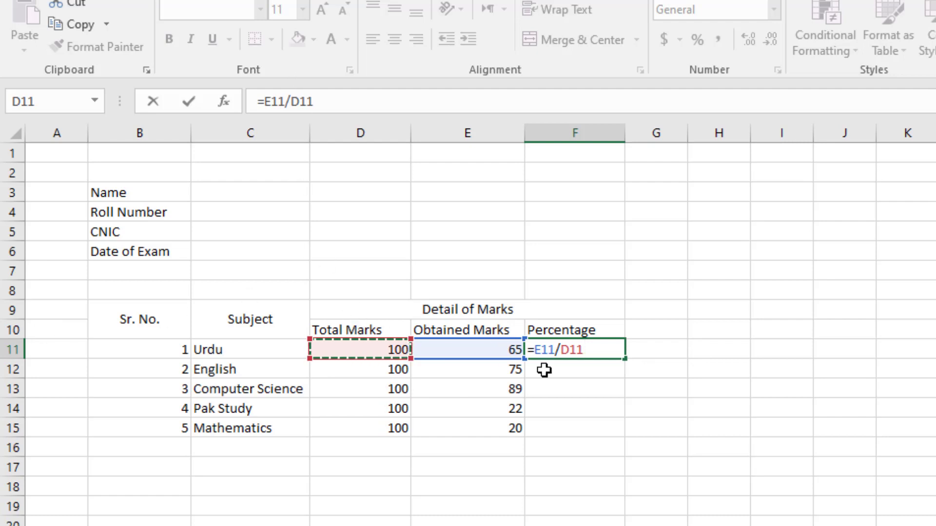
key(Return)
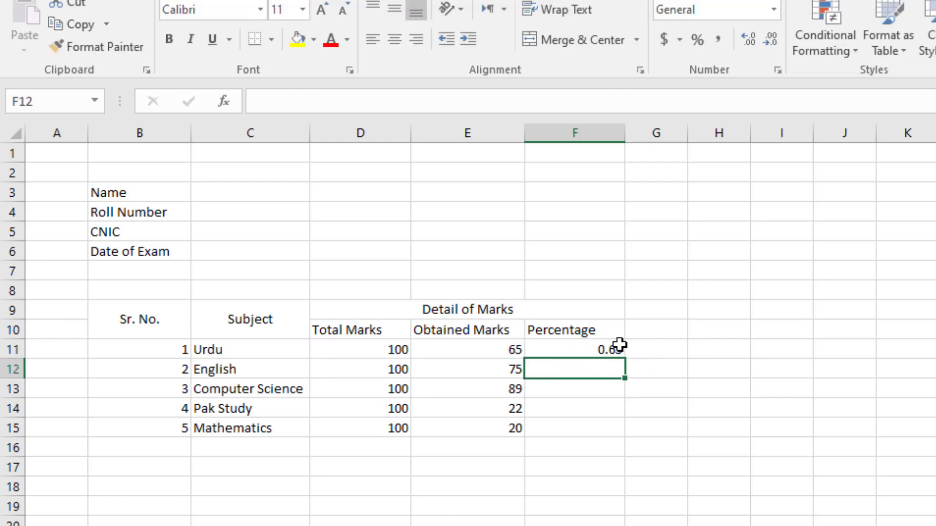
click(618, 347)
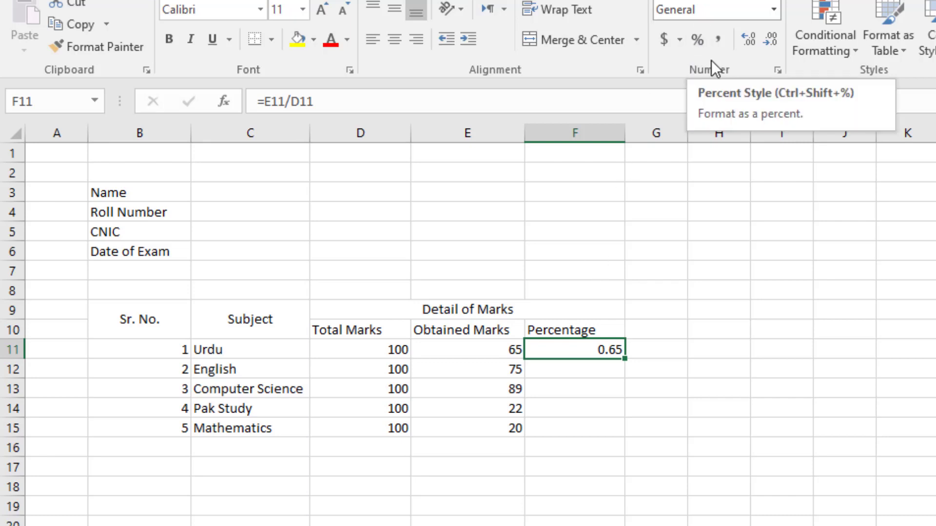
Apply Percent Style to F11 (65%) and fill the formula down to F15
click(698, 40)
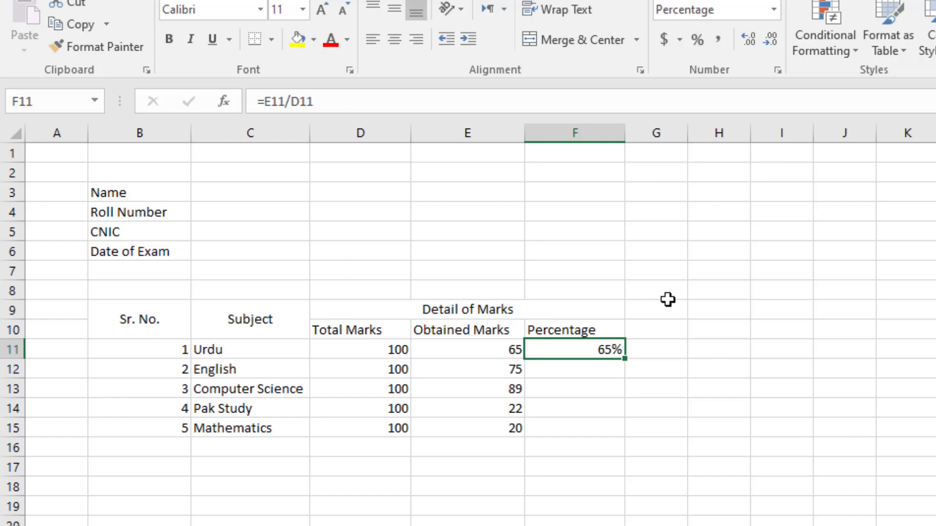
click(660, 344)
click(590, 349)
click(696, 413)
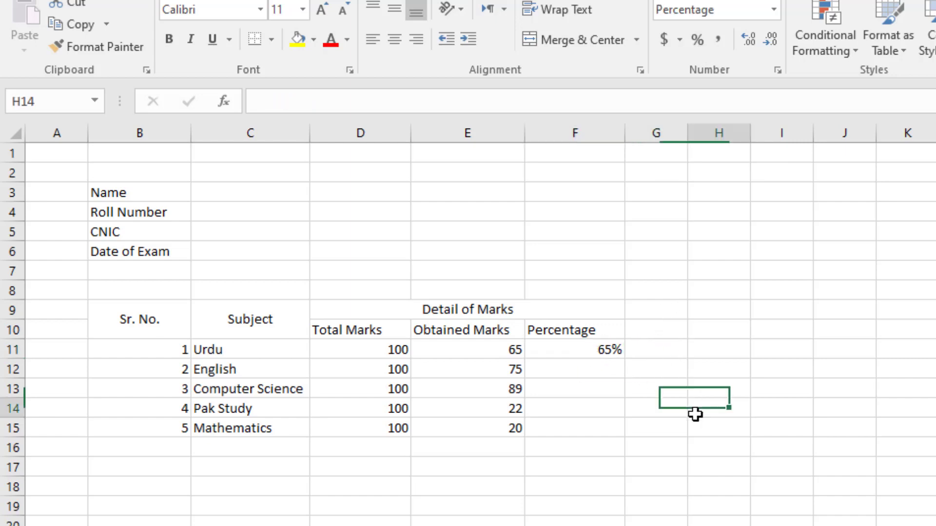
click(613, 349)
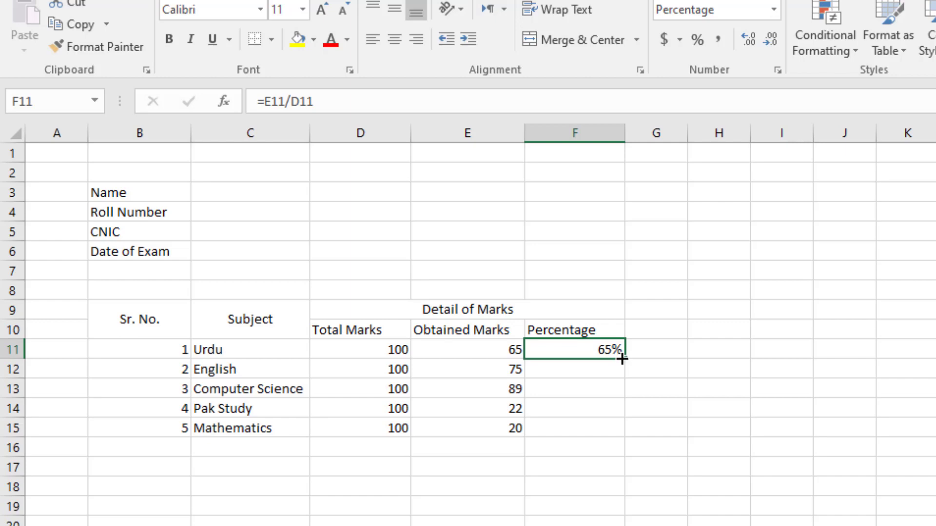
drag(622, 359, 619, 429)
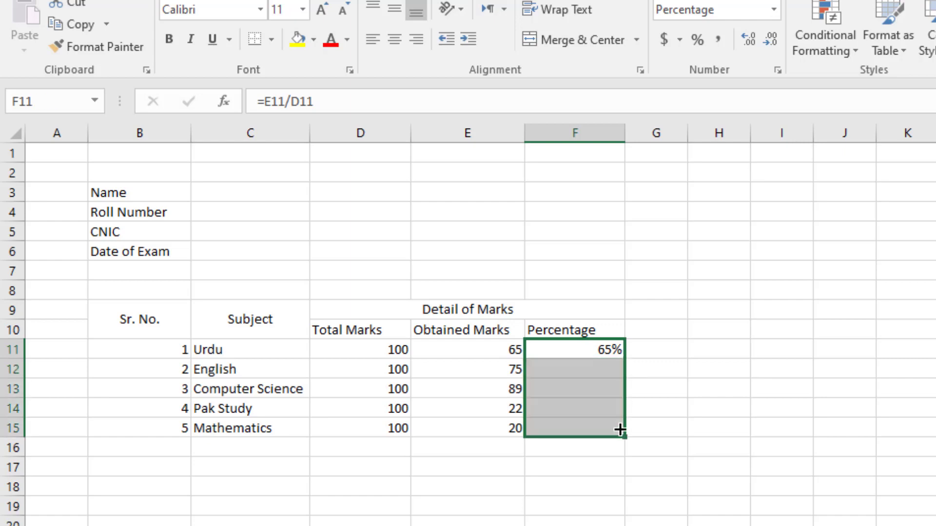
click(698, 393)
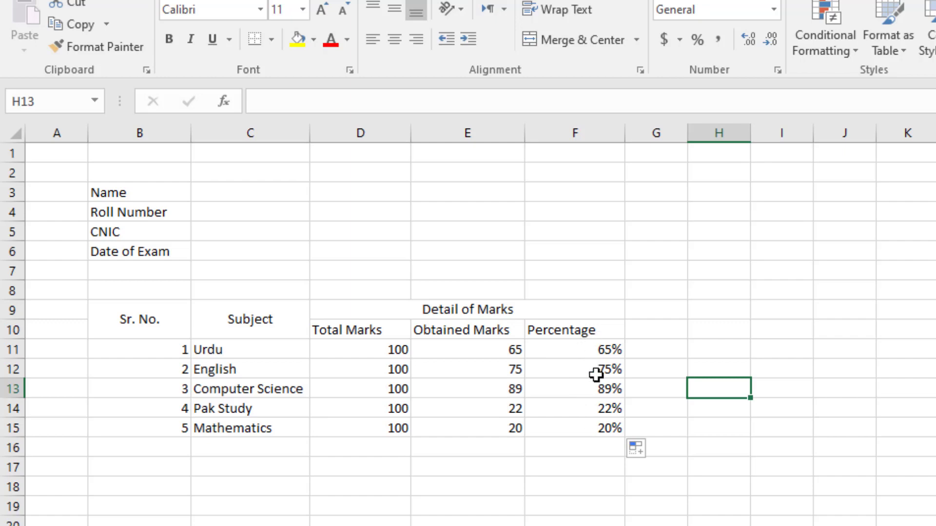
Check the Mathematics percentage formula against its obtained and total marks cells
click(598, 429)
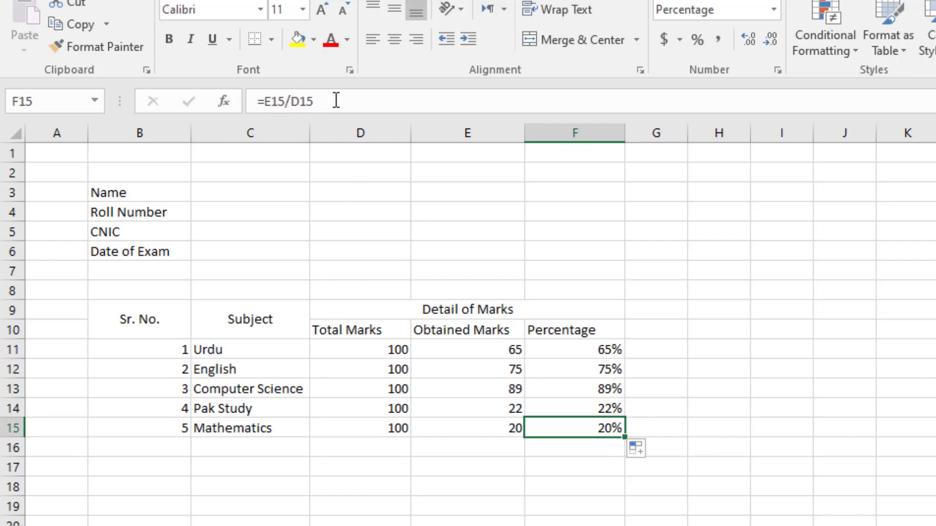
click(495, 428)
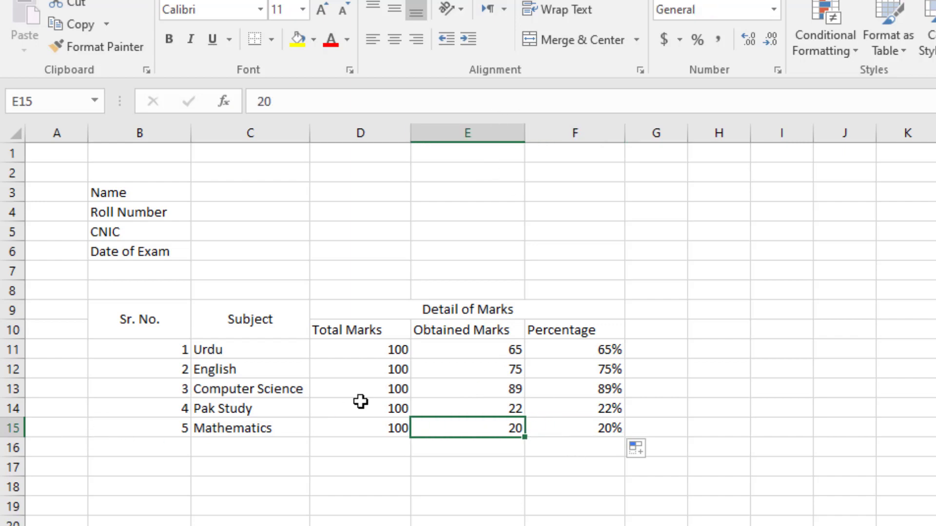
click(379, 428)
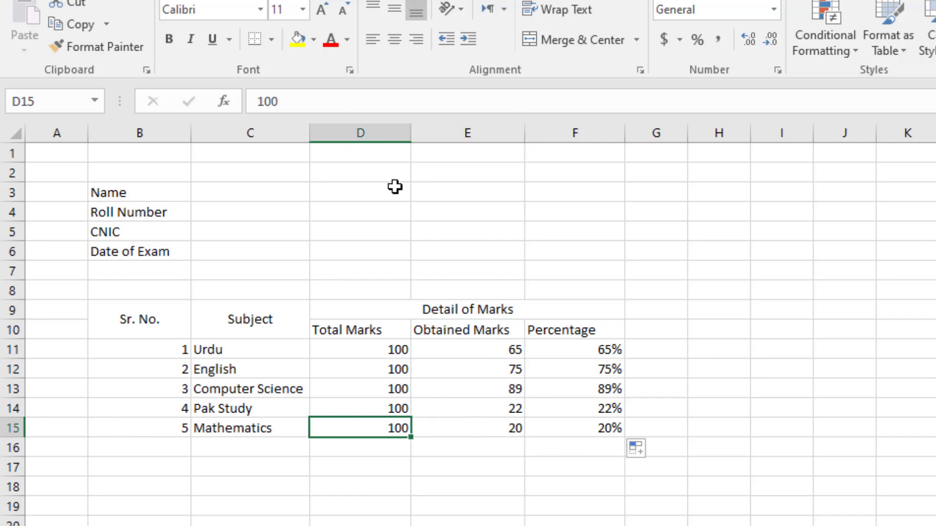
click(572, 428)
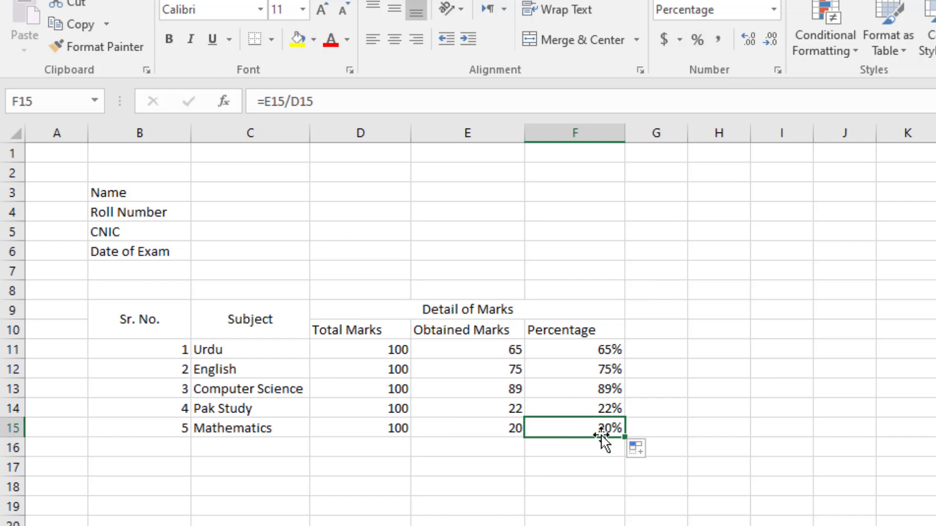
click(672, 423)
click(702, 315)
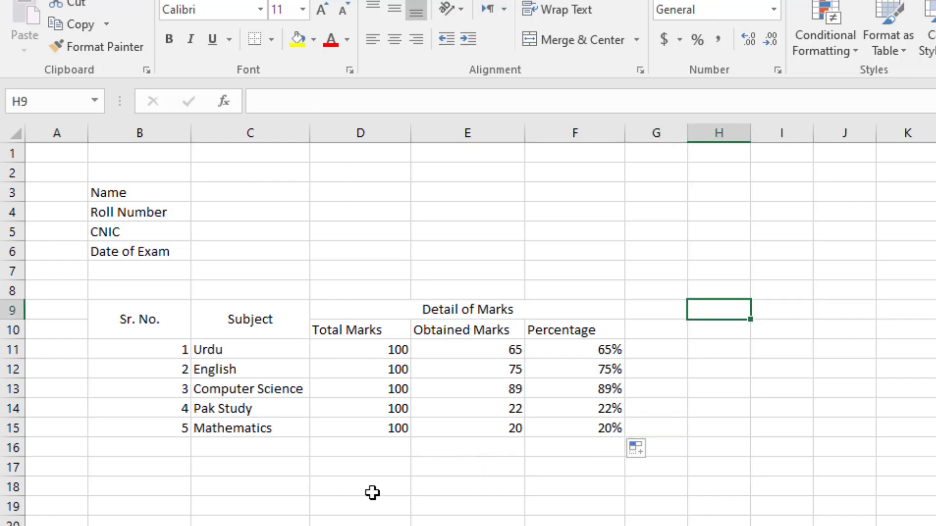
Enter the 'Total' label in C18 and clear the stray entry beside it
click(350, 482)
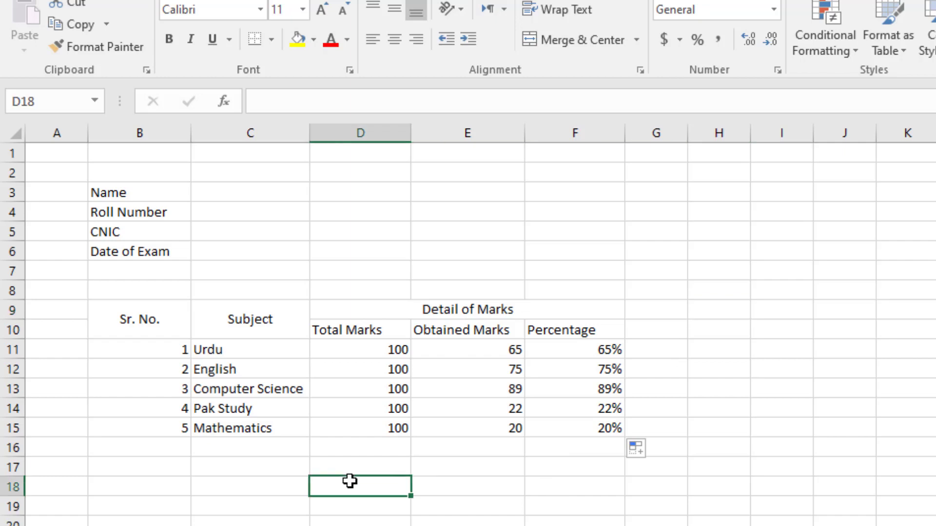
text(Total)
key(Tab)
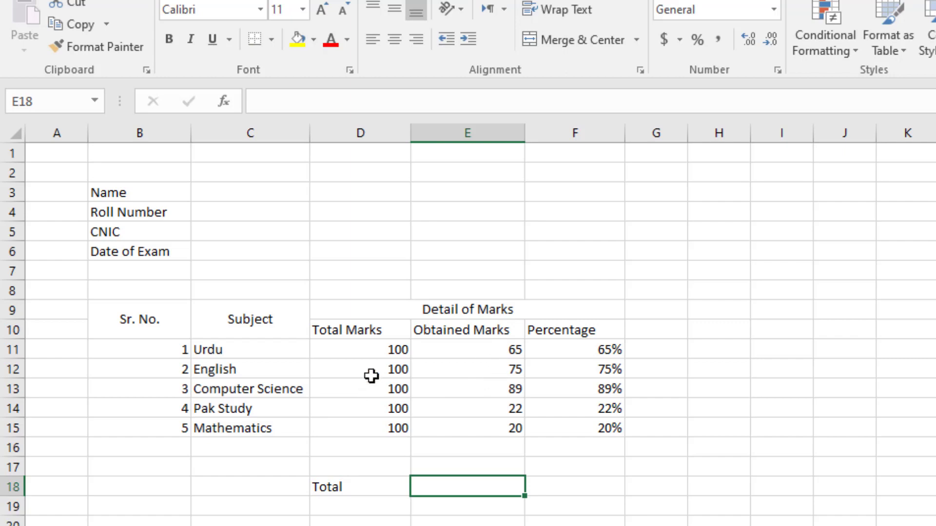
click(259, 487)
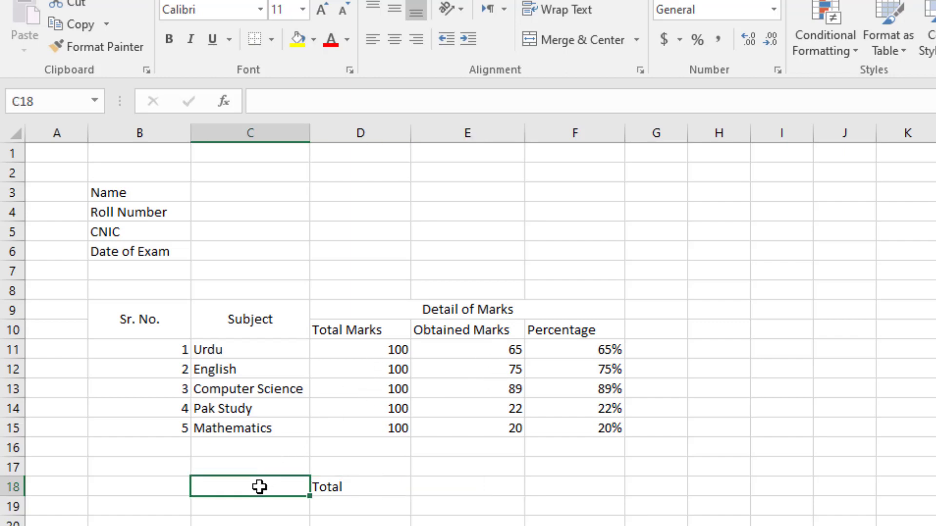
text(Total)
click(403, 480)
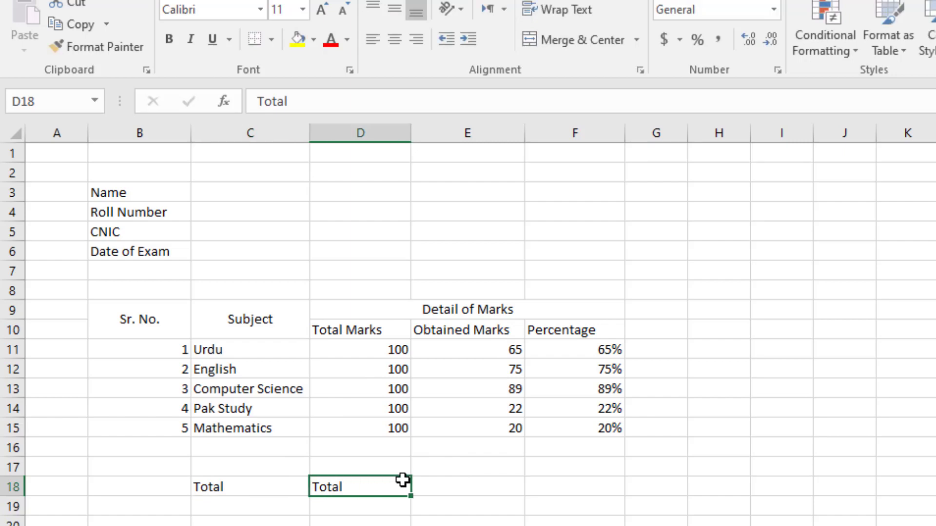
key(BackSpace)
click(467, 512)
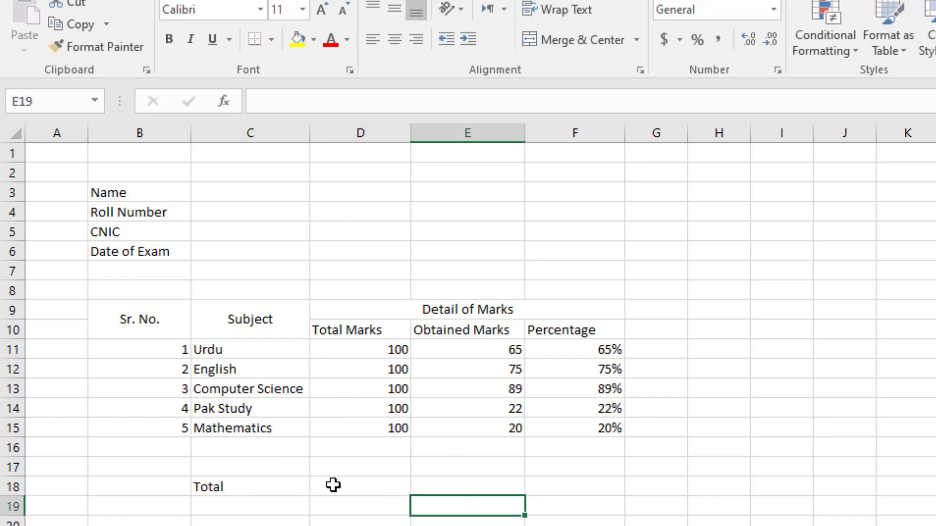
Enter =sum(D11:D15) in D18 (500) and =sum(E11:E15) in E18 (271)
drag(392, 350, 395, 426)
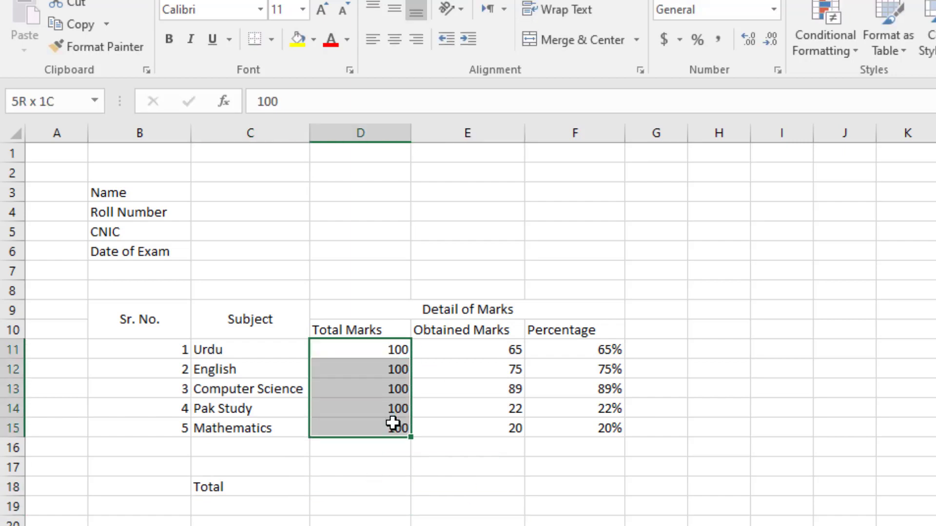
click(371, 480)
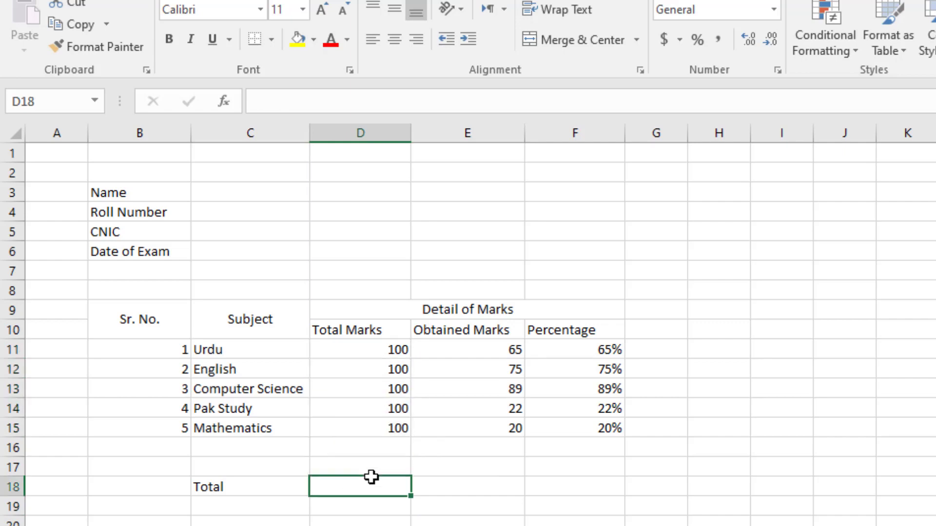
text(=)
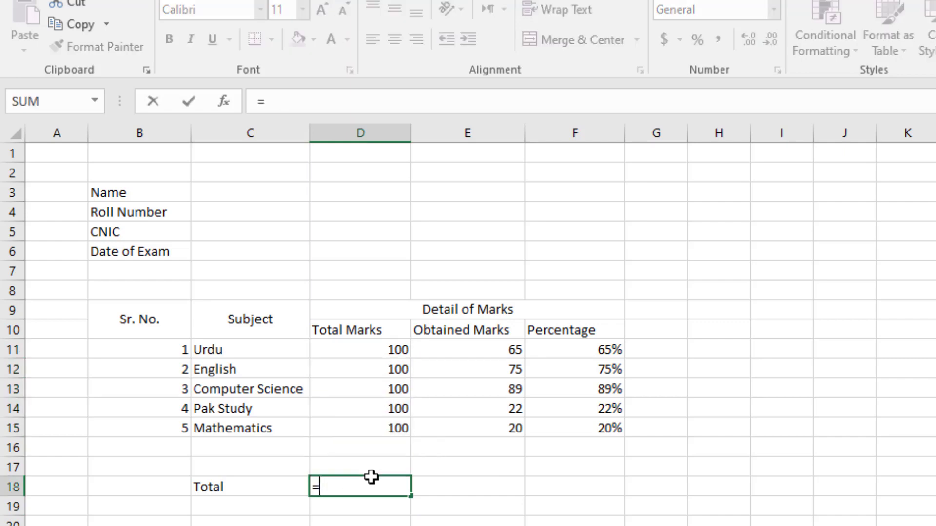
text(sum()
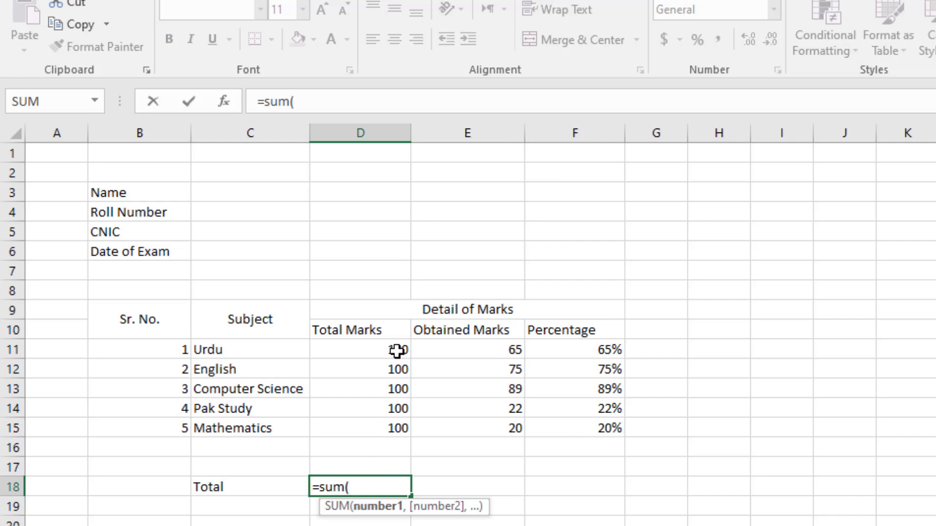
drag(397, 350, 397, 428)
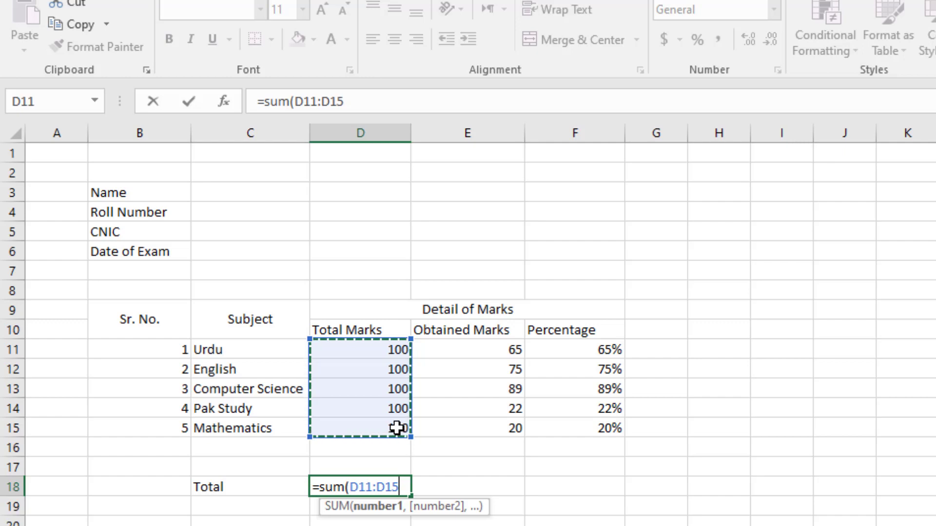
key(Return)
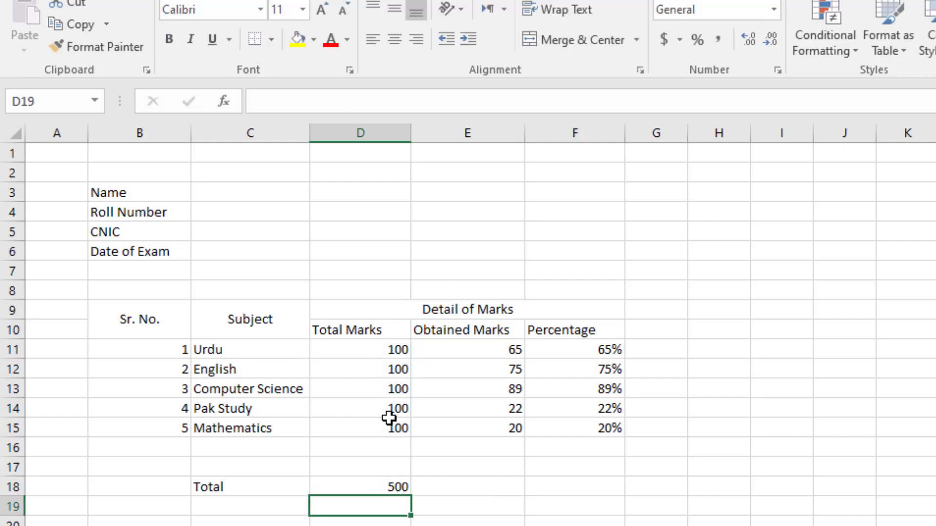
click(491, 484)
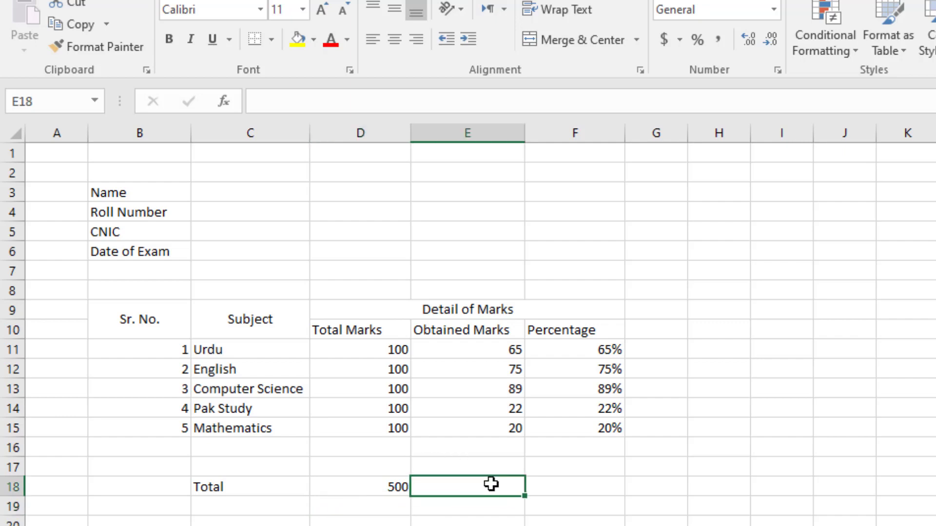
text(=s)
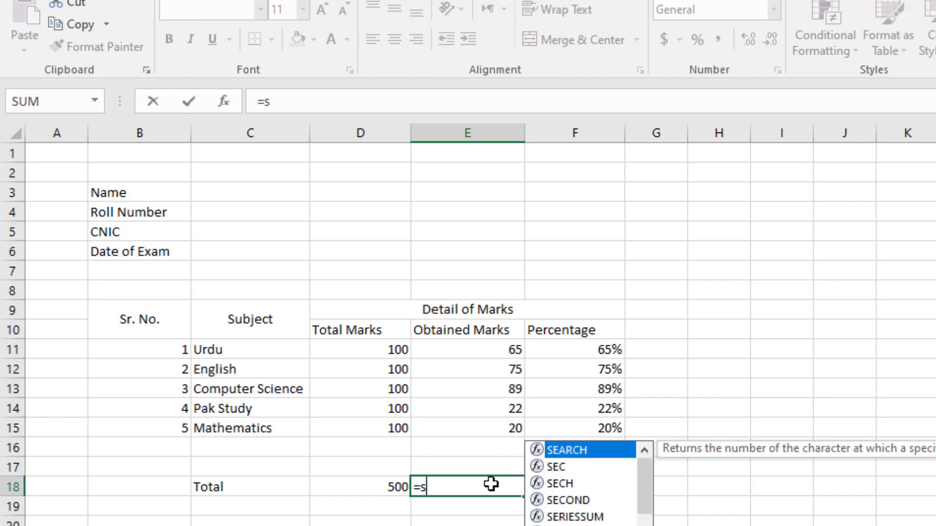
text(um()
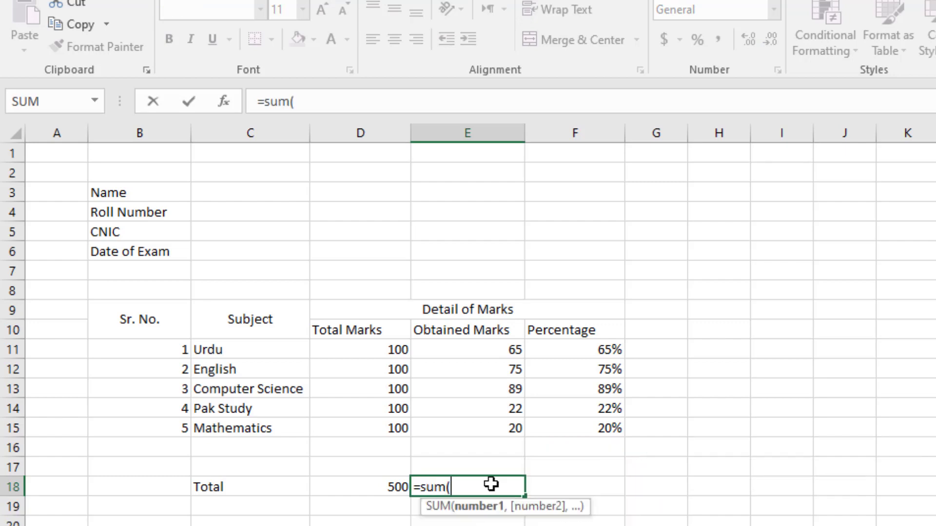
drag(518, 349, 509, 420)
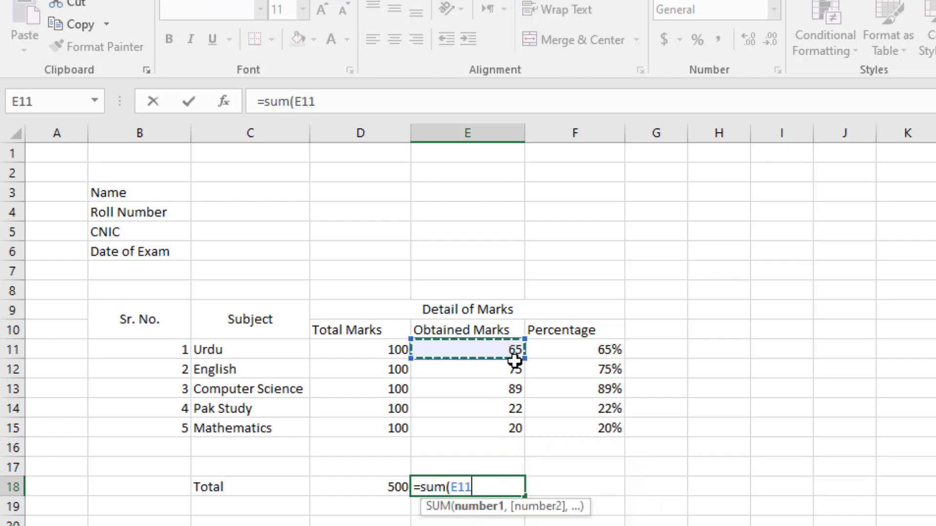
text())
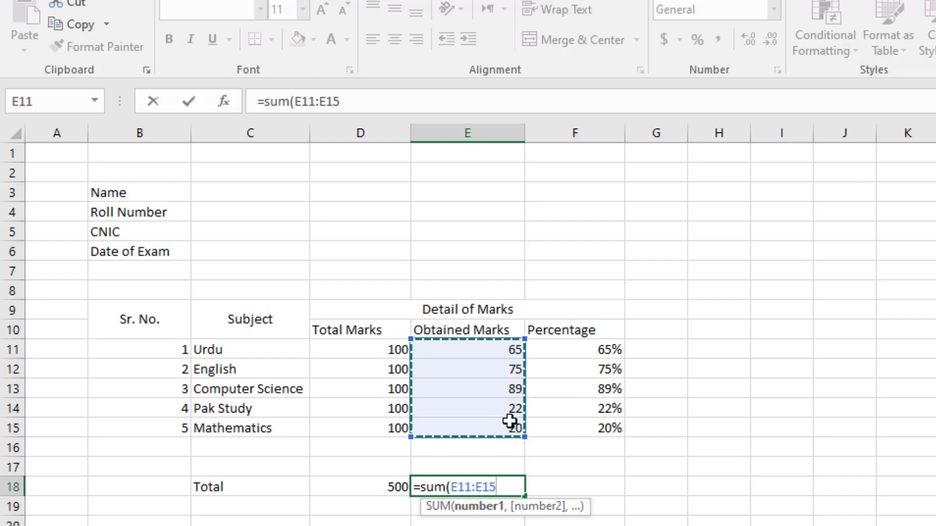
key(Return)
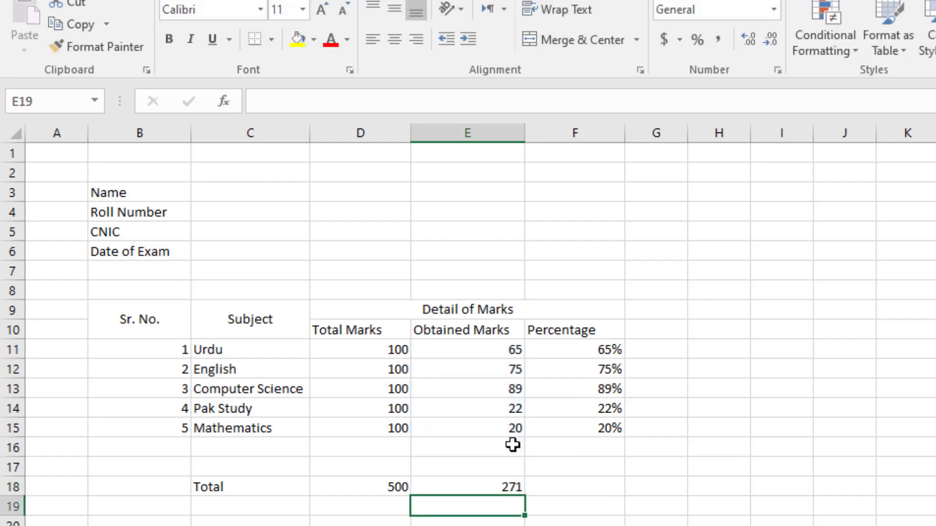
click(548, 501)
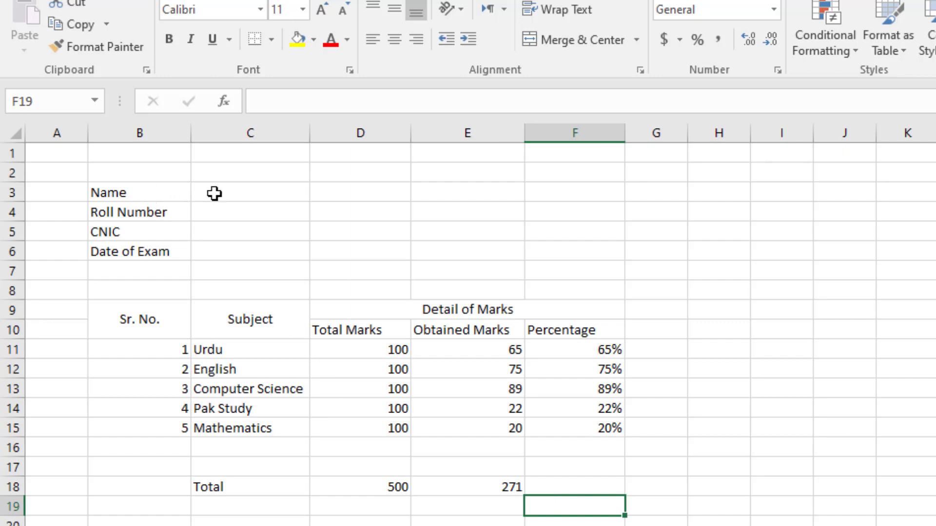
drag(152, 187, 512, 479)
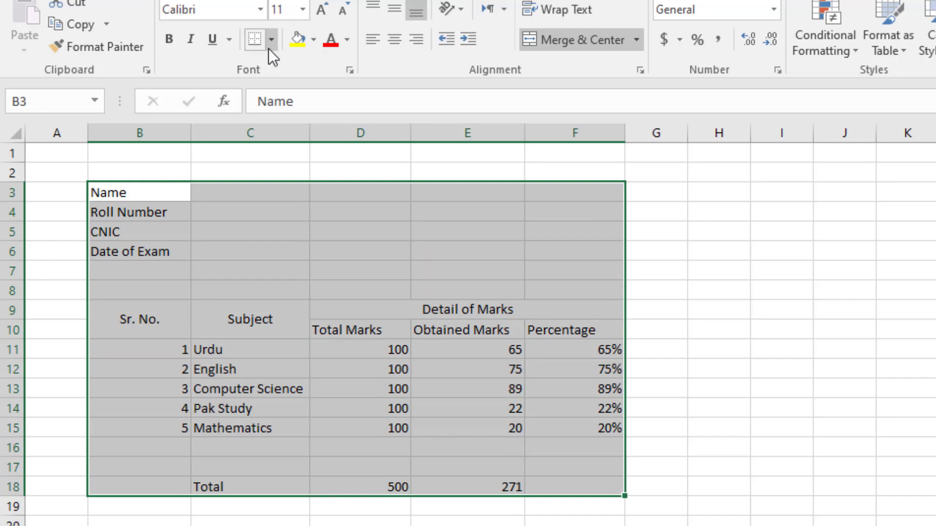
Apply All Borders to the selected result sheet range B3:F18
click(270, 49)
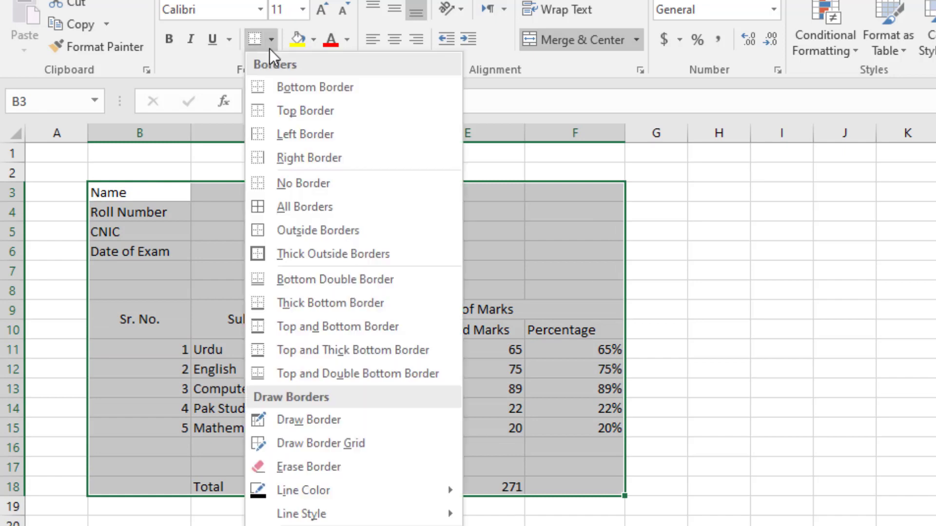
click(317, 206)
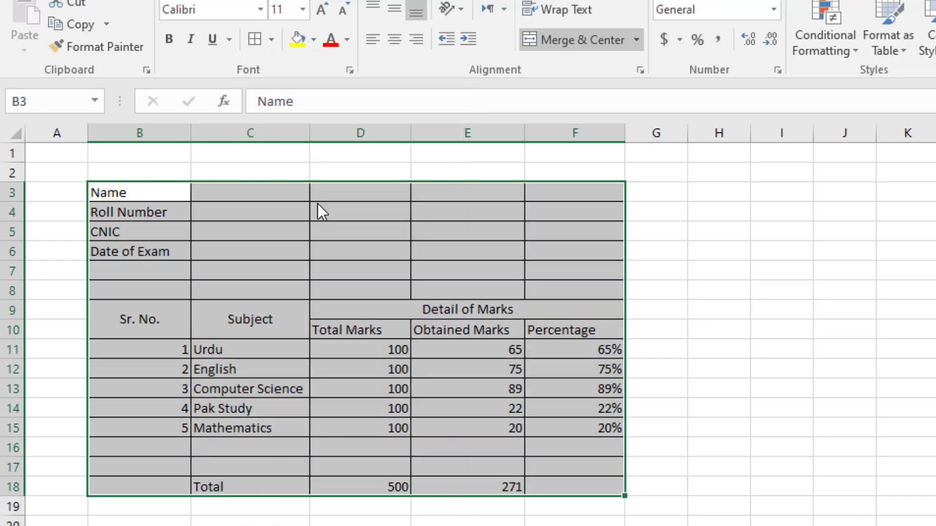
click(732, 308)
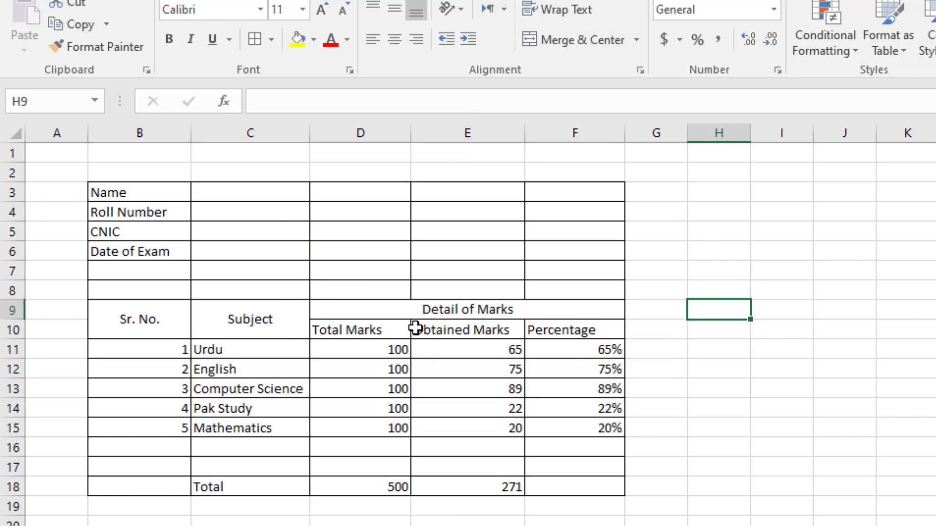
Merge & Center C3:F3, C4:F4, C5:F5 and C6:F6 beside Name, Roll Number, CNIC and Date of Exam
click(221, 192)
drag(221, 191, 545, 195)
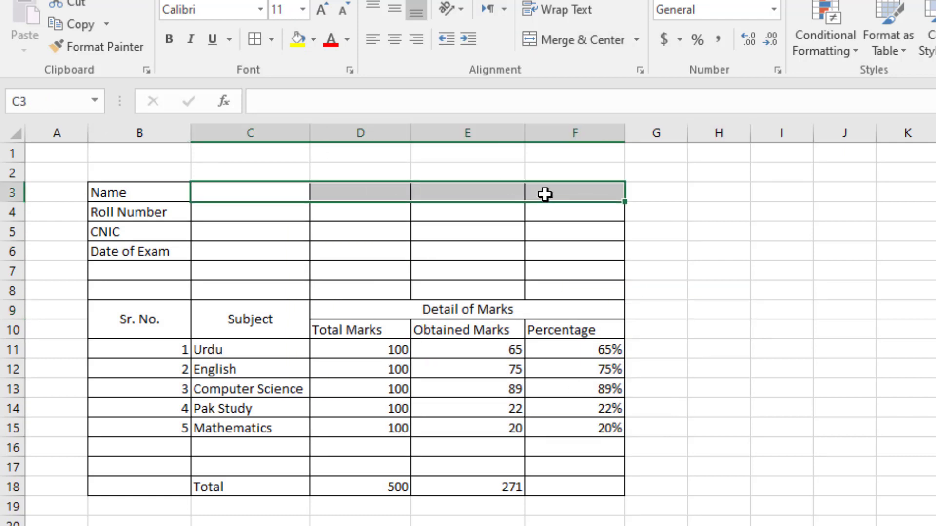
click(560, 37)
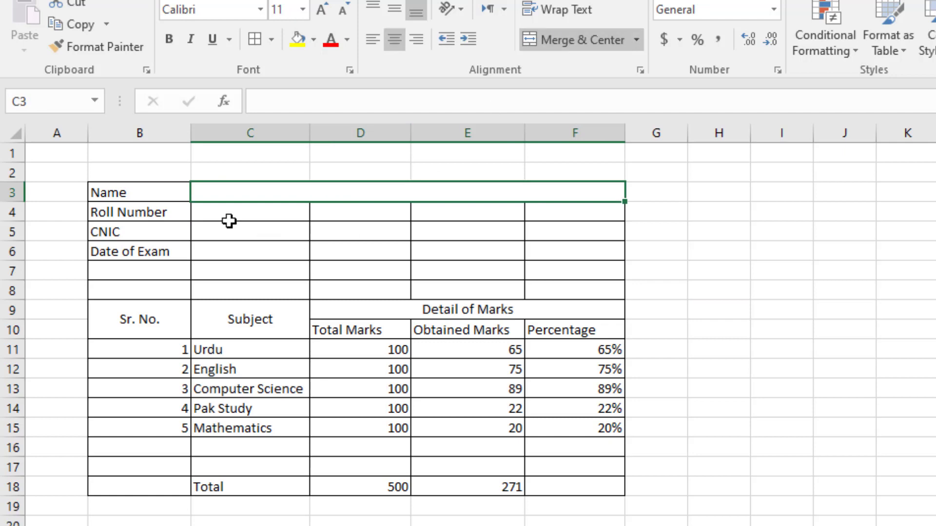
drag(228, 216, 543, 211)
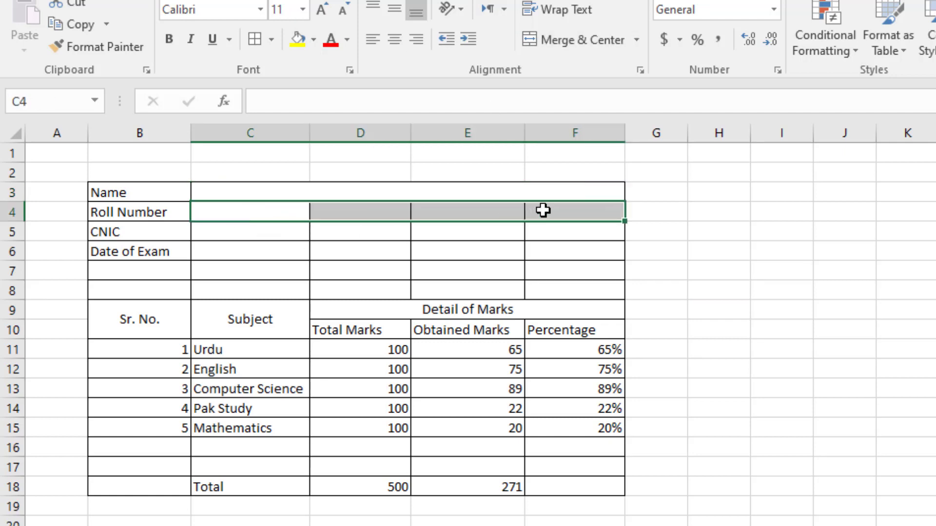
click(586, 40)
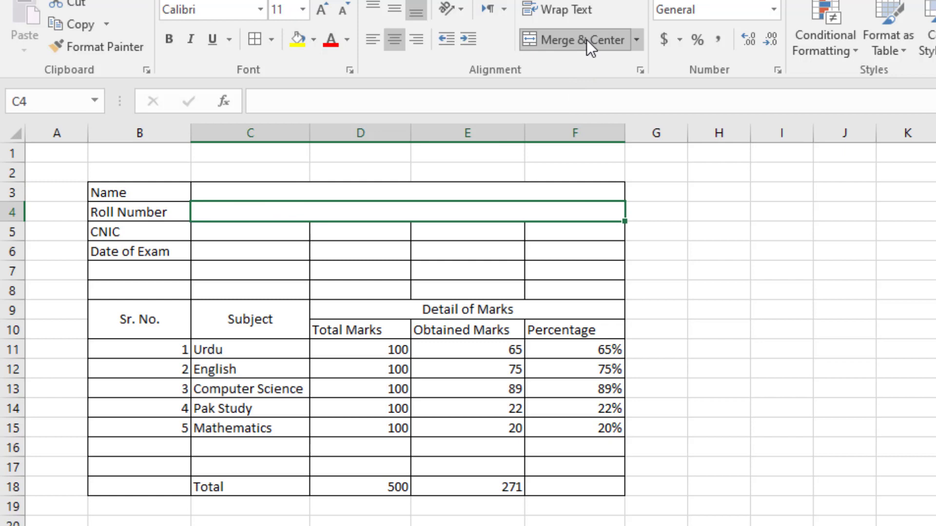
click(240, 232)
drag(240, 232, 537, 232)
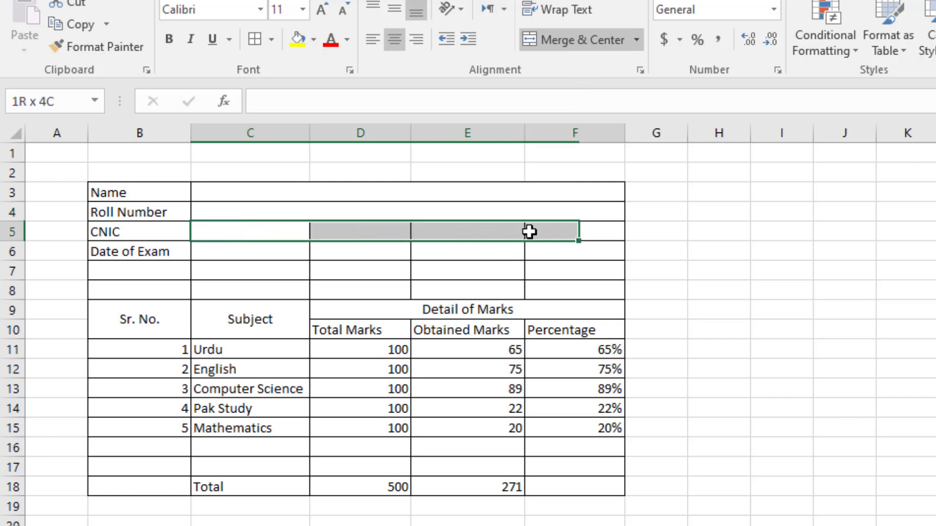
click(566, 37)
drag(253, 252, 541, 244)
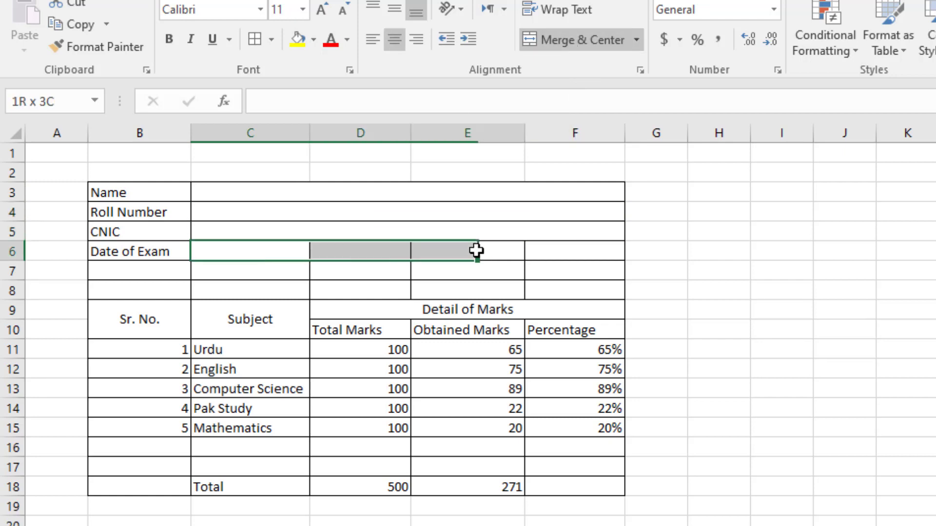
click(560, 44)
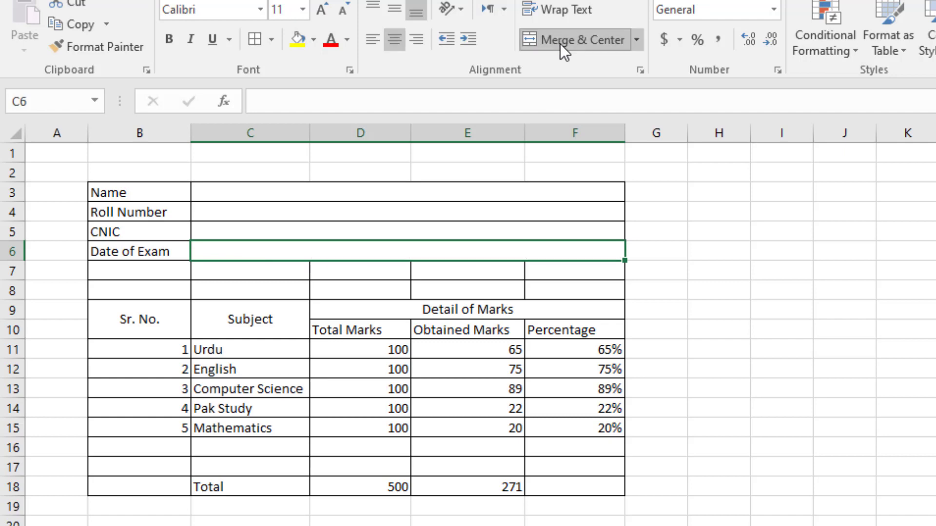
click(728, 321)
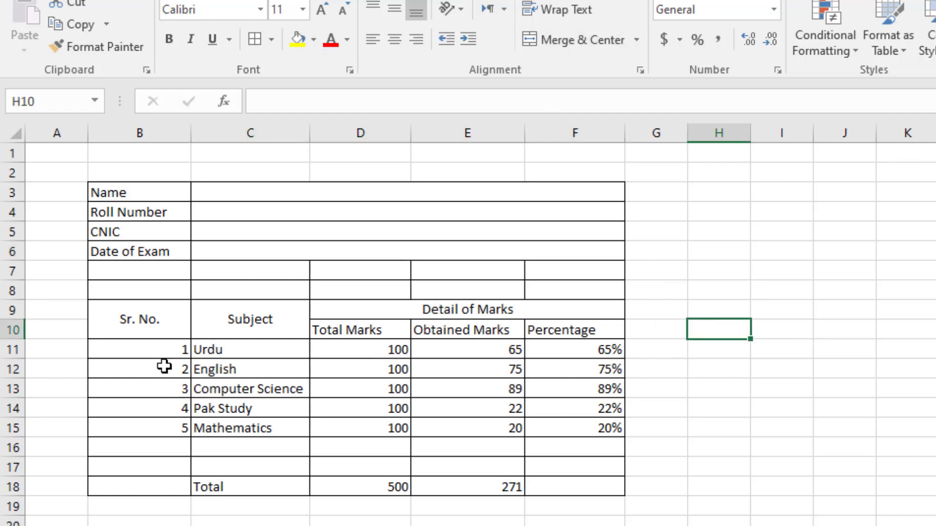
Center the serial numbers 1 to 5 in their column
drag(161, 351, 161, 421)
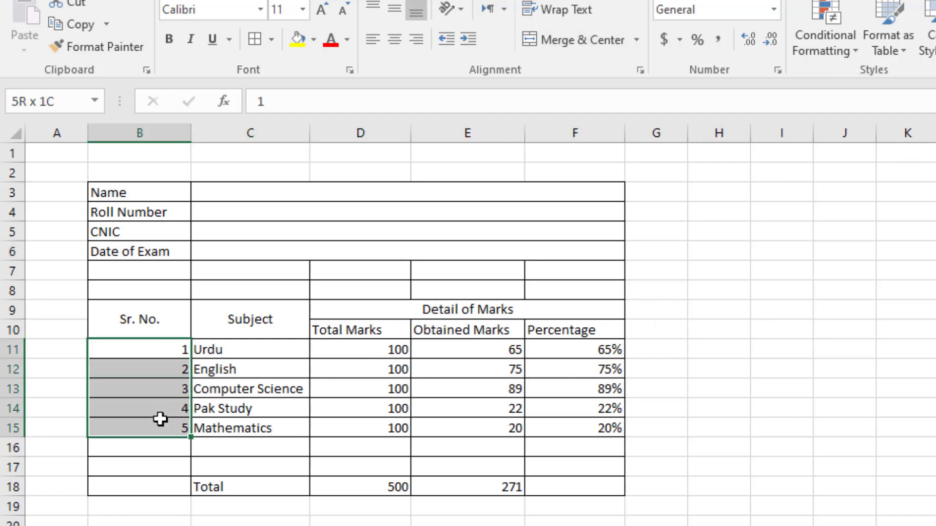
click(392, 39)
click(758, 399)
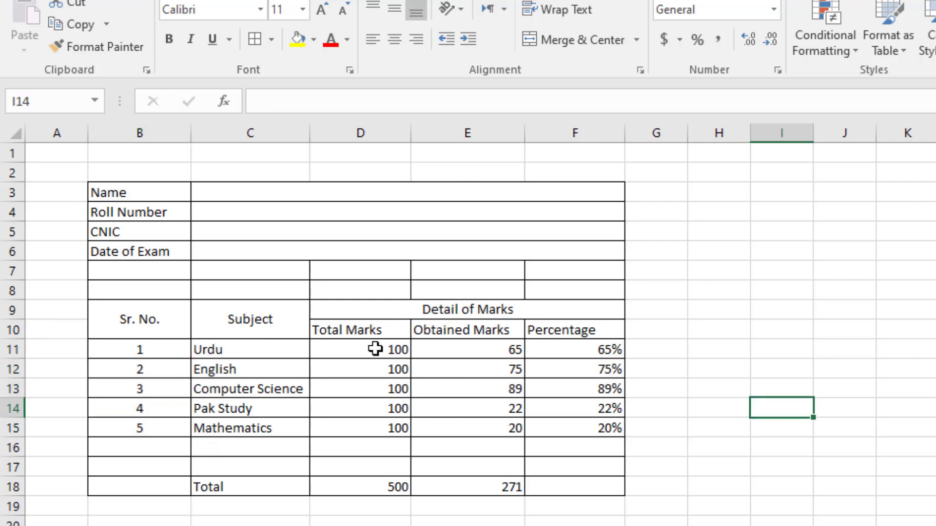
drag(376, 349, 508, 425)
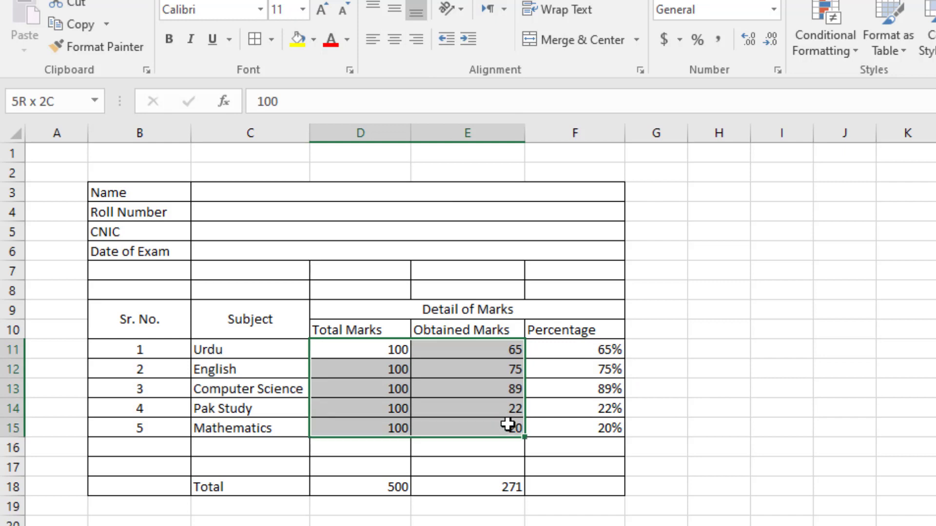
click(885, 409)
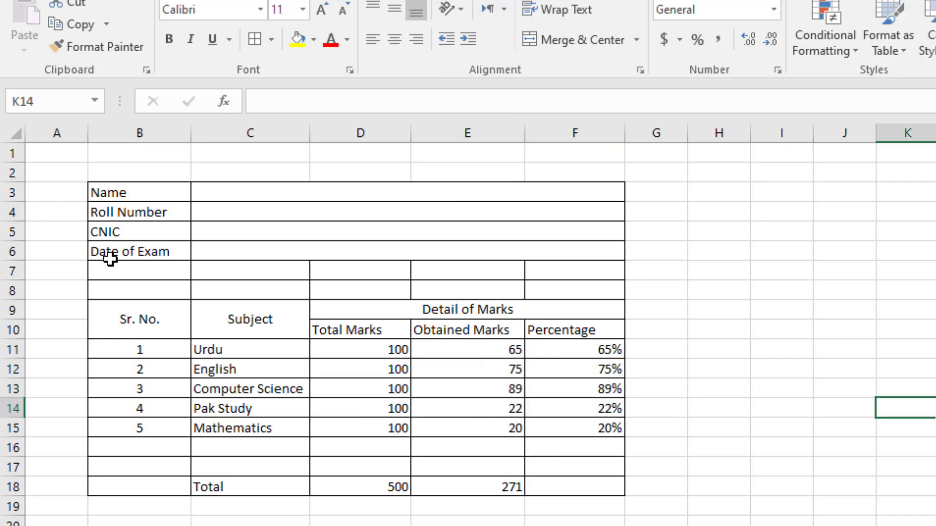
Delete the empty rows 7–8 and the blank rows 14–15 above Total
drag(113, 269, 560, 271)
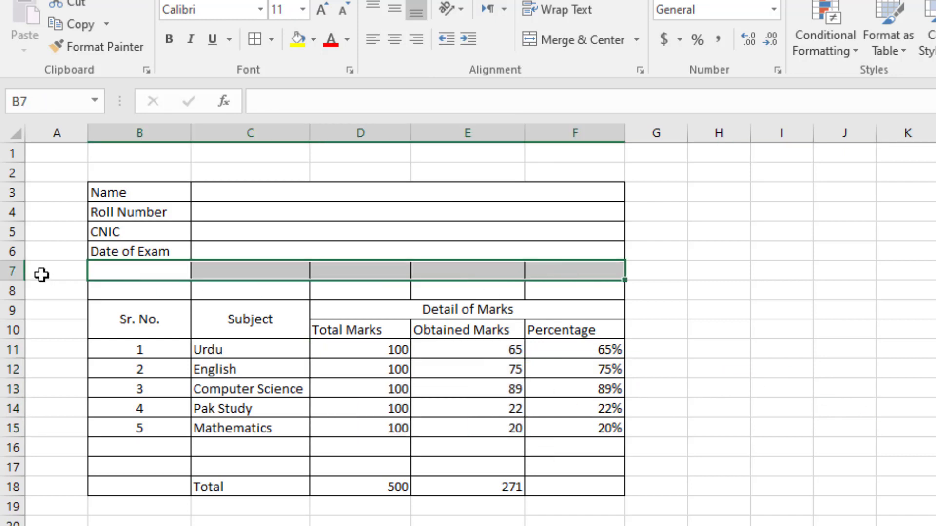
click(9, 268)
drag(13, 280, 13, 284)
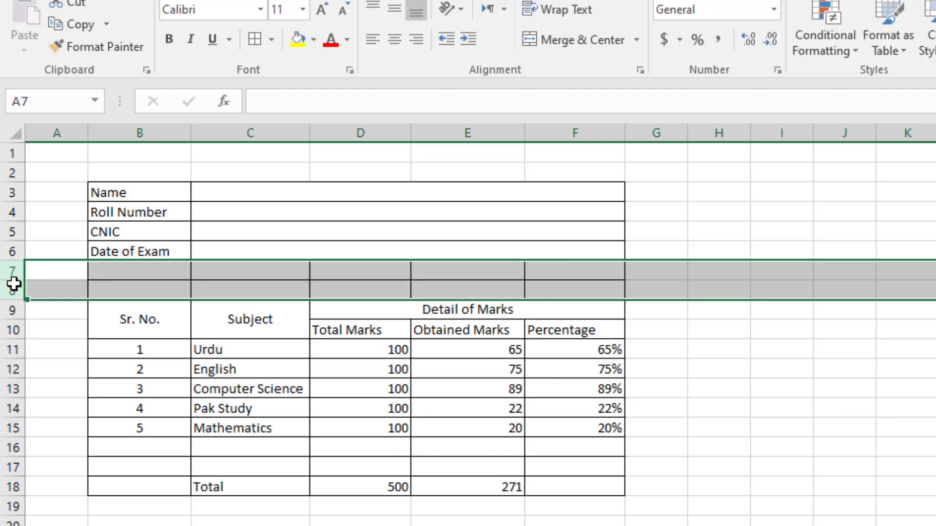
right_click(13, 284)
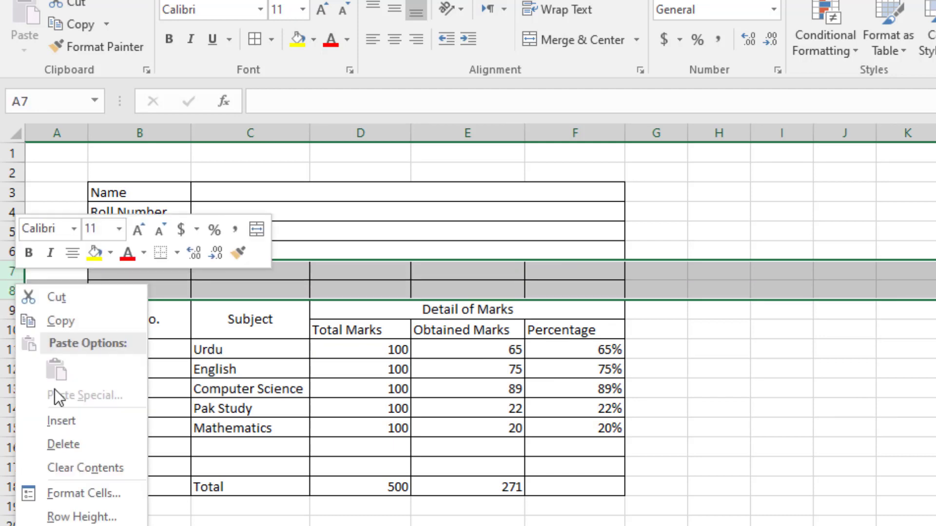
click(82, 444)
click(332, 522)
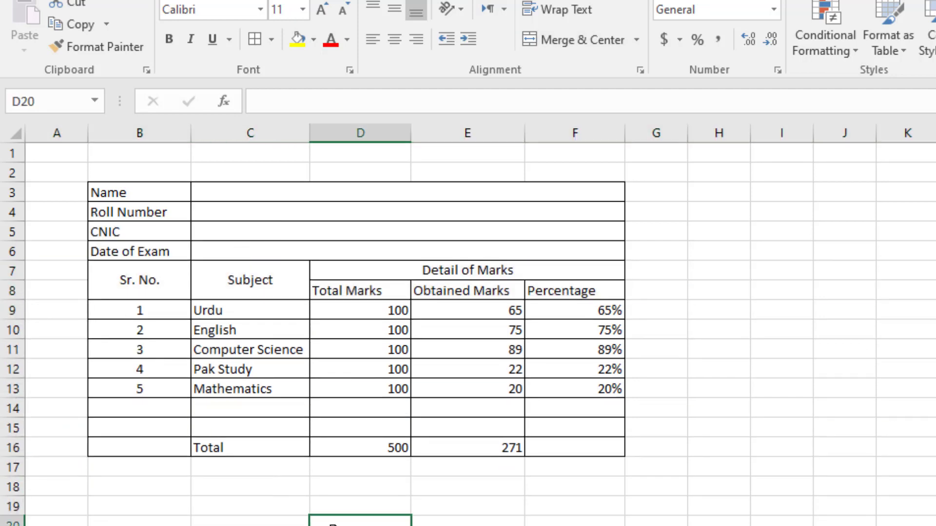
drag(13, 408, 15, 419)
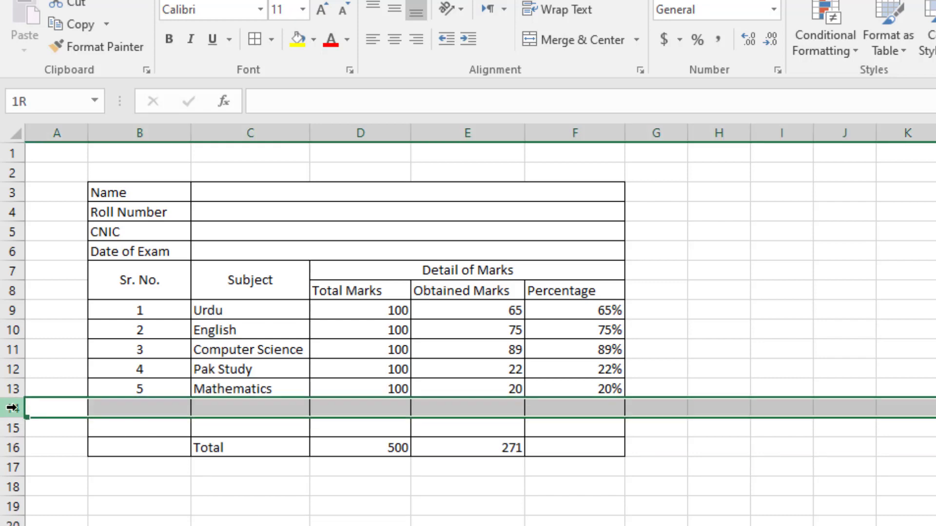
right_click(15, 422)
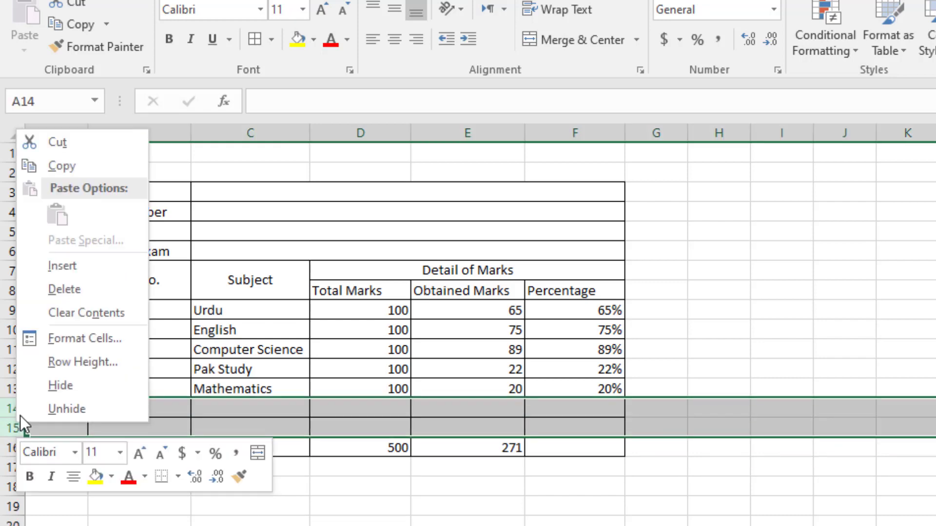
click(80, 290)
click(417, 519)
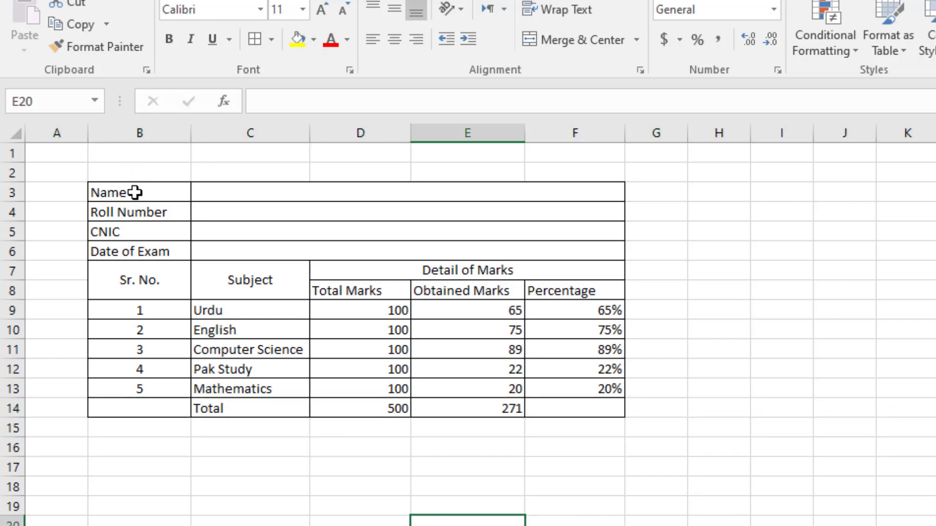
drag(135, 193, 150, 246)
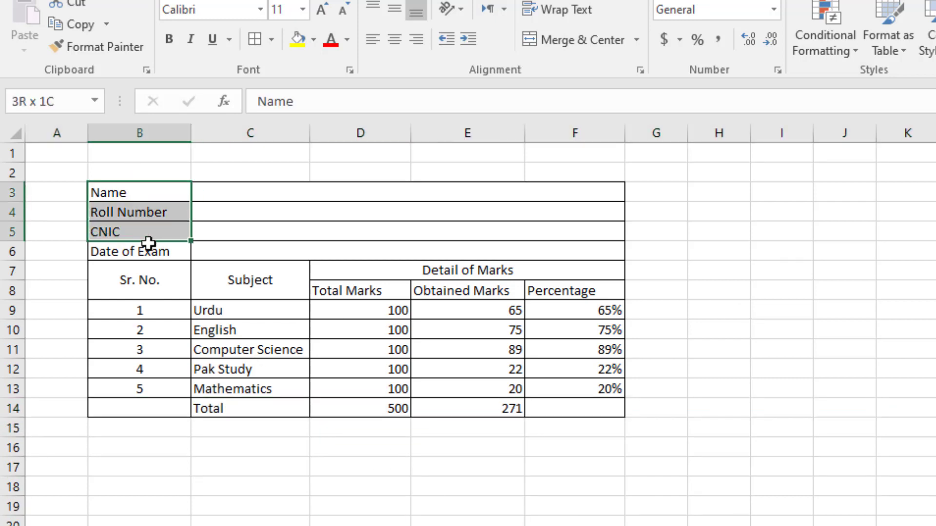
Bold the info labels B3:B6 and the table headers B7:F8
click(168, 43)
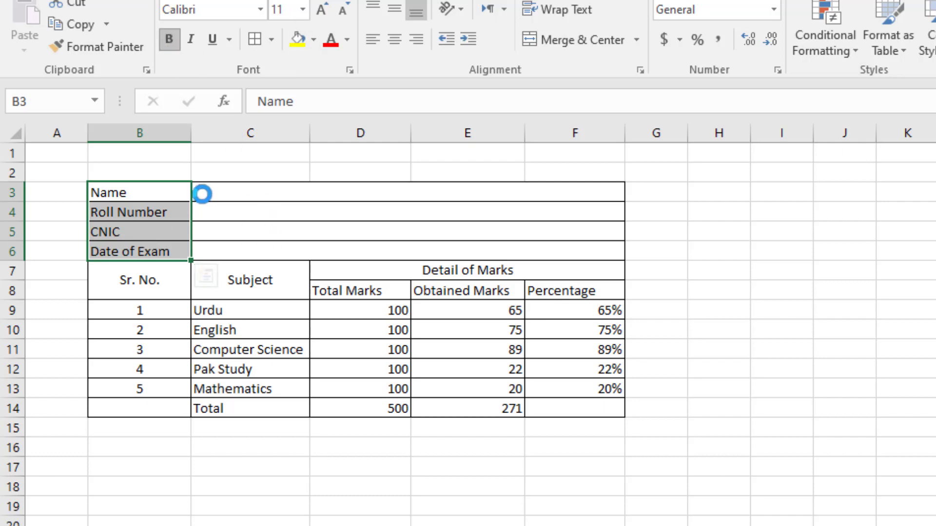
drag(131, 274, 434, 265)
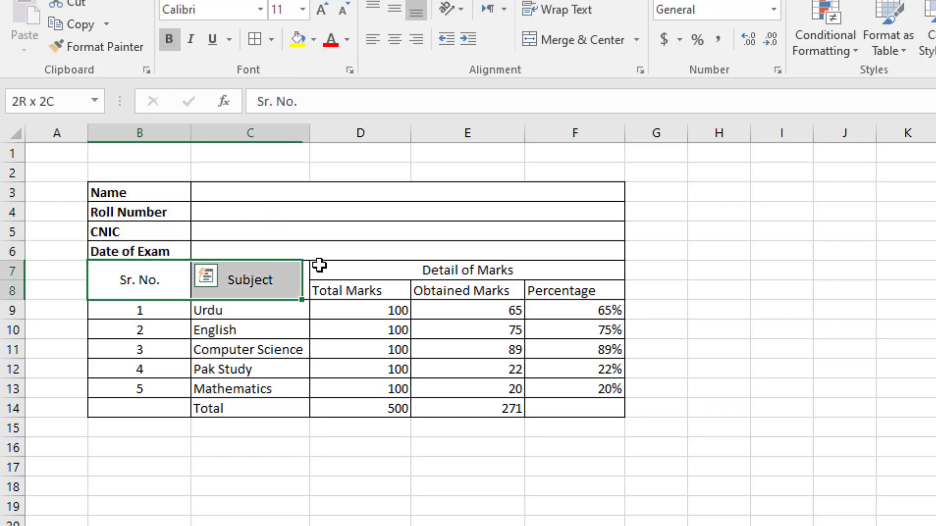
click(173, 37)
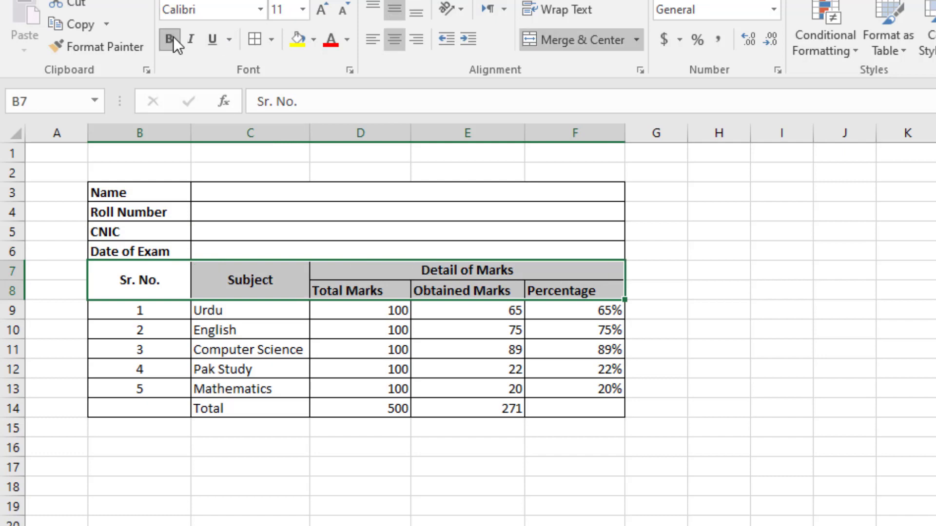
click(772, 311)
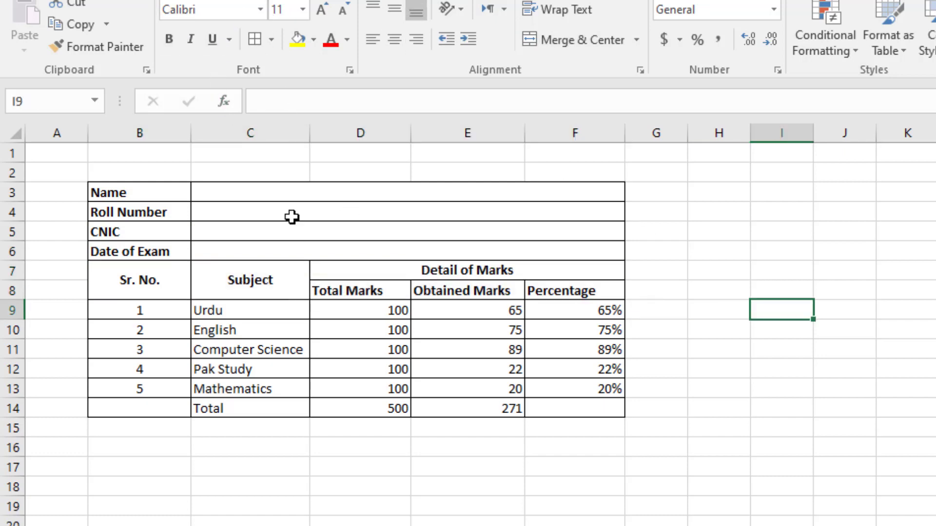
Set the Name label in B3 to red font colour
click(168, 188)
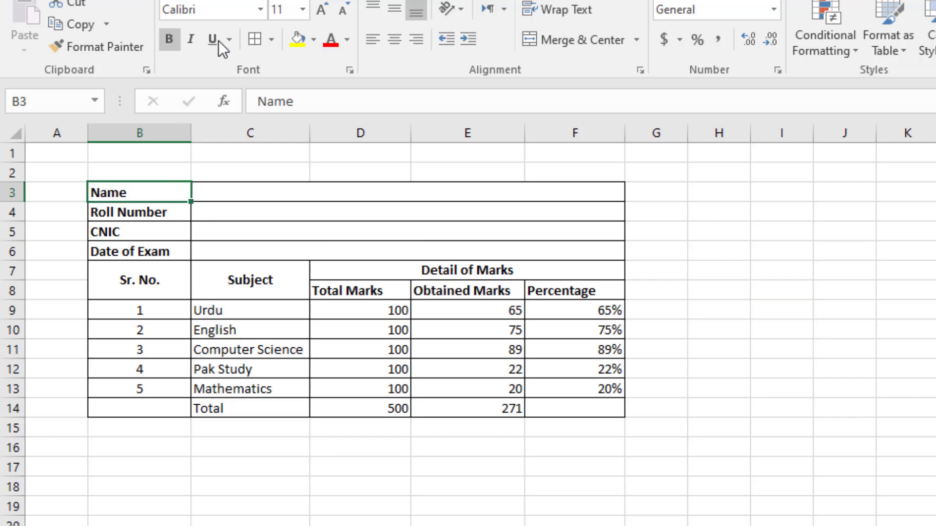
click(261, 10)
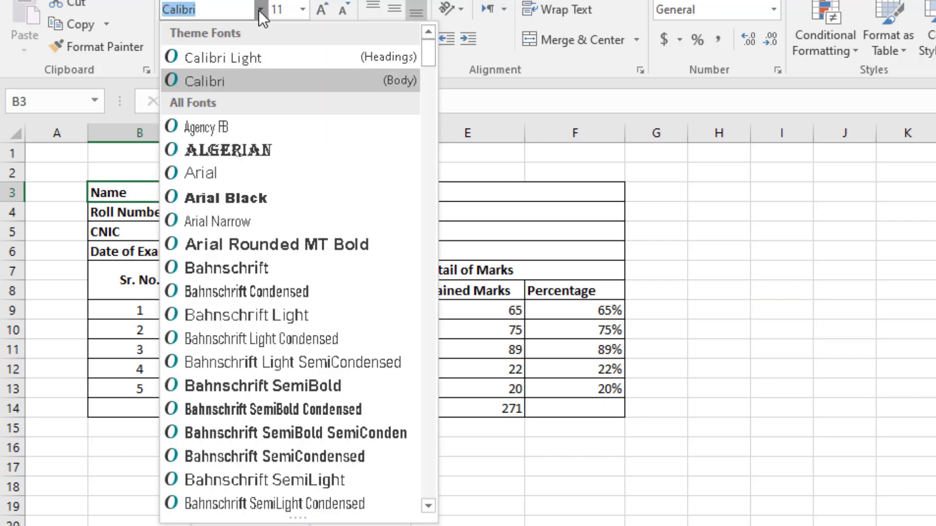
key(Escape)
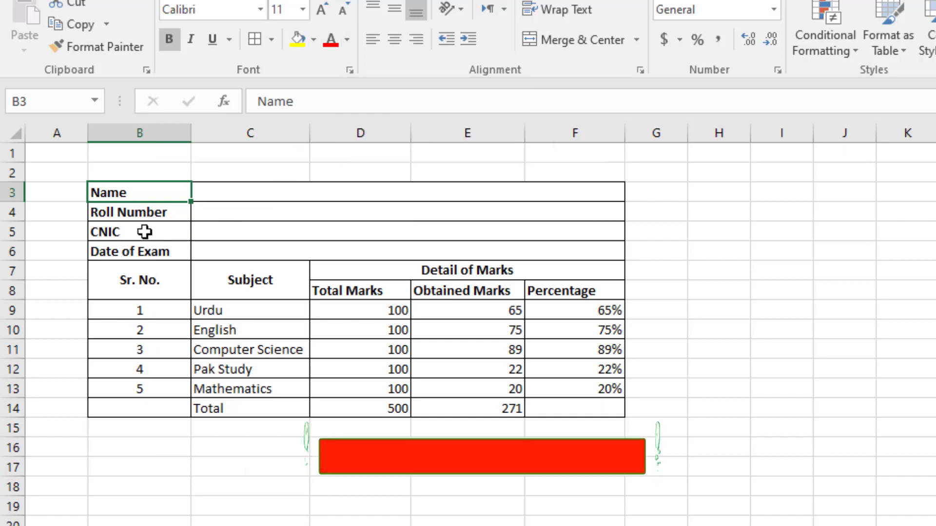
click(328, 40)
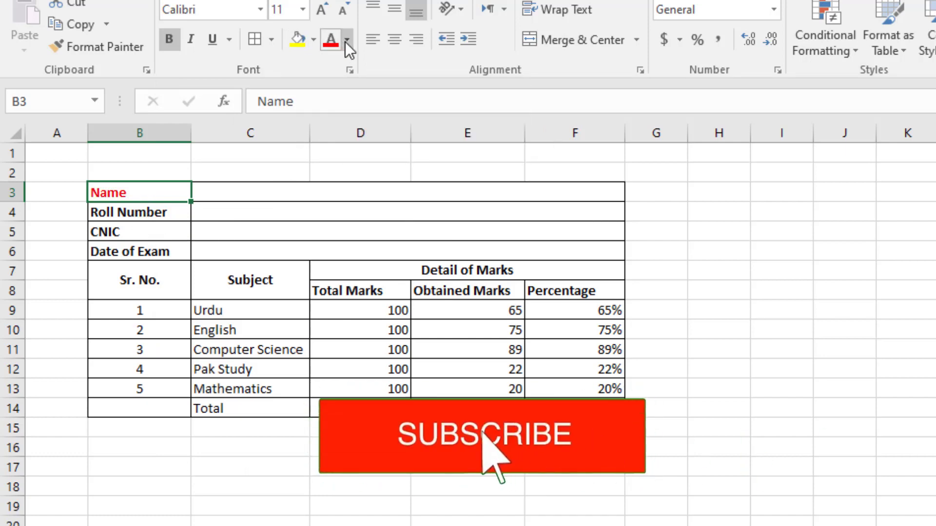
click(346, 42)
click(346, 42)
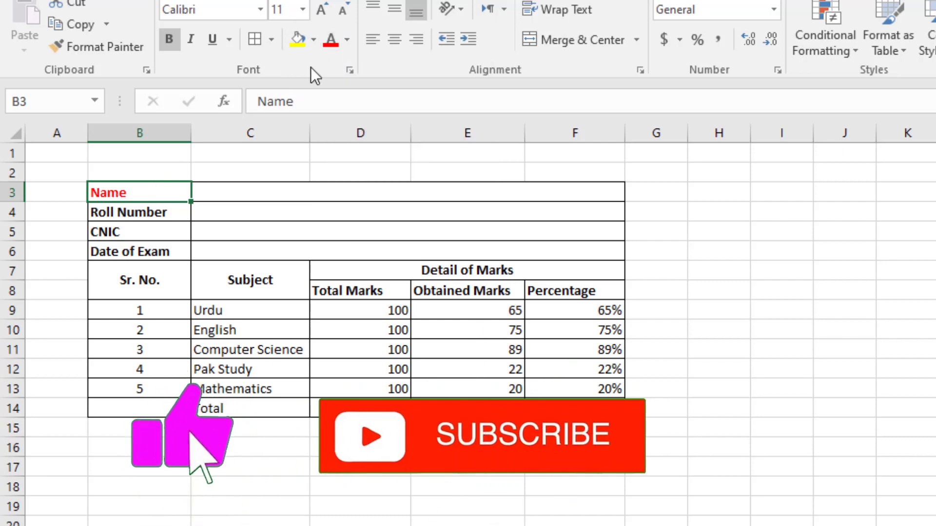
Fill the merged Name entry cell C3:F3 yellow
click(282, 191)
click(296, 40)
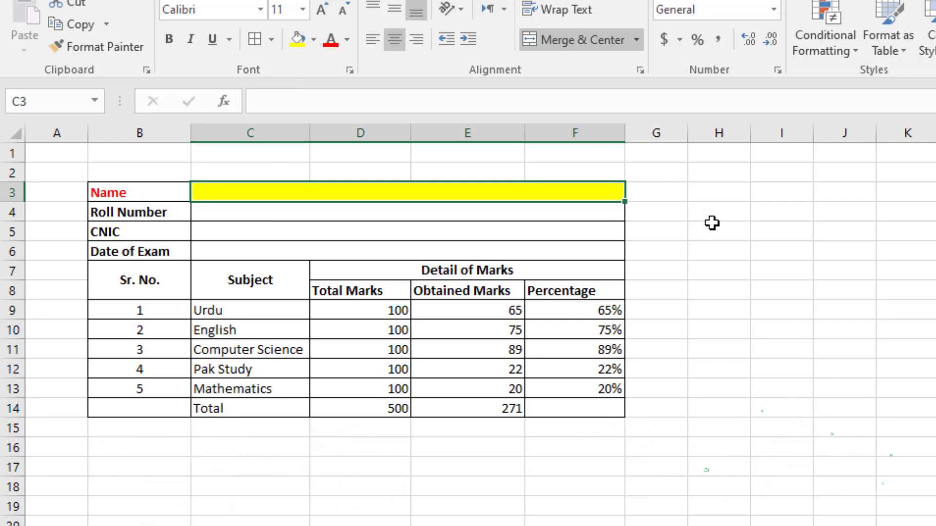
click(713, 221)
click(314, 38)
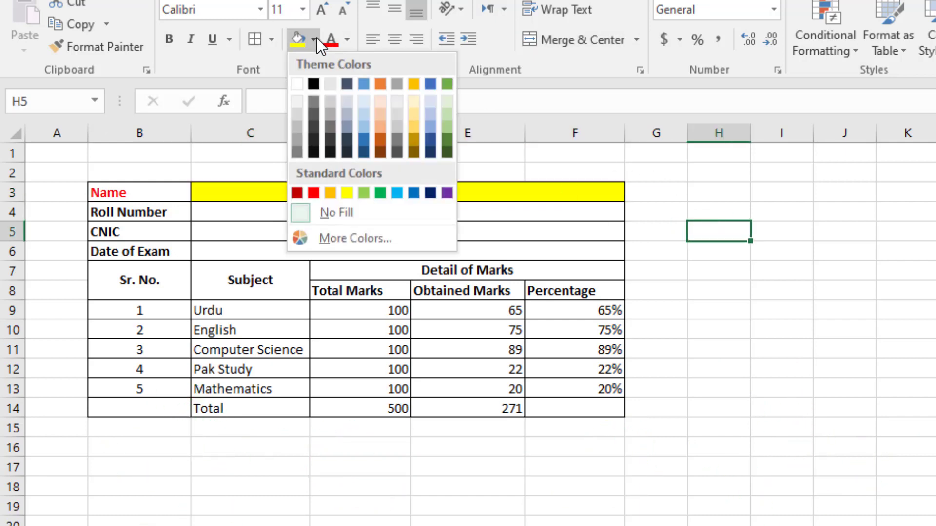
click(851, 298)
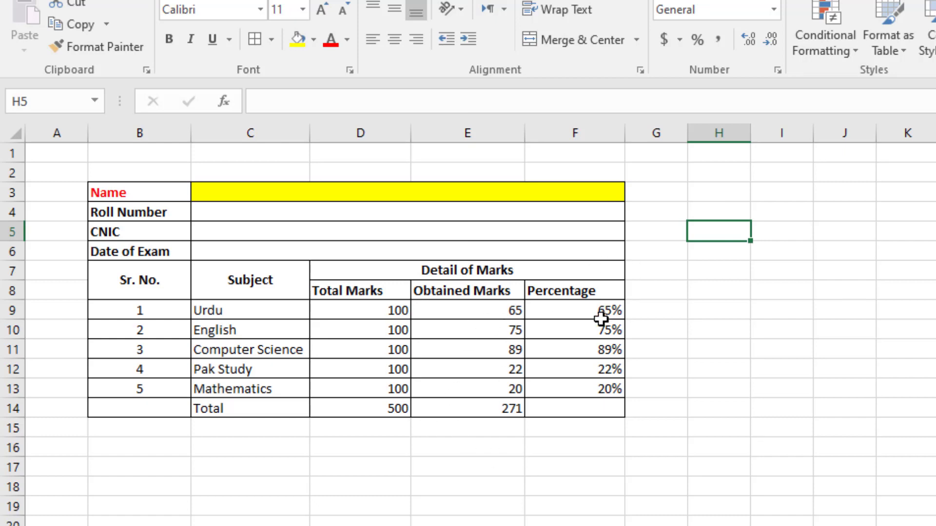
click(386, 488)
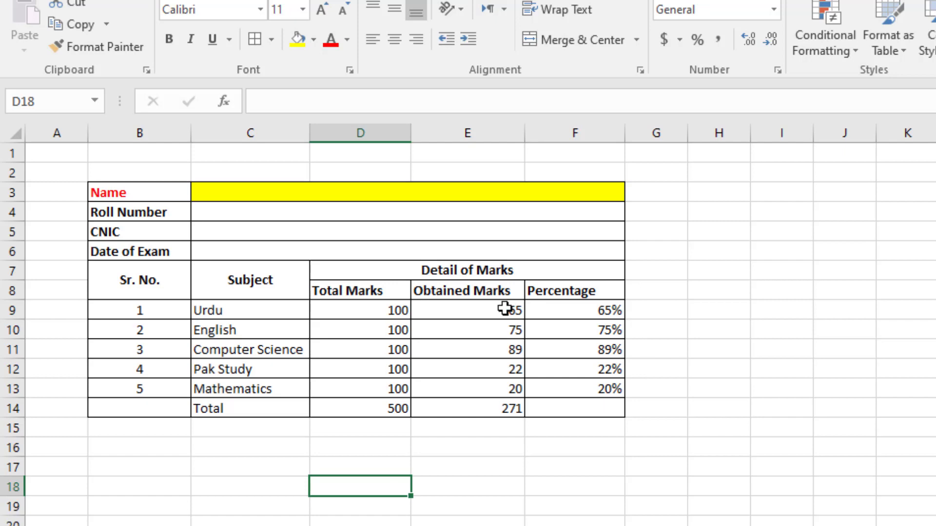
Type =min( in E17 and insert the Obtained Marks range E9:E14
drag(501, 307, 497, 406)
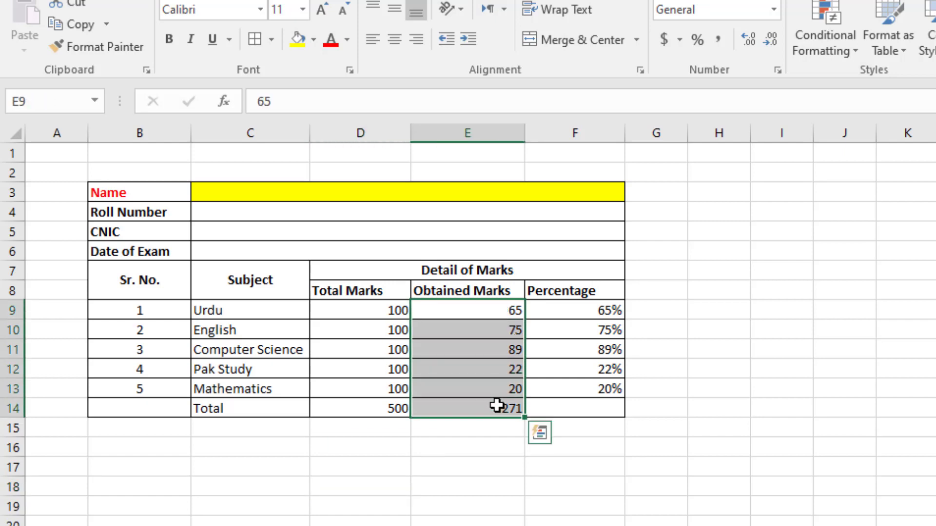
click(426, 470)
text(=)
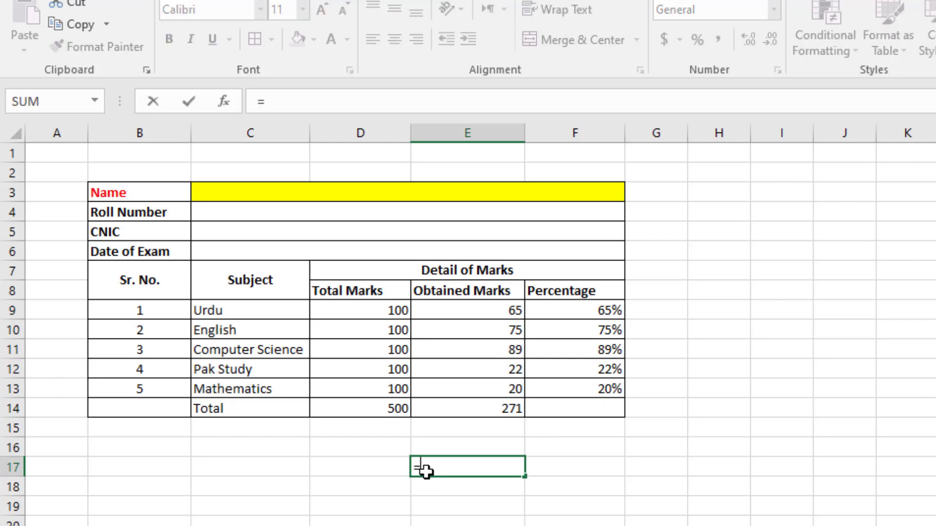
text(min)
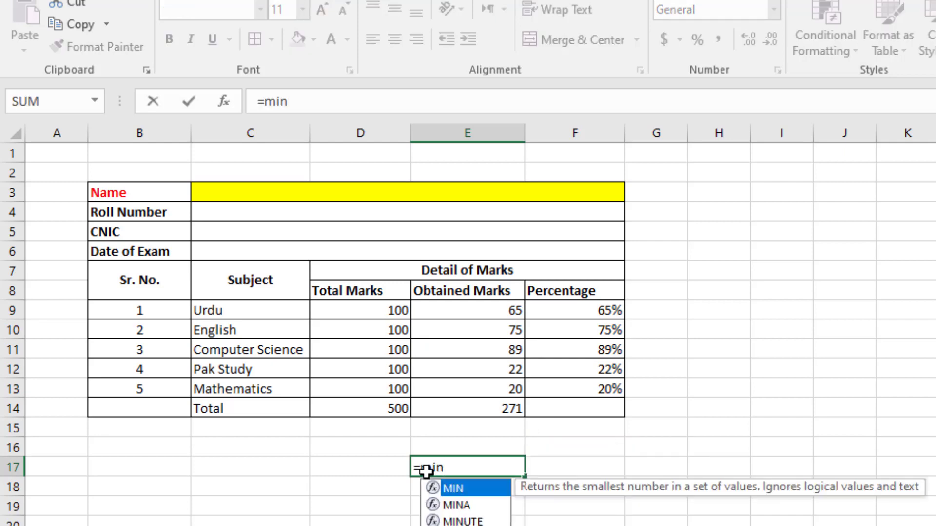
text(()
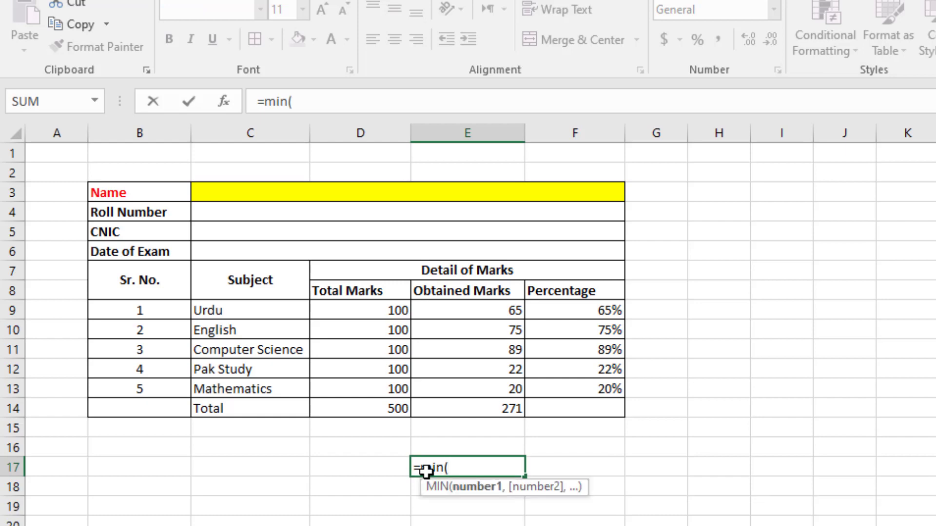
drag(512, 307, 512, 406)
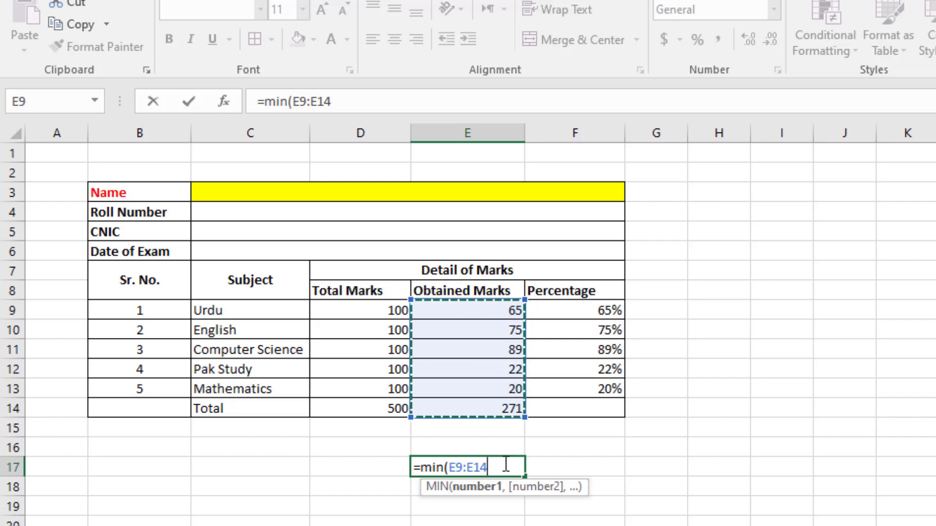
Complete =MIN(E9:E14) in E17 to show the lowest obtained mark, 20
text())
key(ctrl+Return)
key(Down)
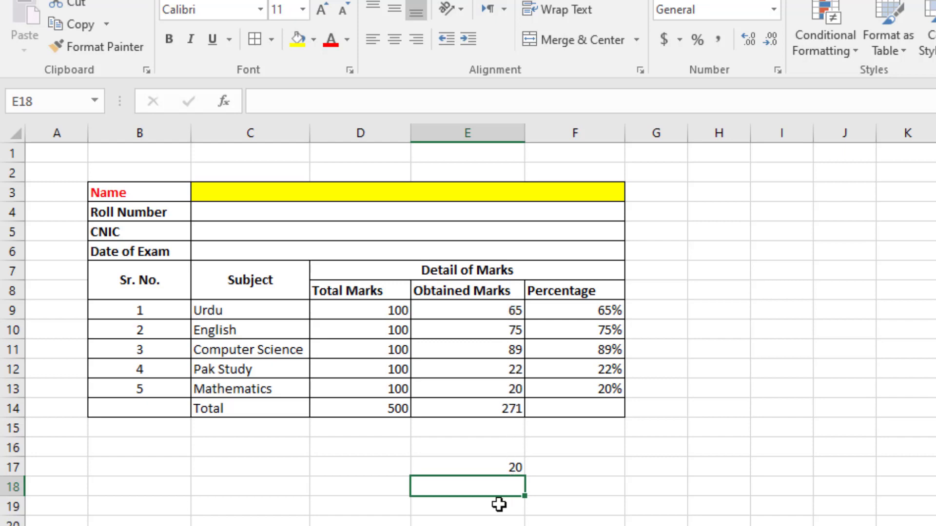
Enter =MAX(E9:E13) in E18 to show the highest subject mark, 89
text(=)
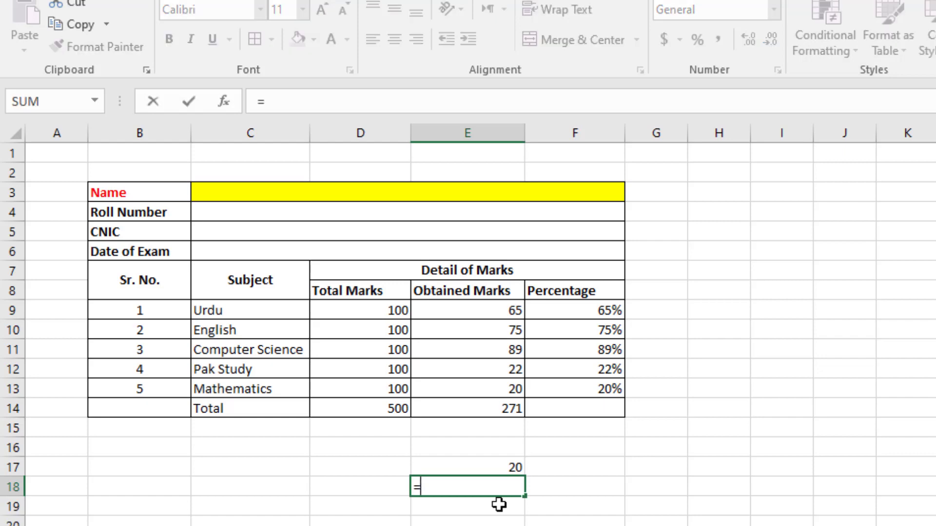
text(ma)
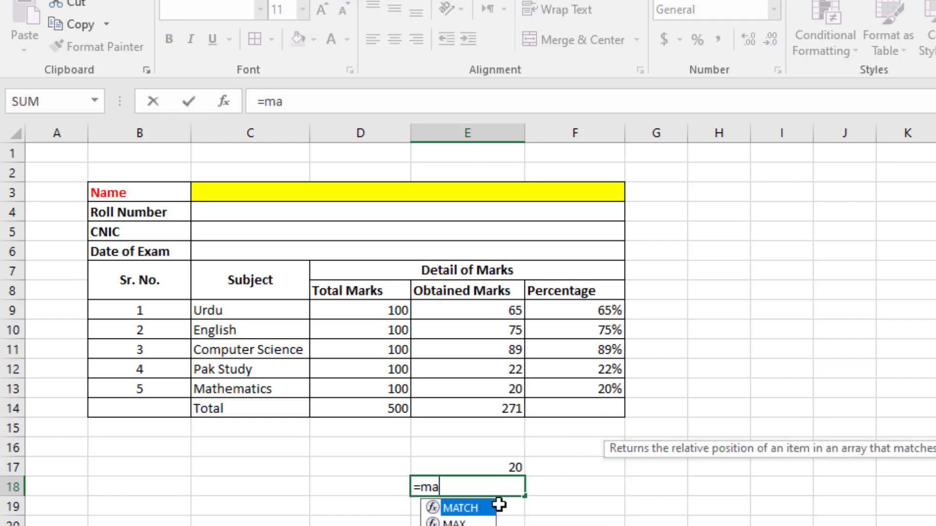
text(x)
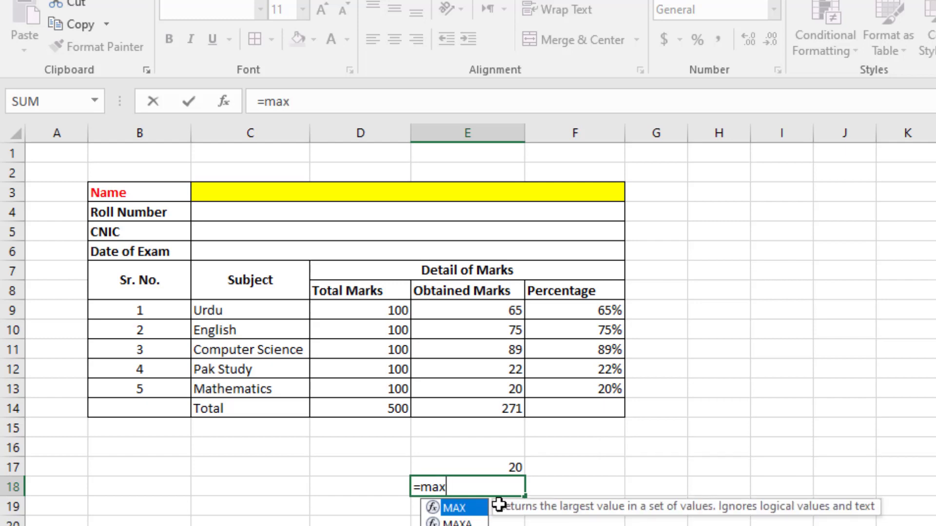
text(()
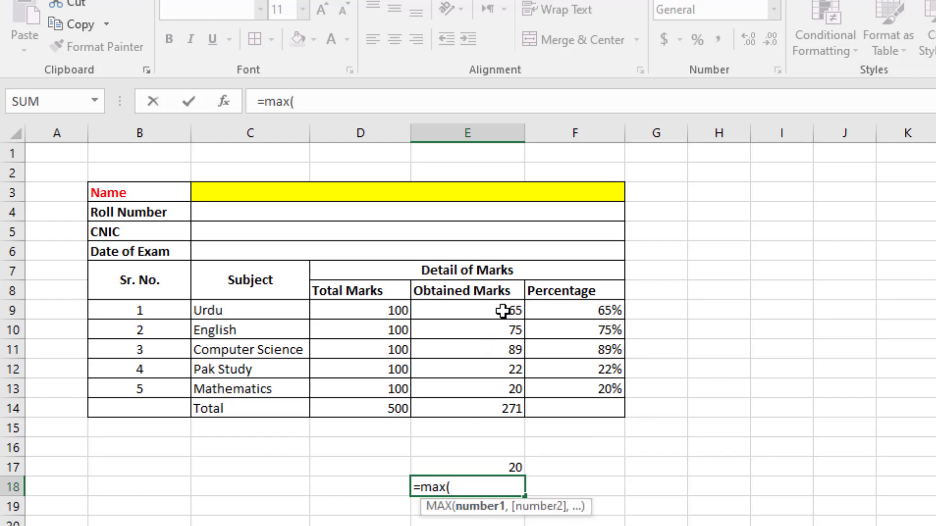
drag(508, 309, 502, 402)
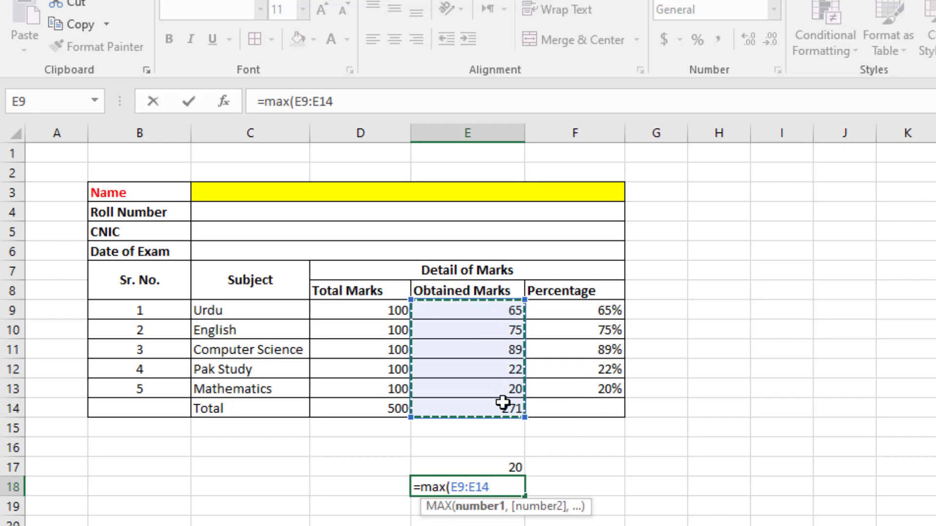
drag(503, 403, 508, 393)
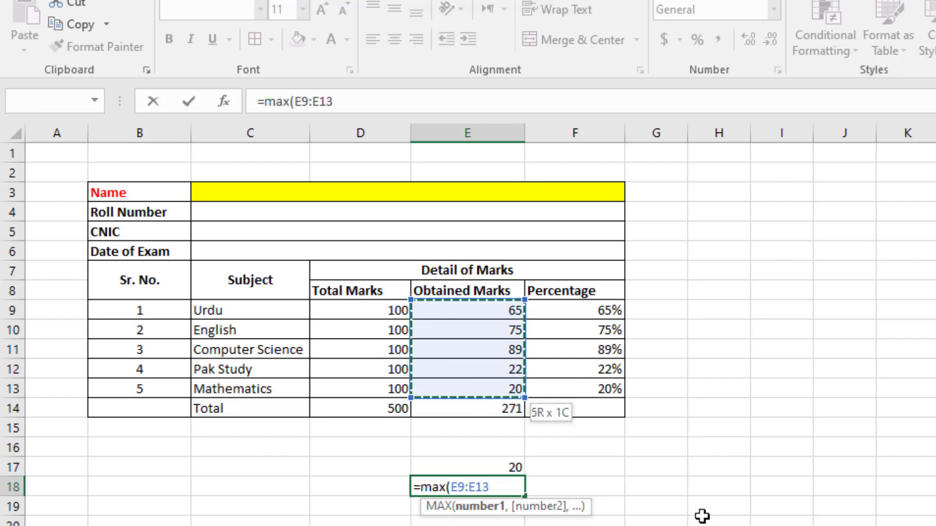
text())
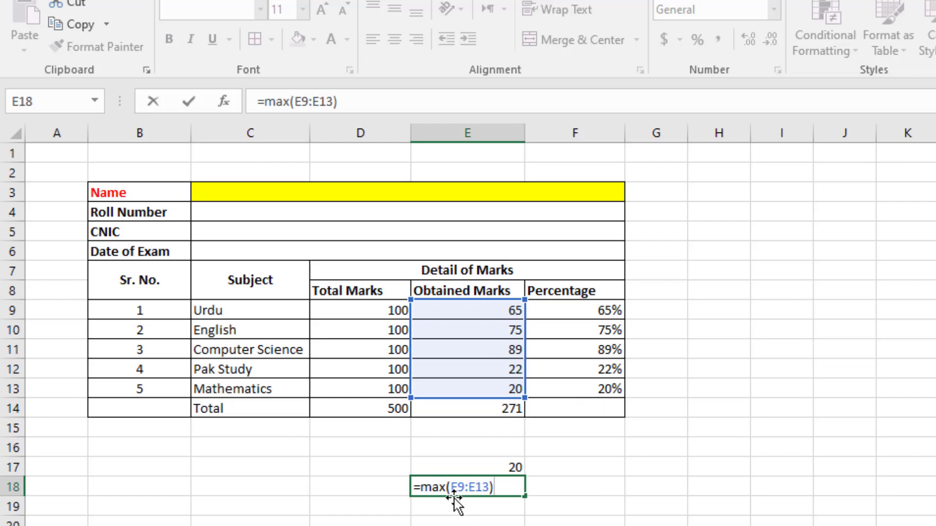
key(Return)
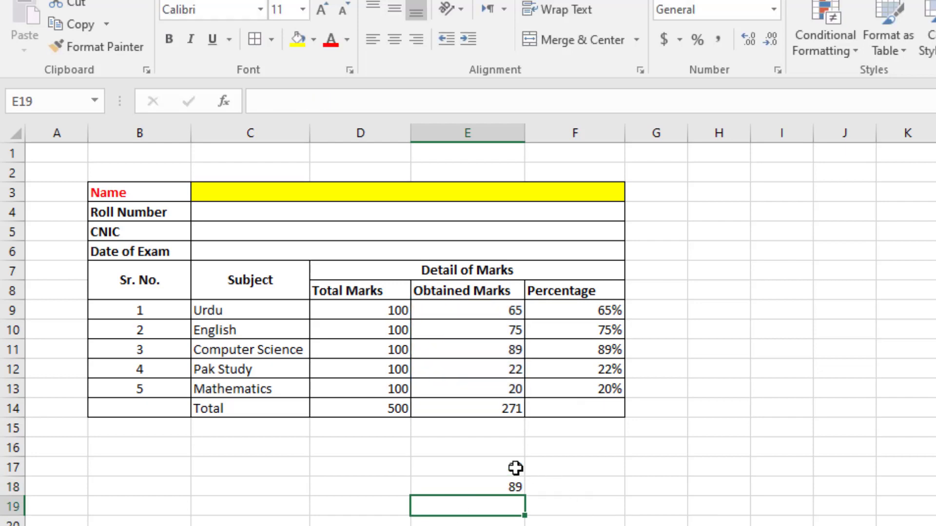
drag(512, 468, 512, 484)
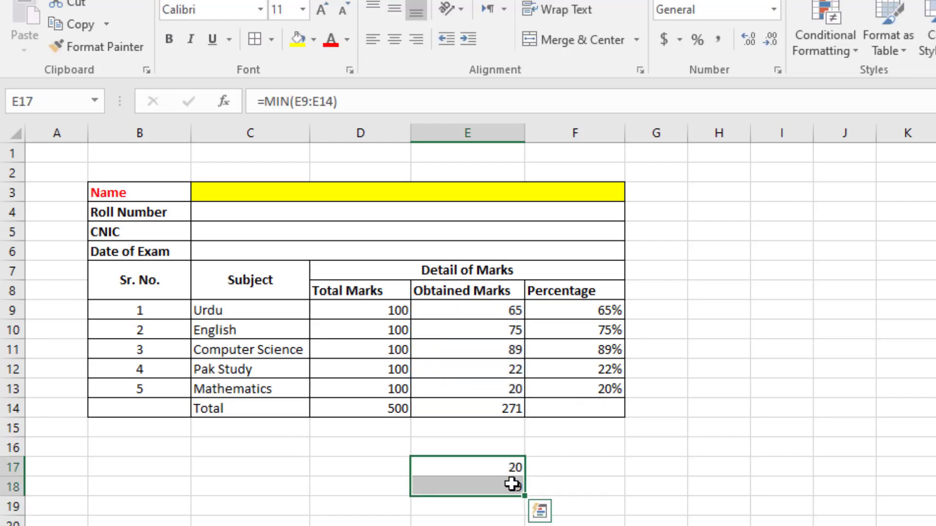
Label C22 'Temperature in Celcius:' with 36 in D22, autofitting column C
click(651, 438)
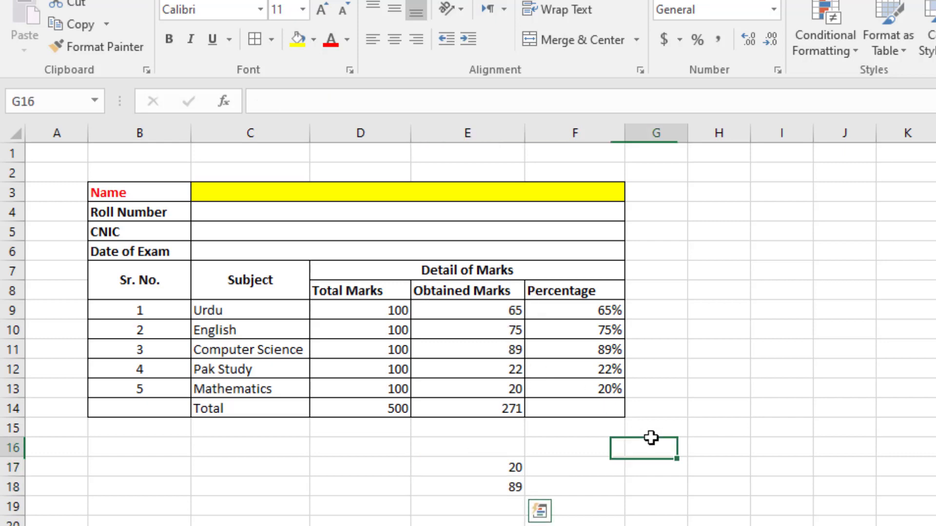
scroll(890, 481, down, 2)
scroll(890, 481, up, 2)
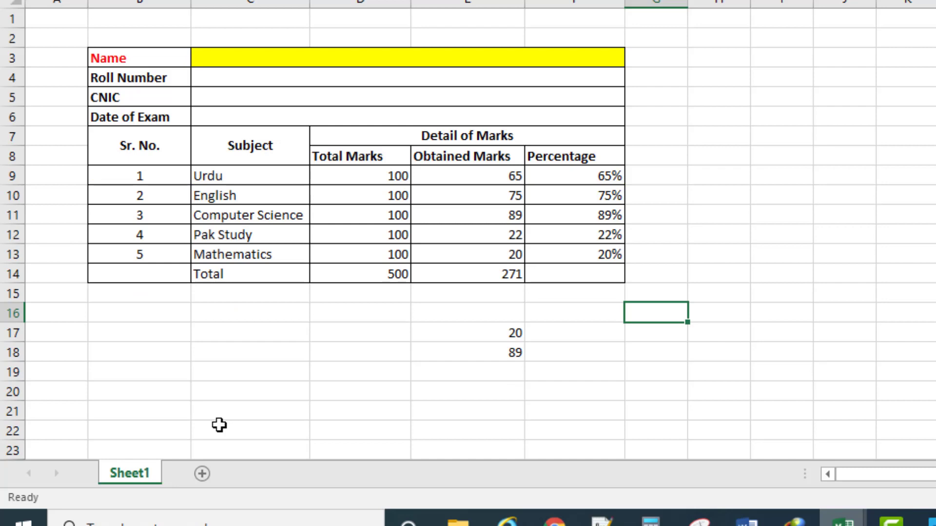
click(219, 425)
scroll(219, 425, down, 1)
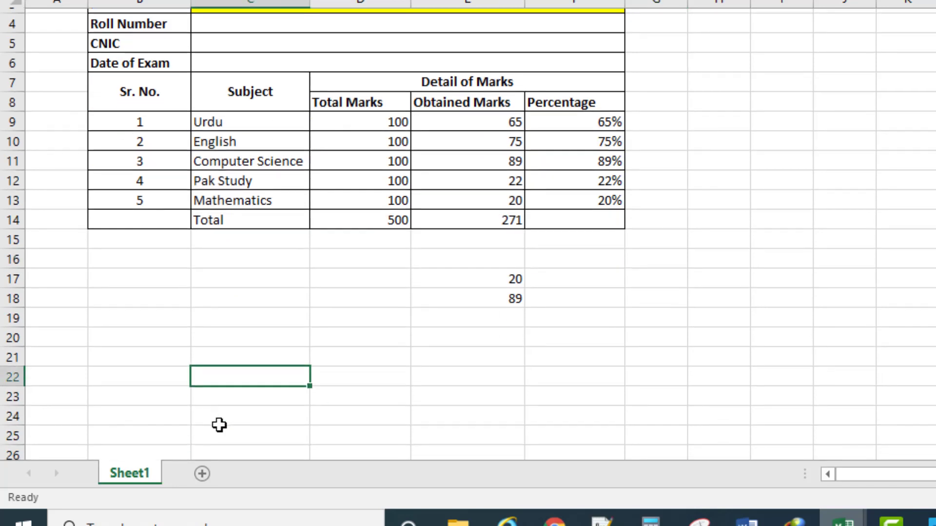
text(Tem)
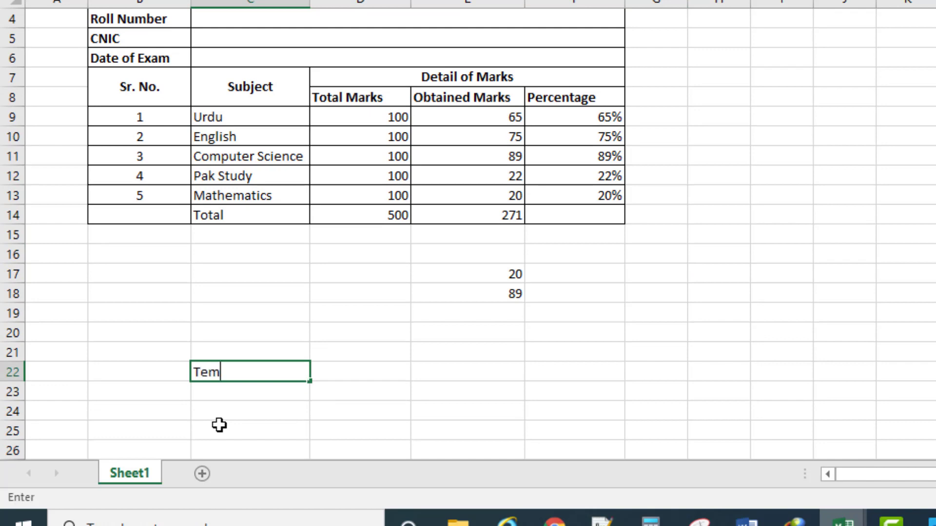
text(perature in)
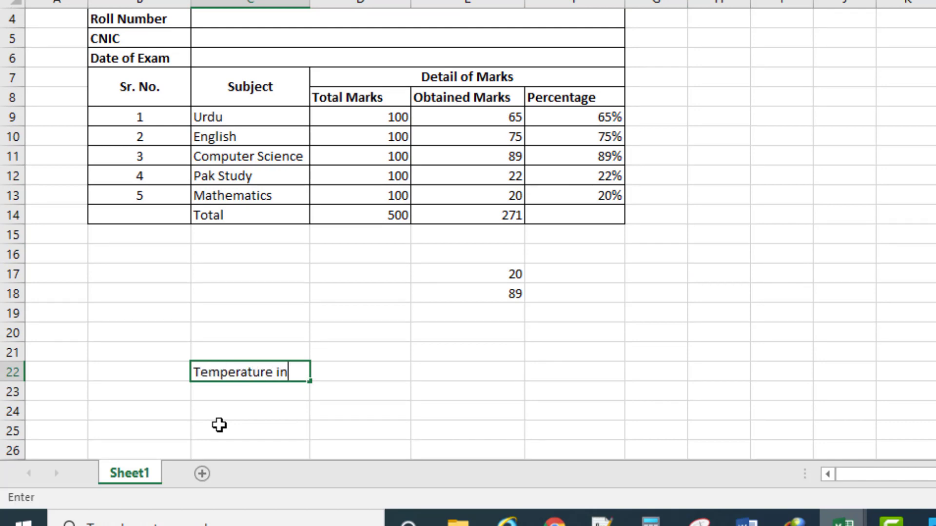
text( Celc)
text(isus)
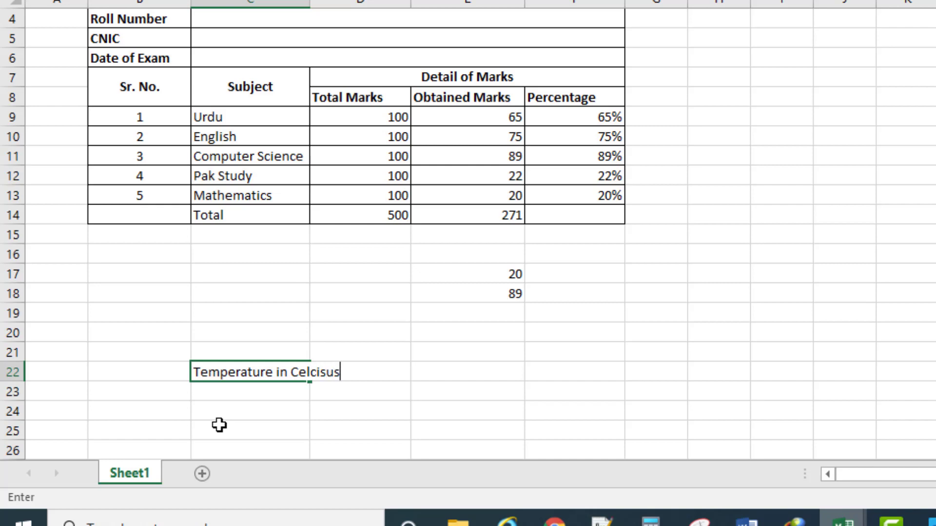
key(BackSpace)
key(BackSpace)
key(BackSpace)
key(BackSpace)
text(ius)
text(:)
key(Tab)
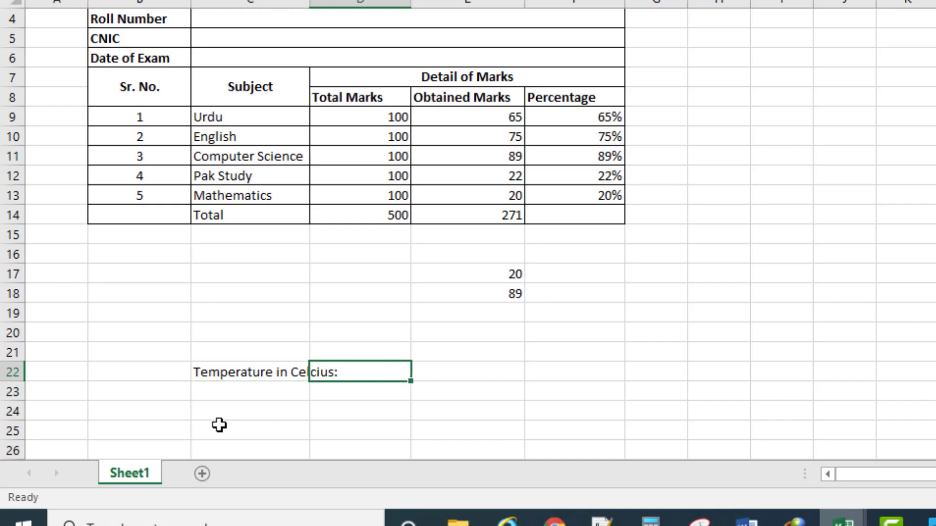
key(Right)
key(Left)
double_click(309, 3)
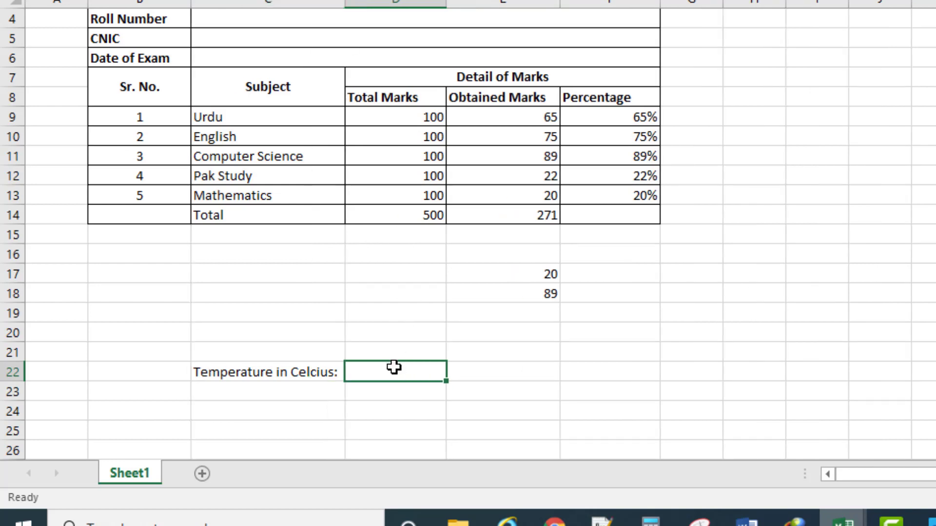
text(36)
key(Return)
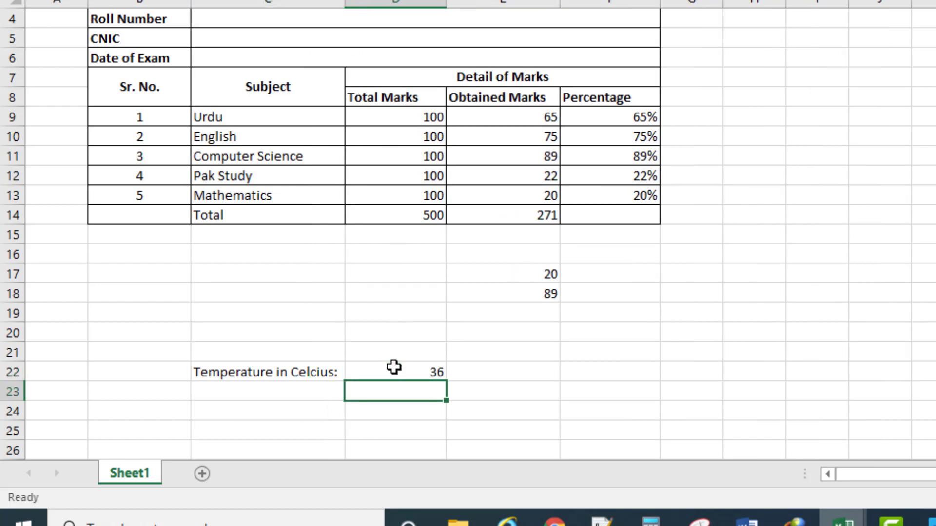
Add the 'Temperature in Fahrenheit:' label in C24 and refit column C
key(Down)
key(Left)
text(TR)
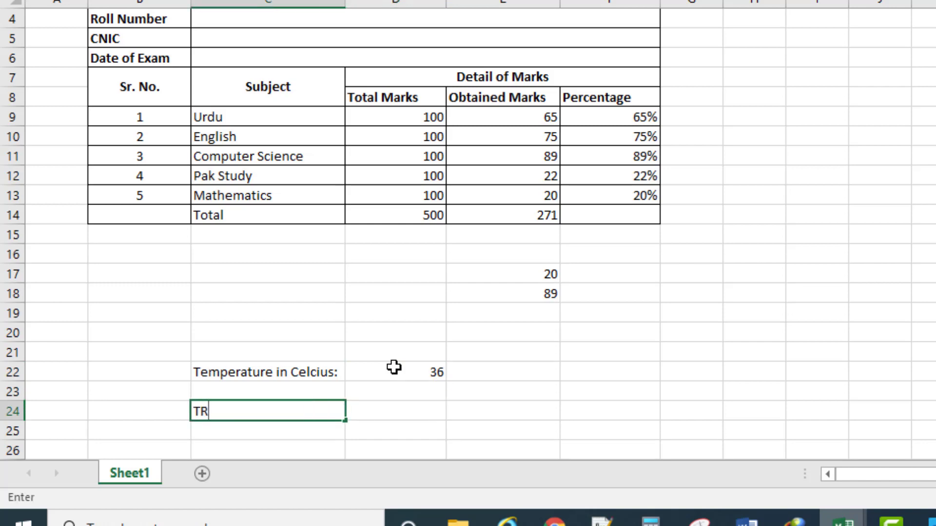
key(BackSpace)
text(emperatur)
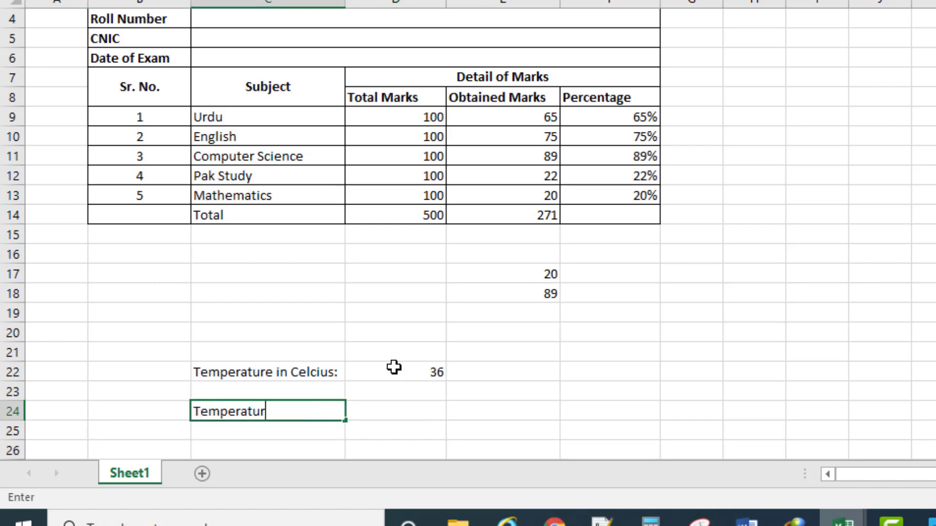
text(e)
text( in Fo)
text(o)
key(BackSpace)
key(BackSpace)
text(a)
text(hrenhe)
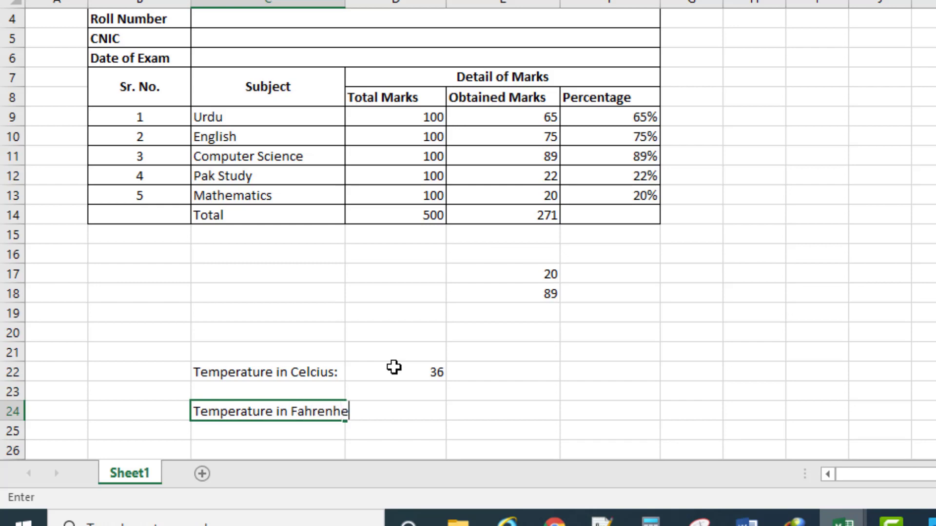
text(it:)
click(524, 445)
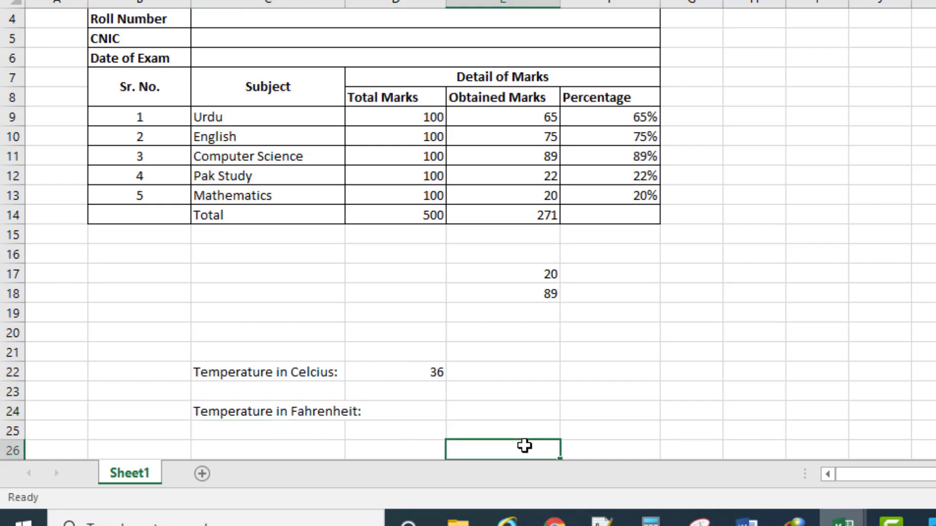
double_click(345, 4)
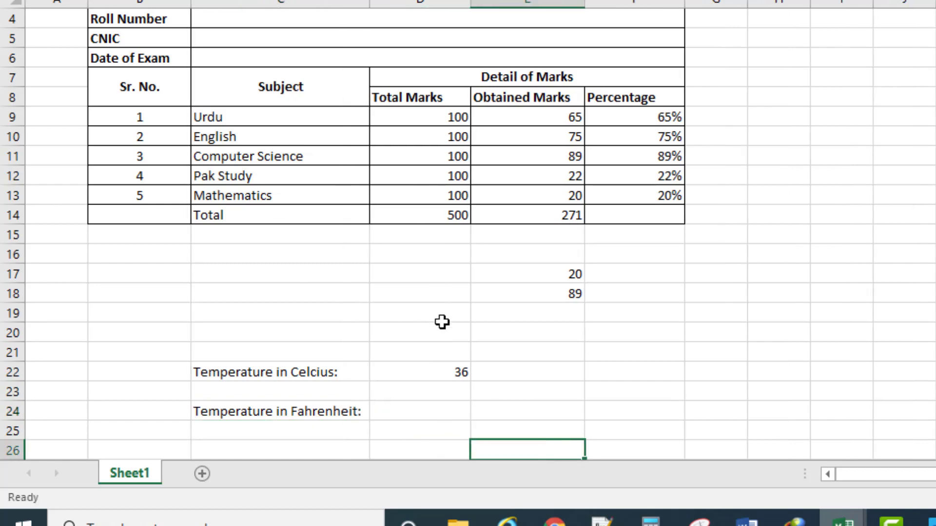
click(429, 411)
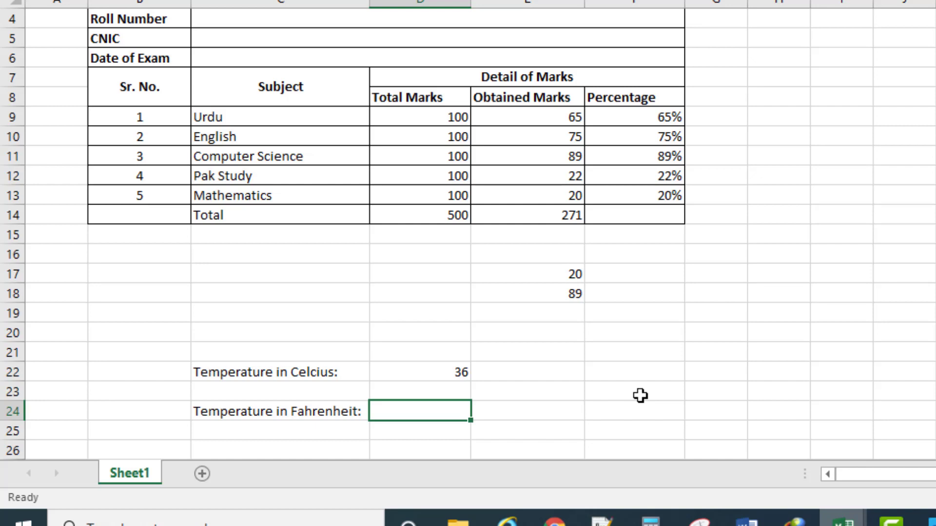
Enter =9/5*D22+32 in D24 to convert the Celsius value to Fahrenheit
text(=)
text(9/)
text(5)
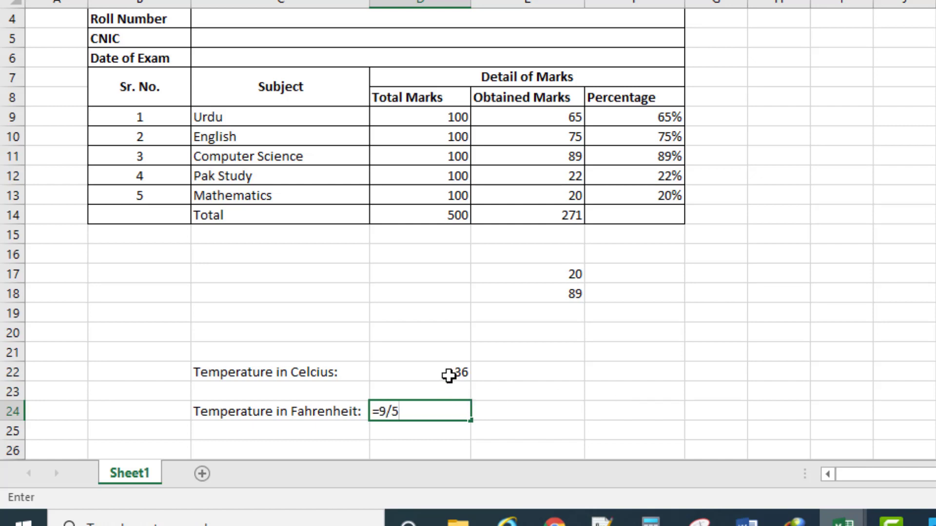
text(*)
text(D22)
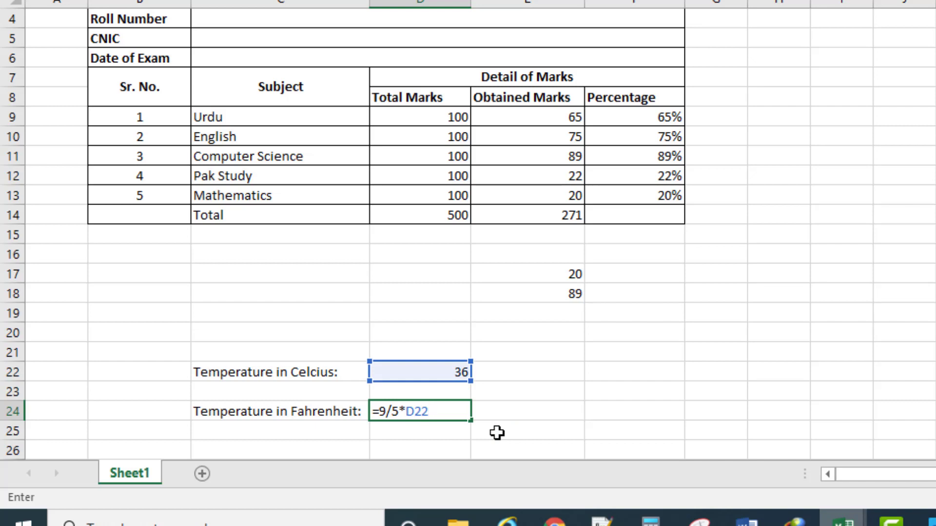
text(+32)
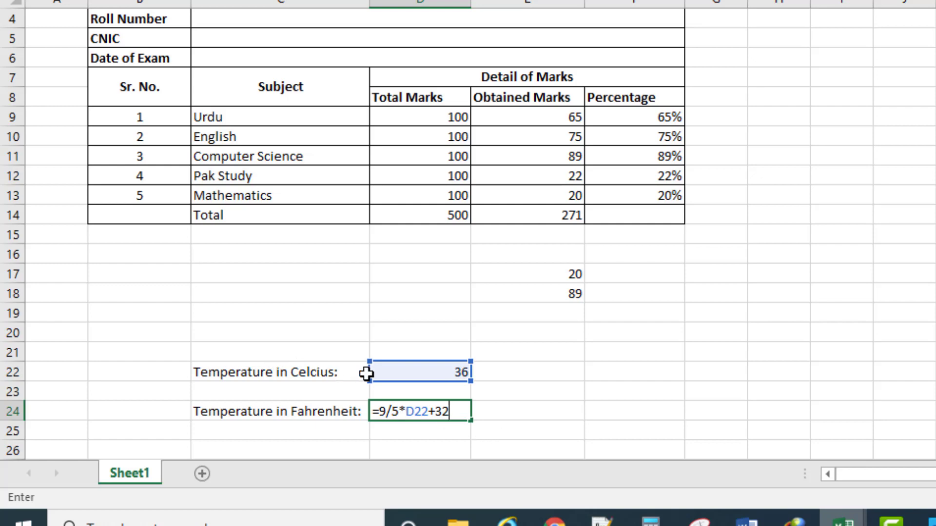
key(Return)
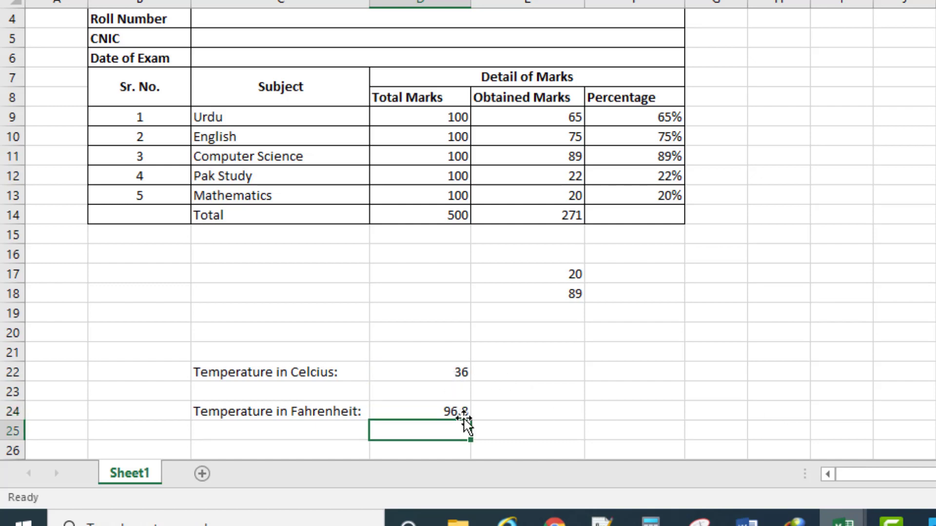
Change the Celsius value in D22 to 37, giving 98.6 Fahrenheit
click(453, 378)
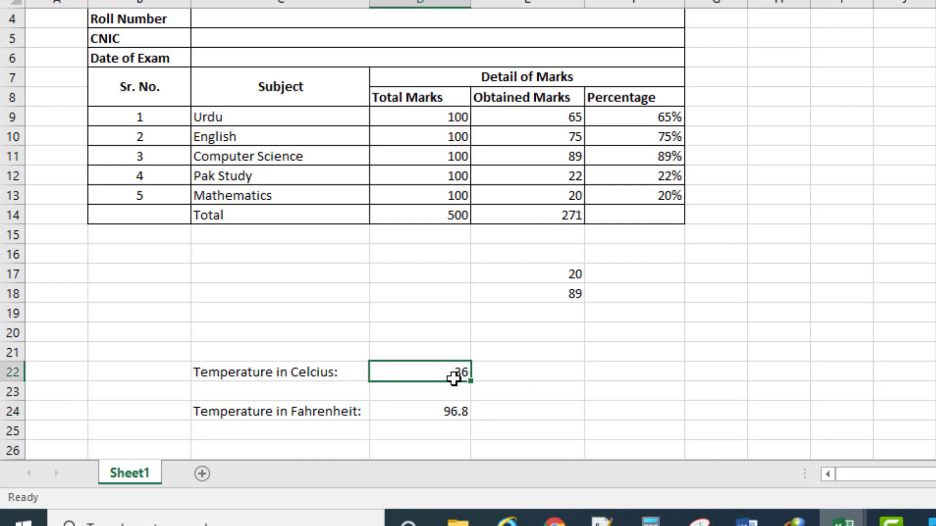
text(37)
key(Return)
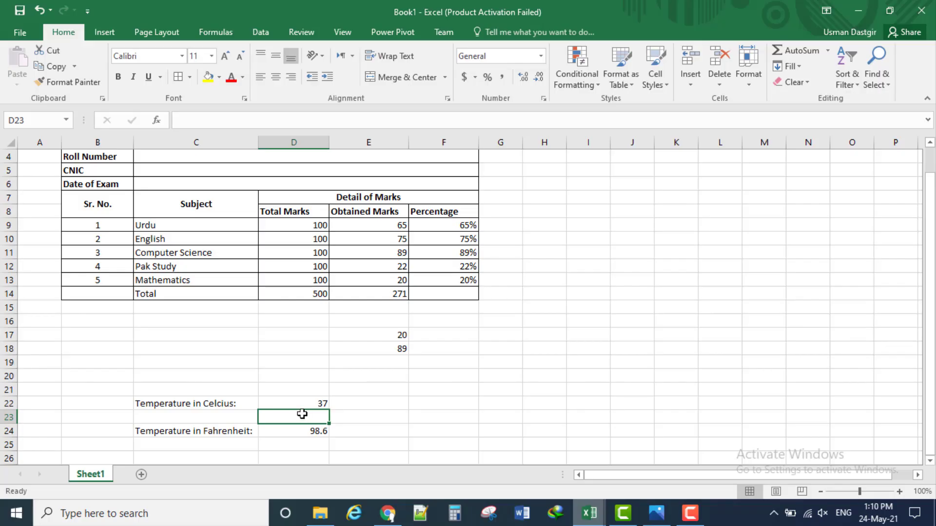
Renumber the Sr. No. cells: 5 in B9, 1 in B11 and 3 in B13
click(410, 411)
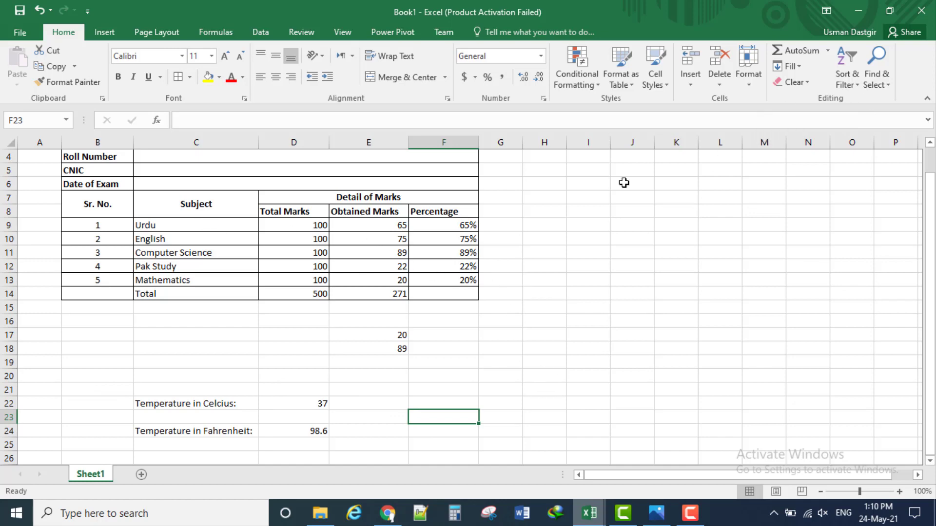
click(856, 84)
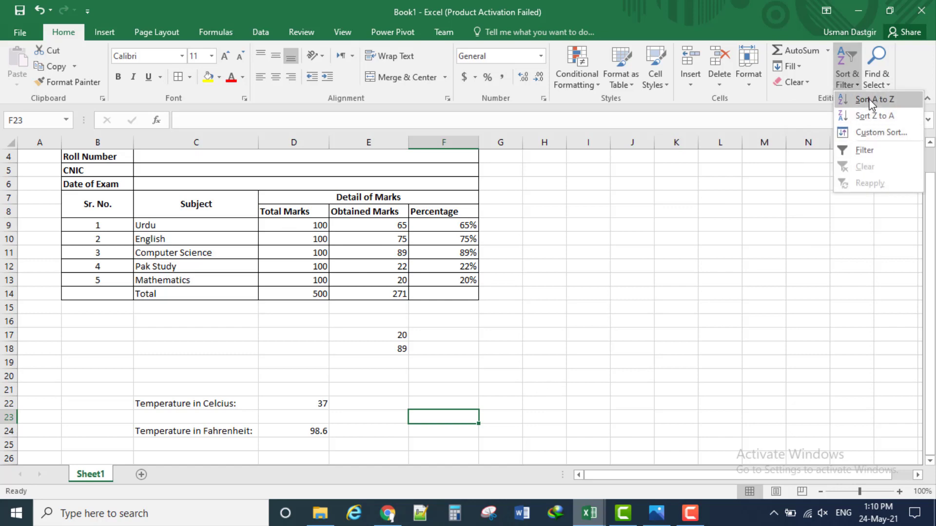
click(480, 291)
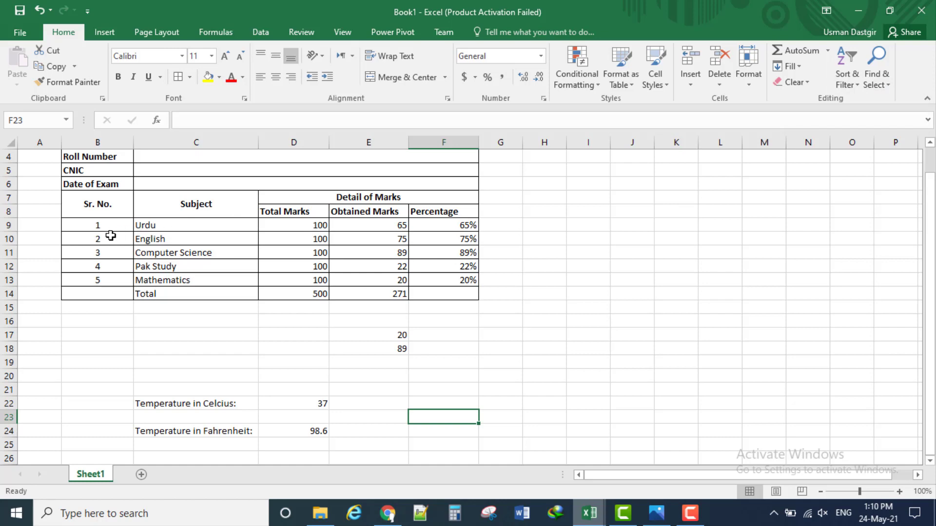
click(110, 228)
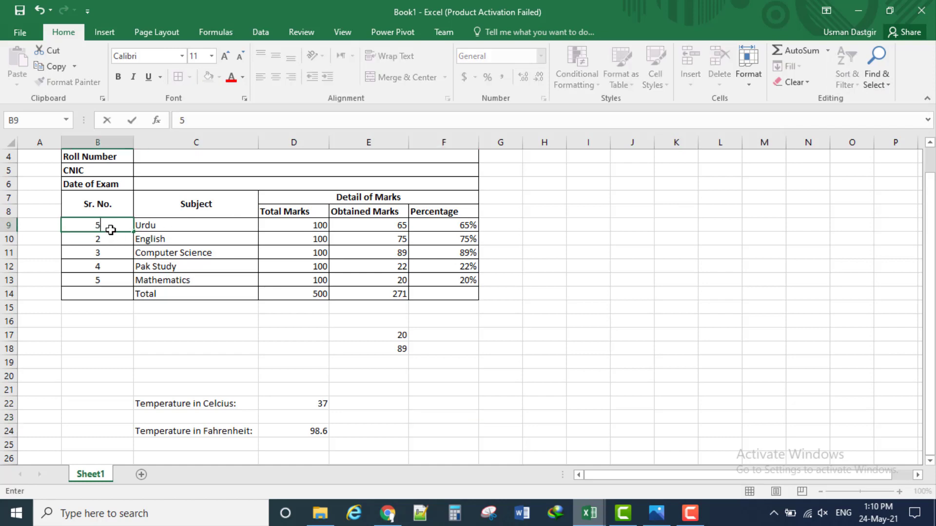
text(5)
click(107, 252)
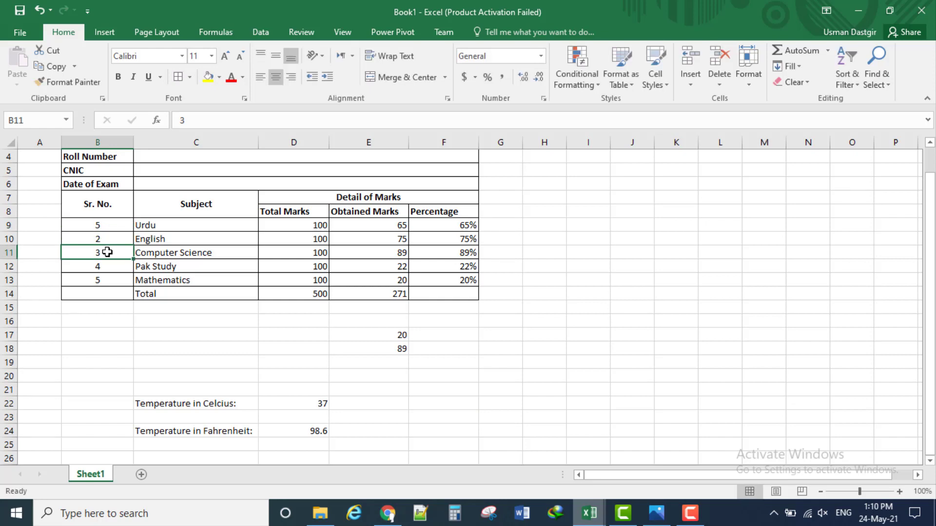
text(1)
click(135, 265)
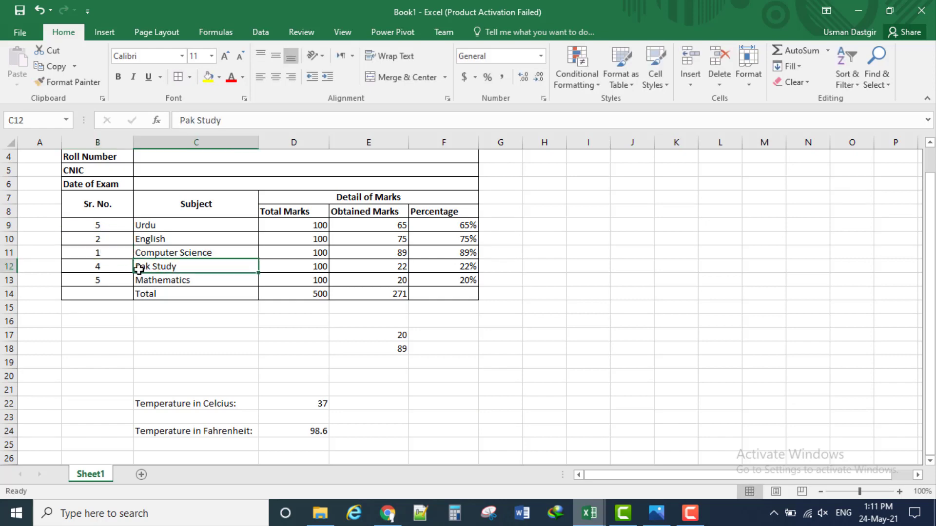
click(109, 281)
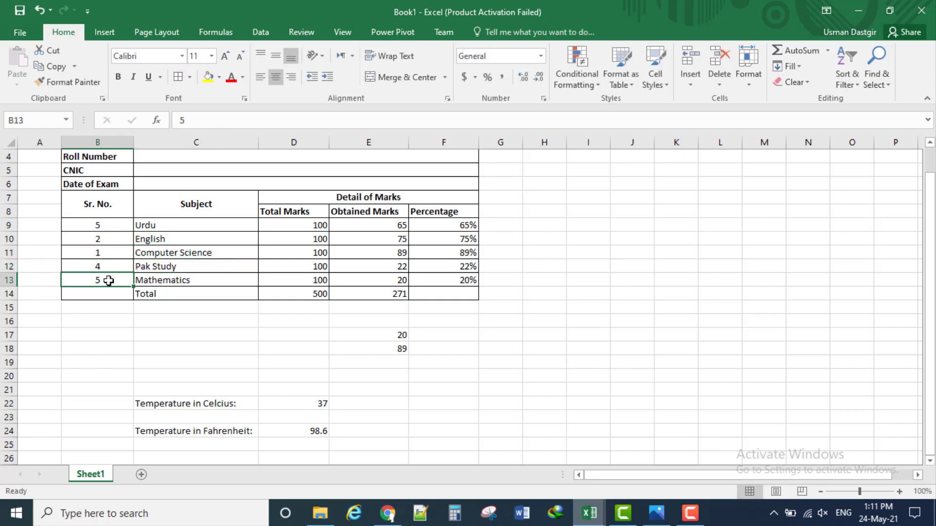
text(3)
click(171, 279)
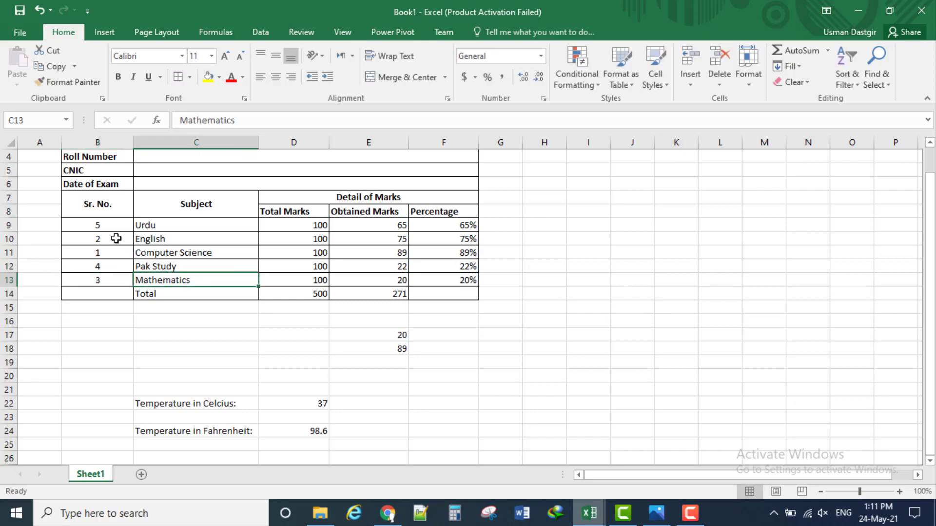
Sort the five subject rows by Sr. No., smallest to largest
drag(102, 225, 430, 275)
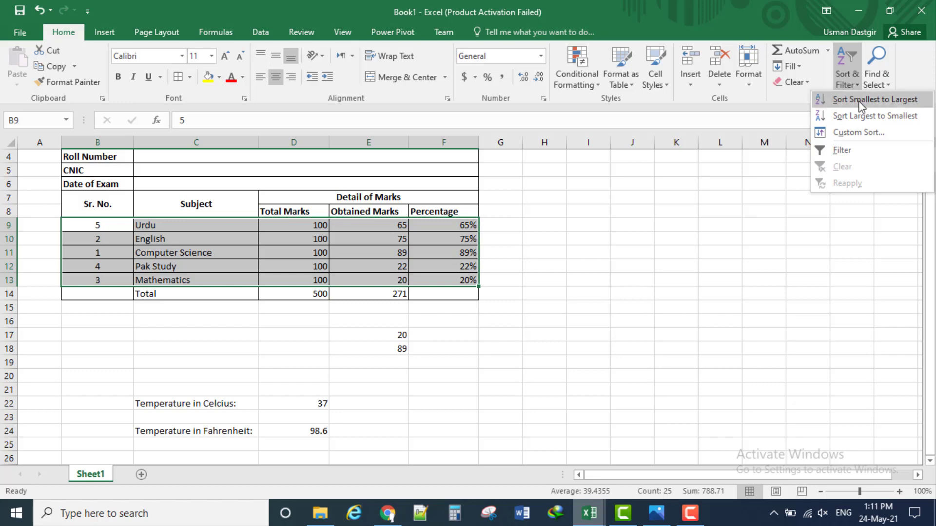
click(859, 99)
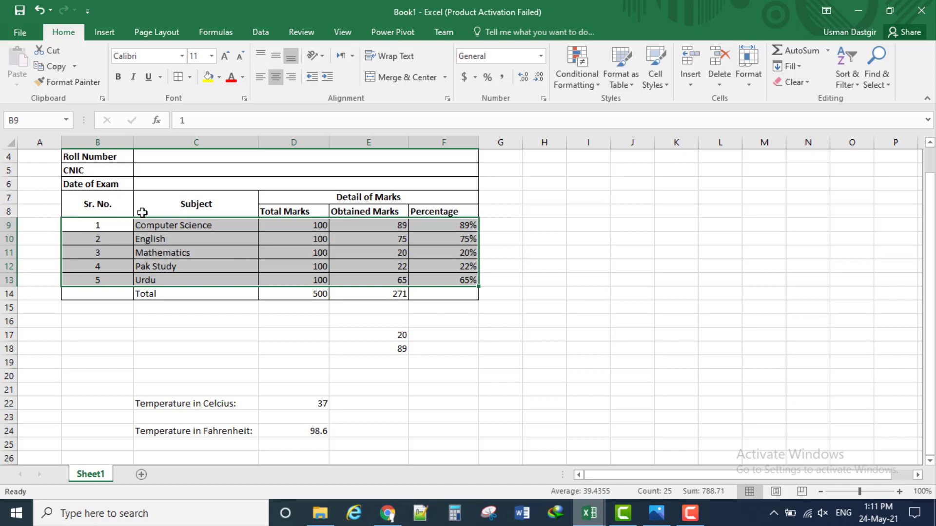
click(601, 307)
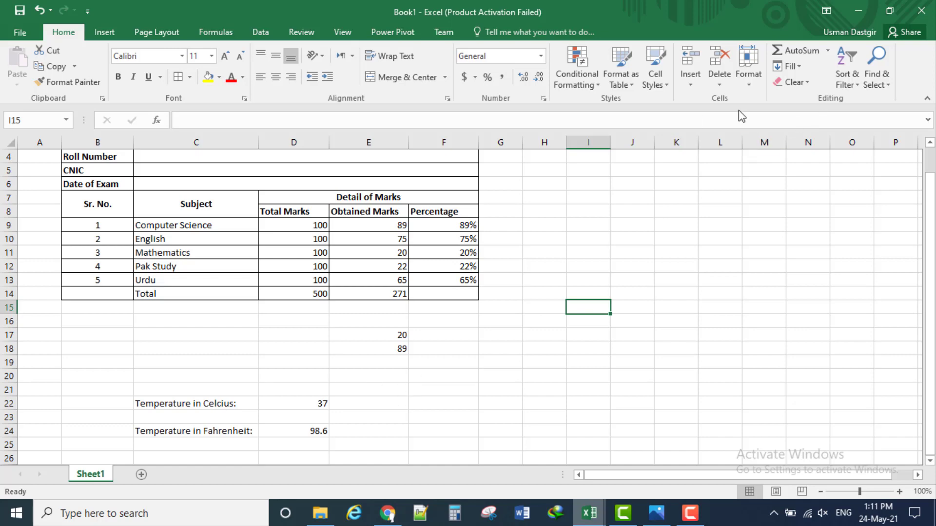
click(485, 363)
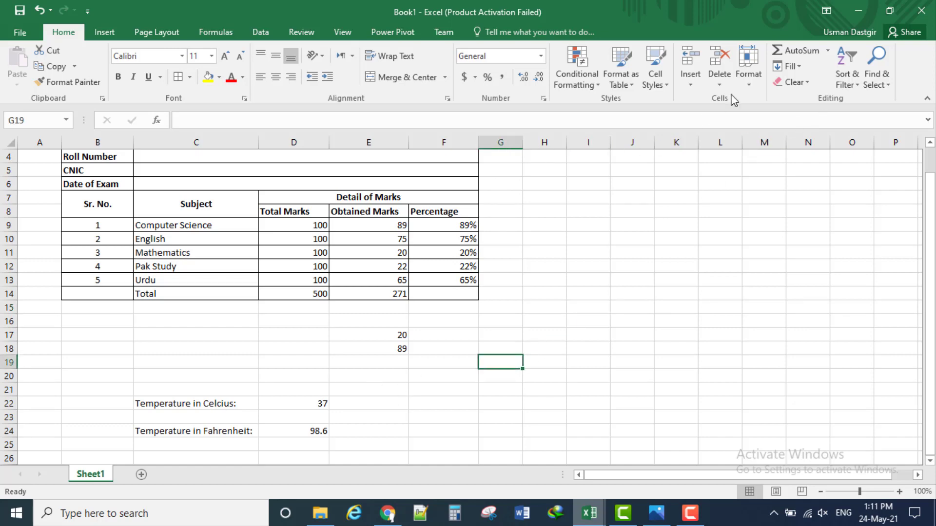
click(827, 50)
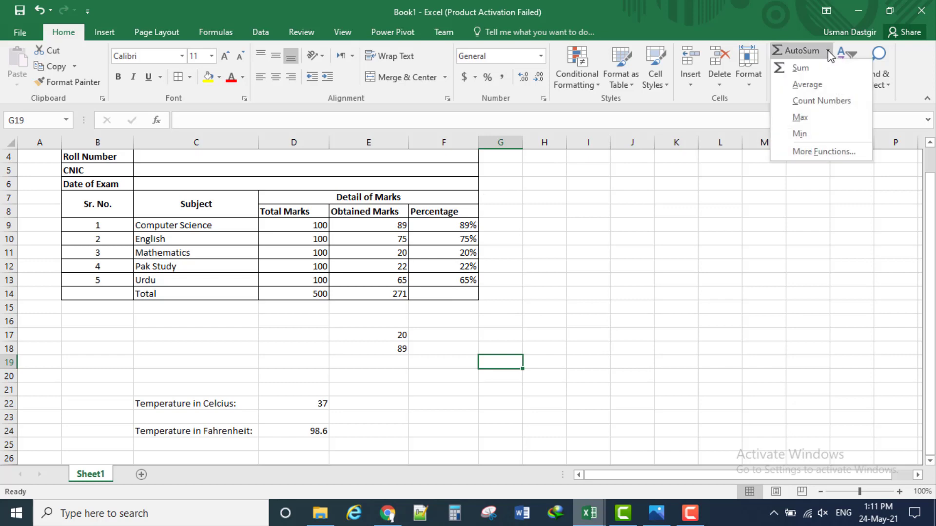
click(817, 150)
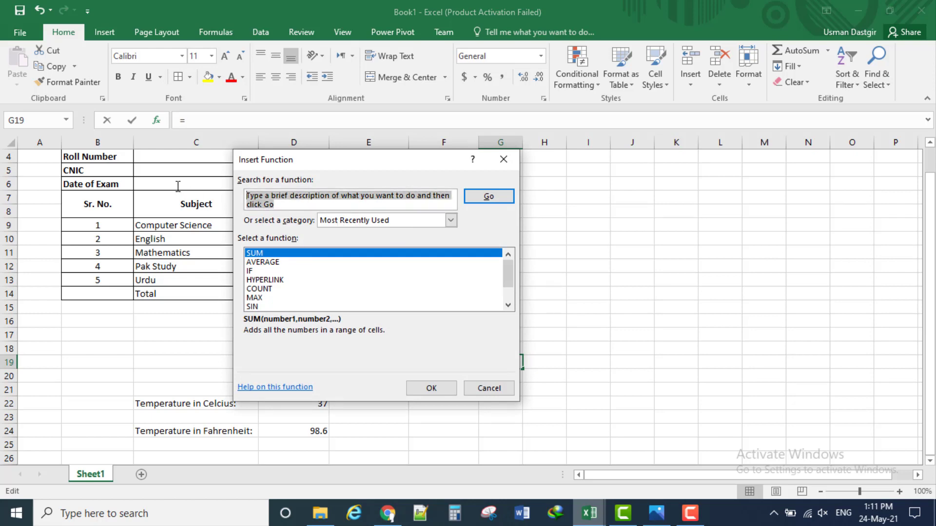
click(451, 220)
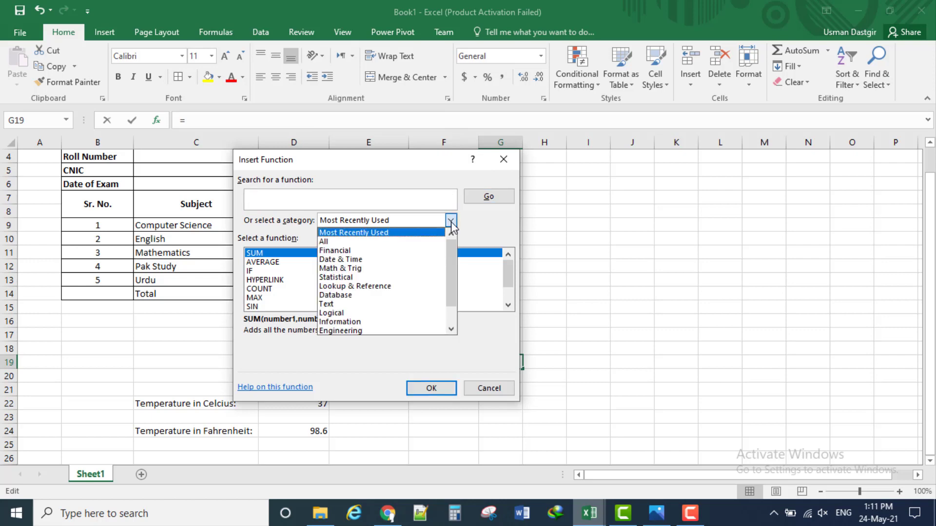
click(395, 242)
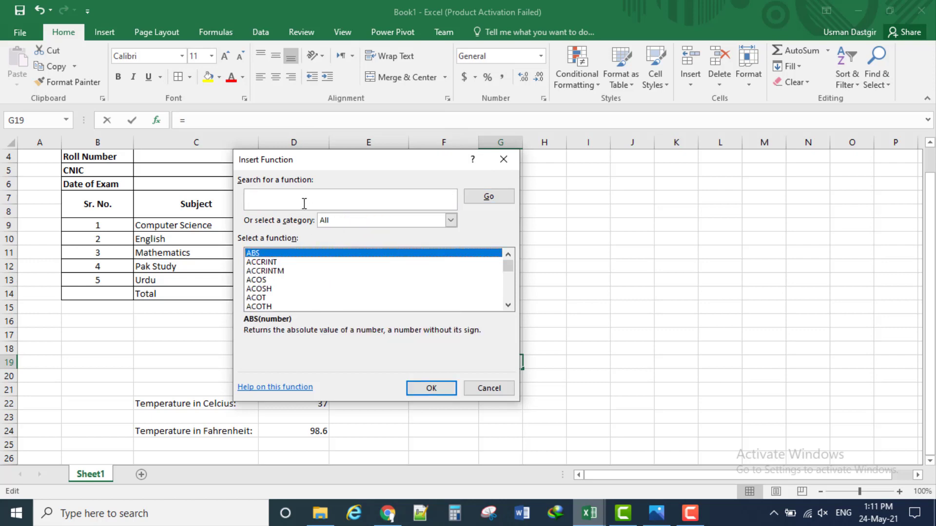
click(304, 203)
text(sum)
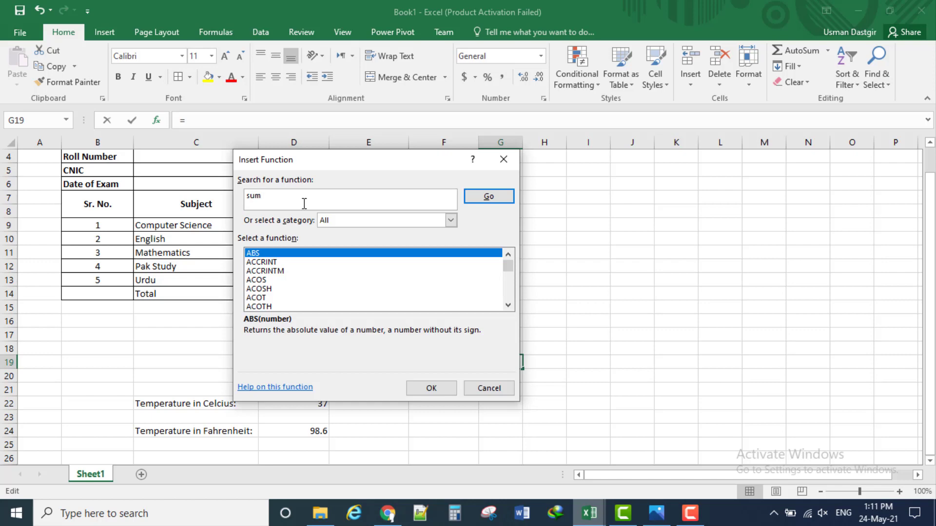
click(487, 195)
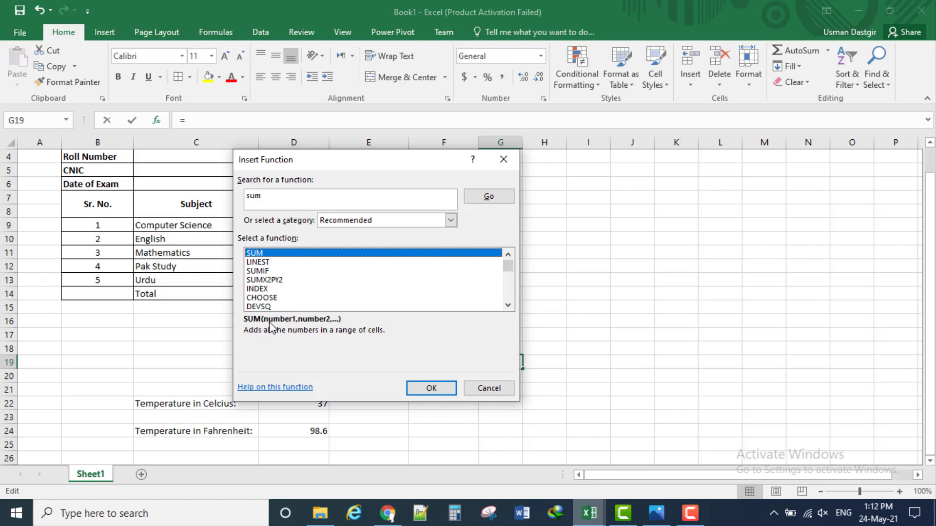
click(281, 199)
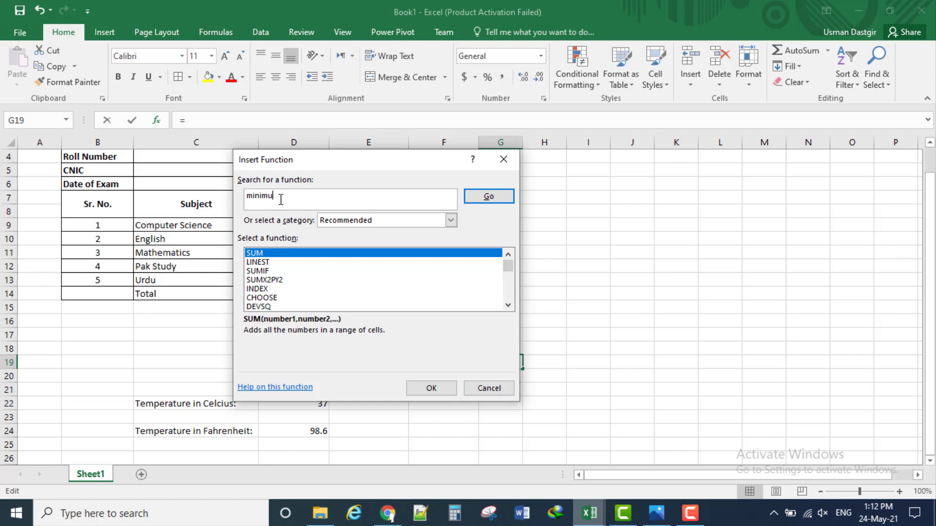
click(475, 200)
click(294, 265)
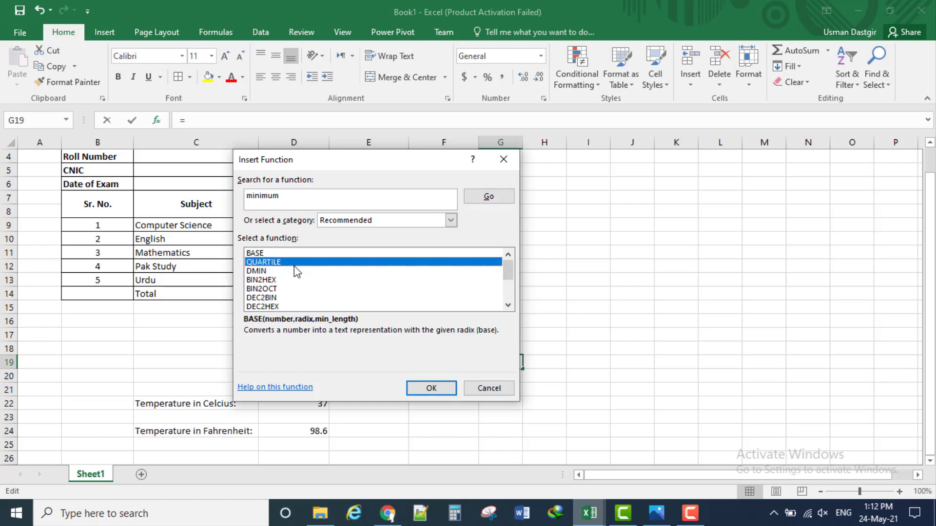
key(Down)
key(Down)
key(Down)
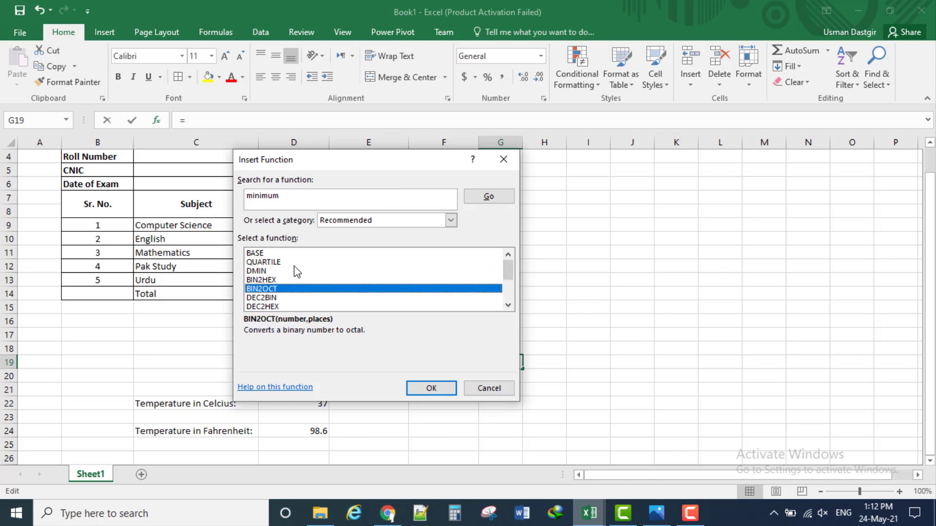
key(Down)
key(Down)
key(Down)
key(Down)
key(Down)
key(Down)
key(Down)
key(Down)
key(Down)
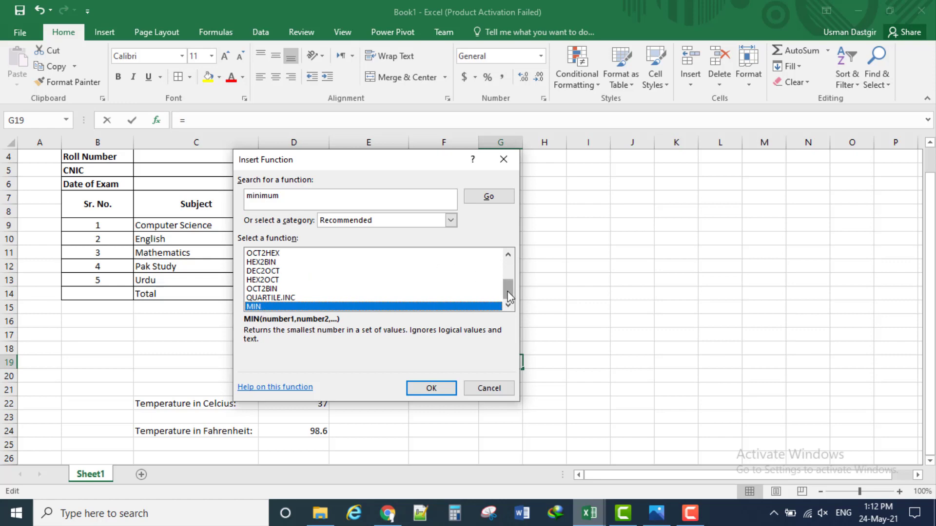
drag(508, 295, 512, 258)
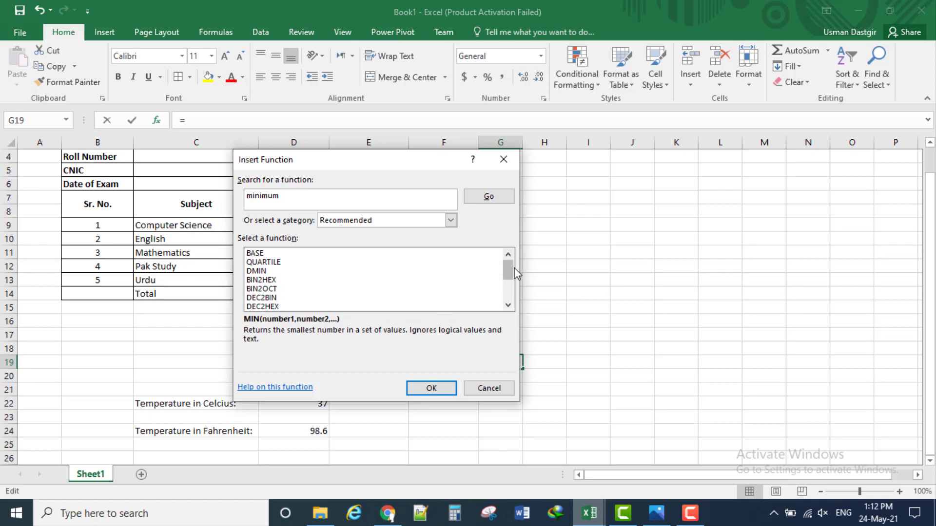
drag(508, 271, 508, 292)
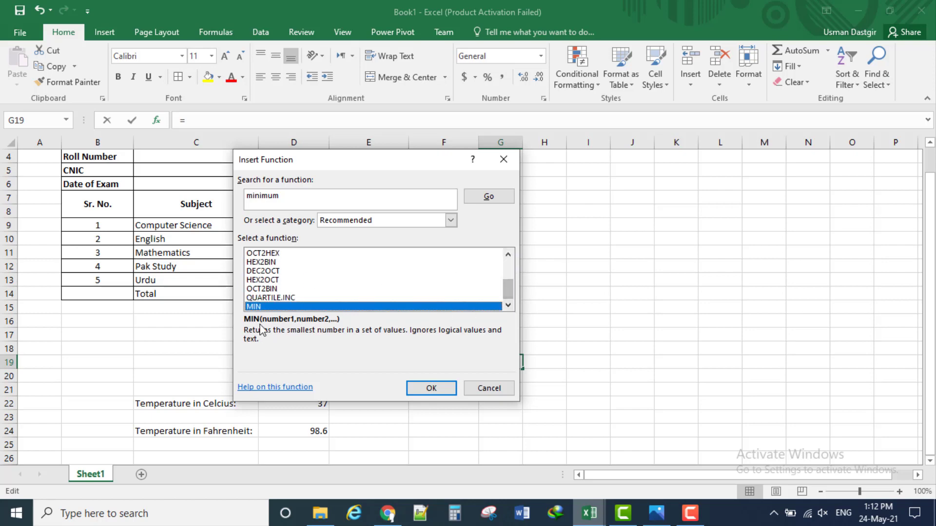
Search 'word' from the Start menu, launch Word 2016 and create a blank document
click(507, 390)
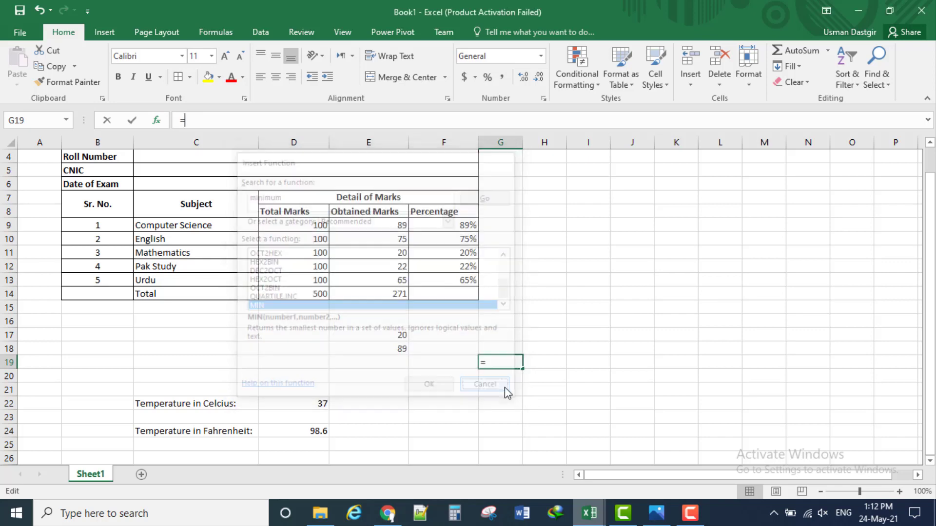
click(507, 390)
key(super)
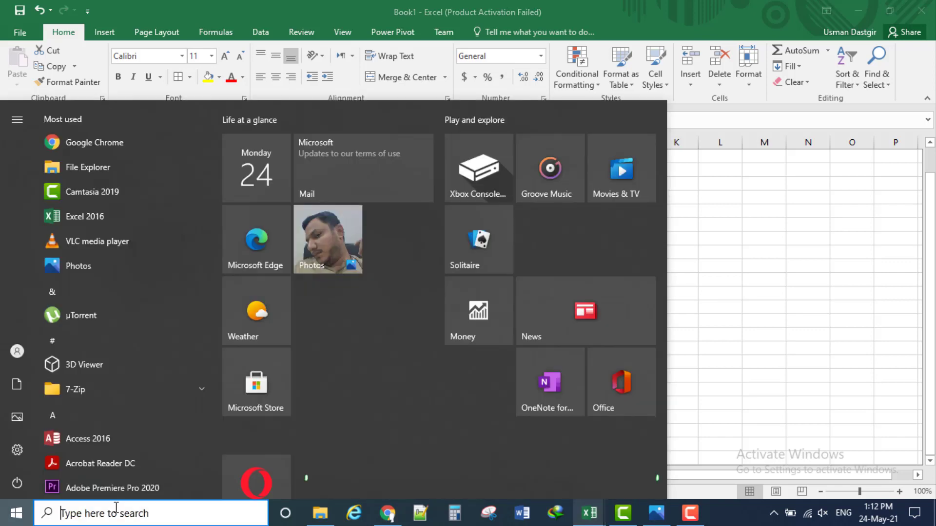
click(116, 513)
text(word)
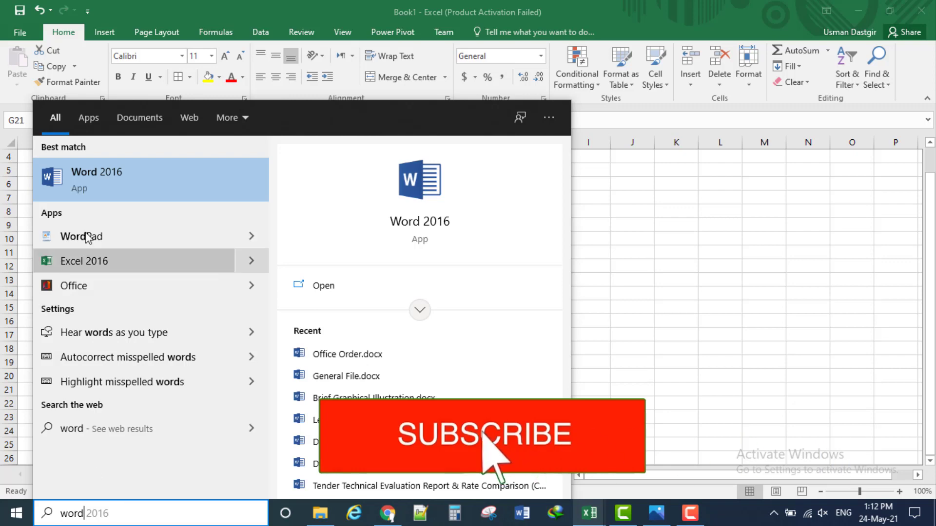
click(114, 191)
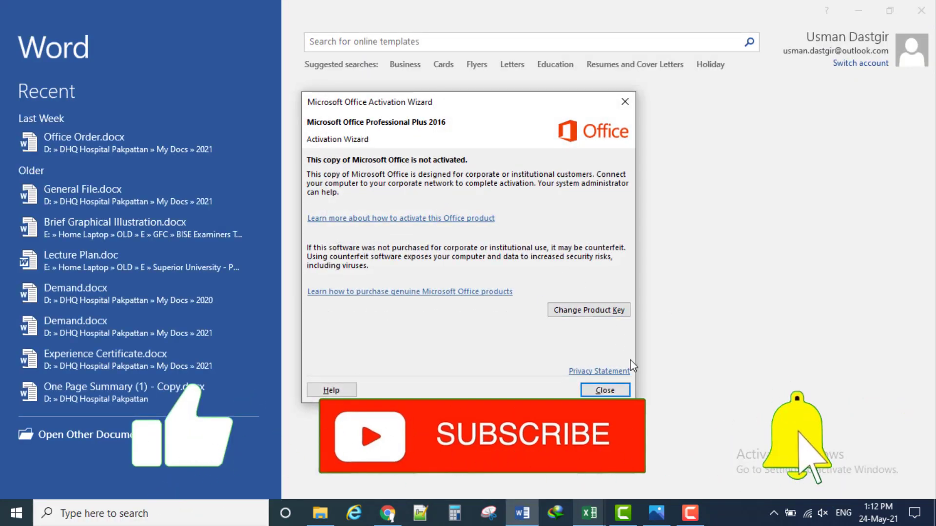
click(619, 390)
click(379, 168)
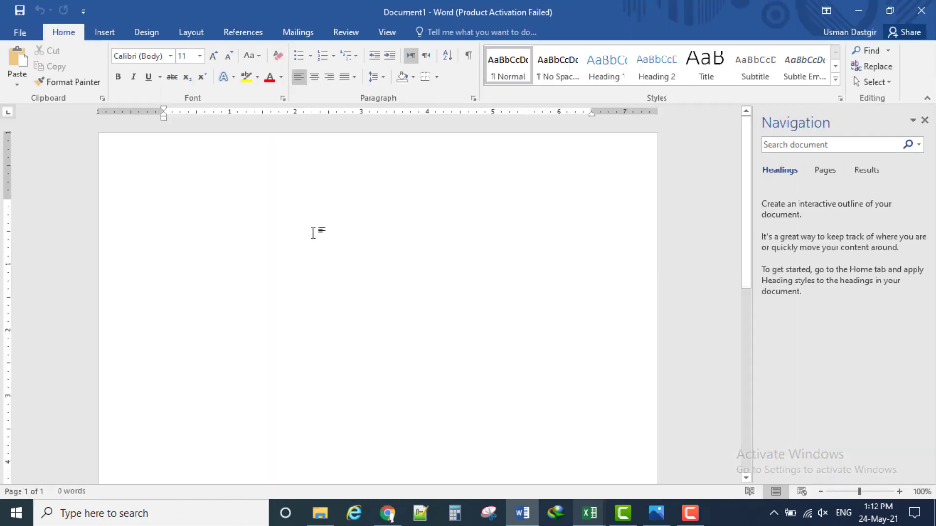
Type four sample lines: Jlksdjflsdfs, Sdfsdfs, sdfsdfs and sdfsfsfdsf
text(Jlksdjflsdfs)
key(Return)
text(Sdfs)
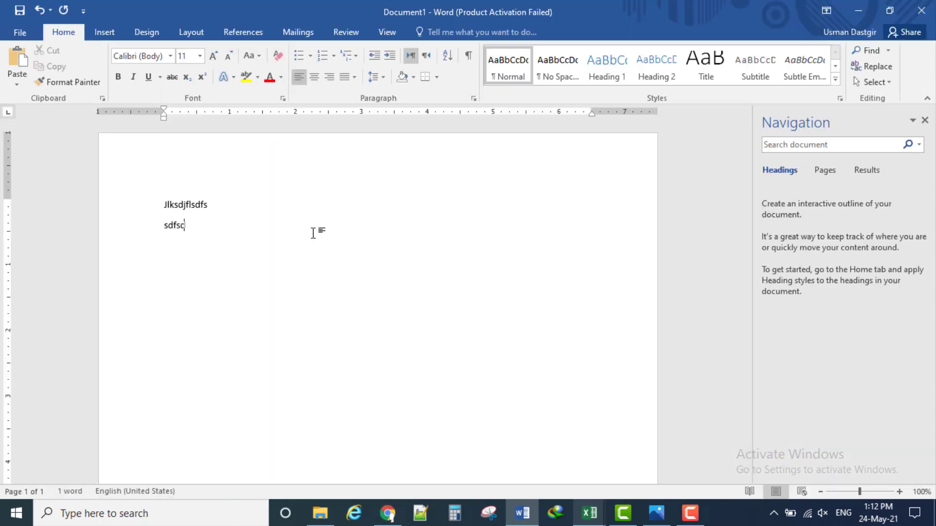
text(dfs)
key(Return)
key(Return)
text(sdfsdfs)
key(Return)
key(Return)
key(Return)
text(sdfs)
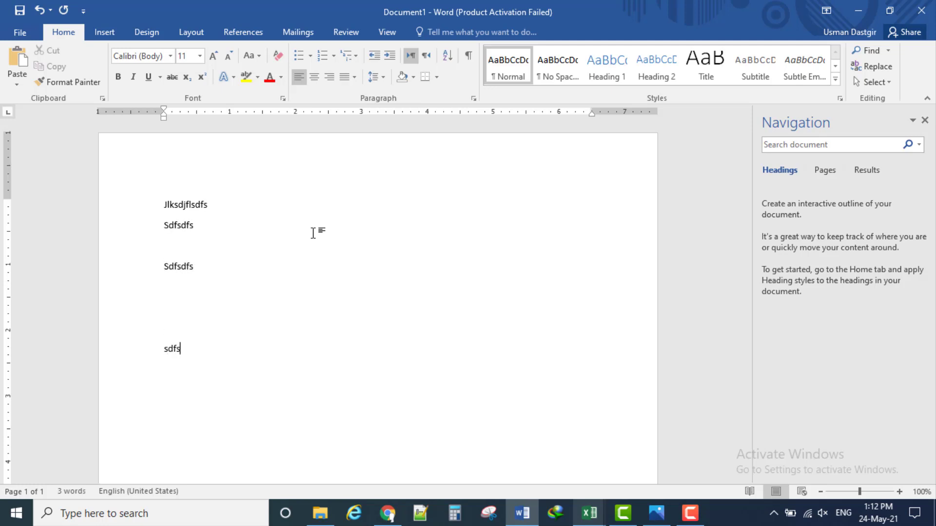
text(fsfdsf)
key(Return)
key(Return)
key(Return)
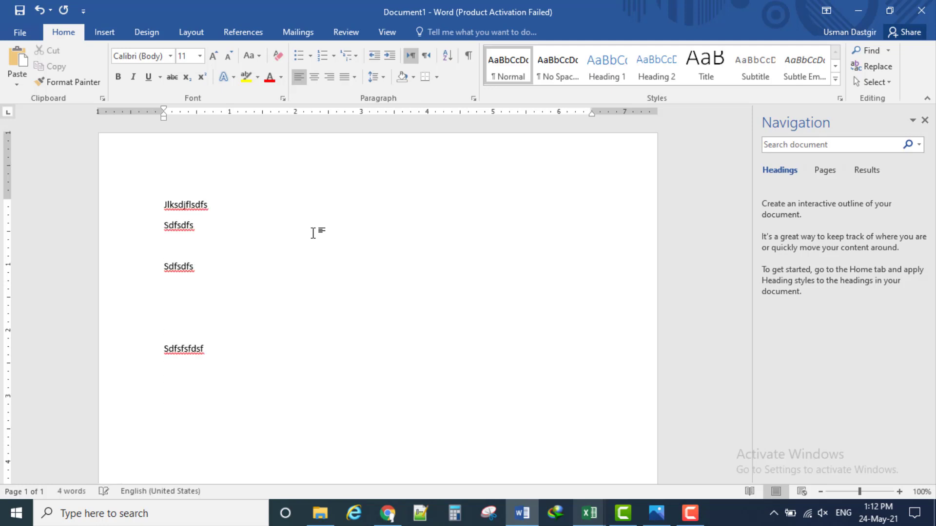
Format the first line as 20 pt bold, underlined, italic red text
triple_click(167, 203)
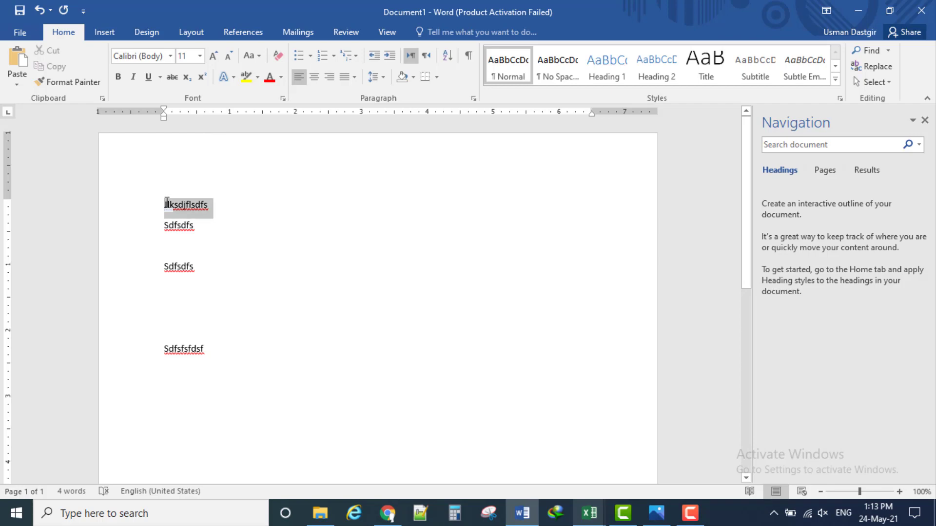
click(200, 56)
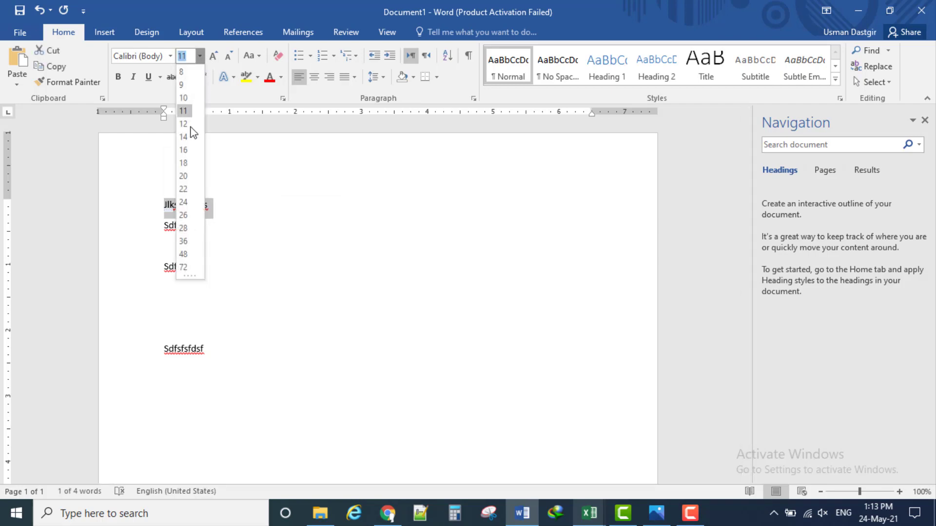
click(186, 176)
click(118, 77)
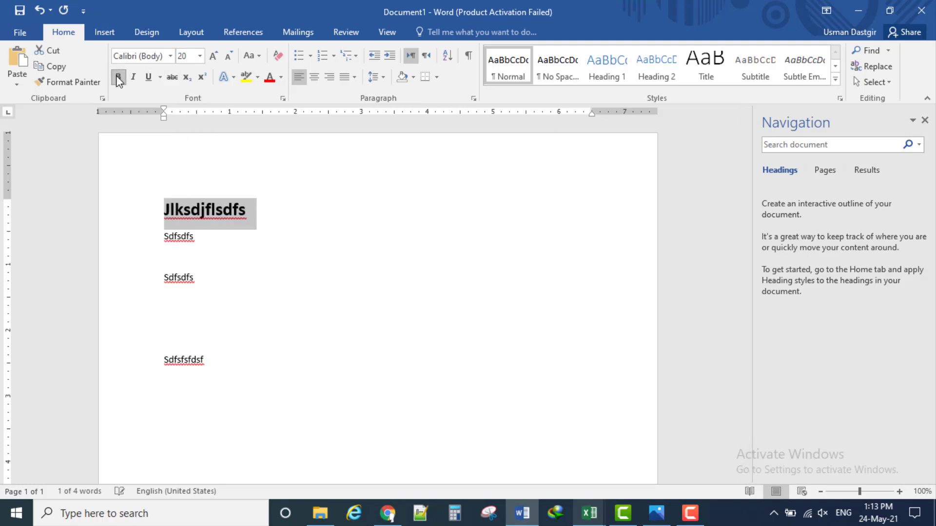
click(147, 78)
click(133, 81)
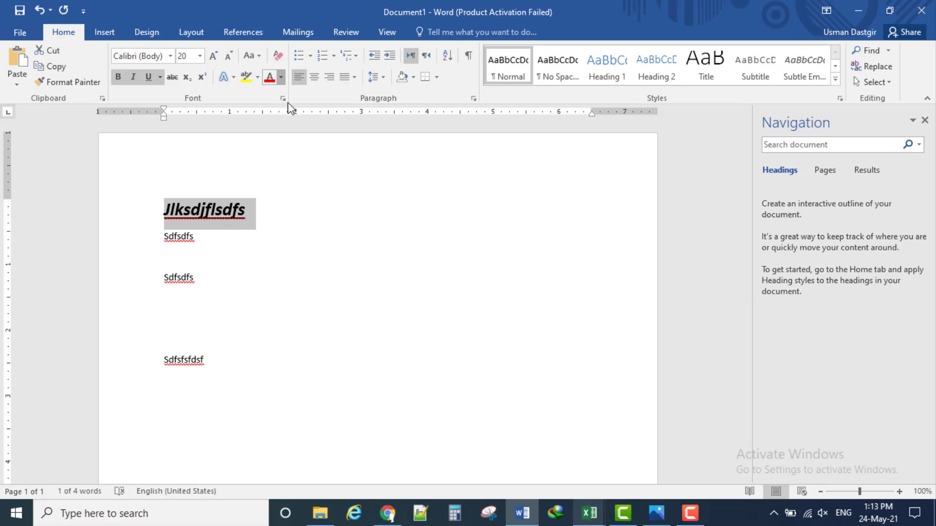
click(281, 77)
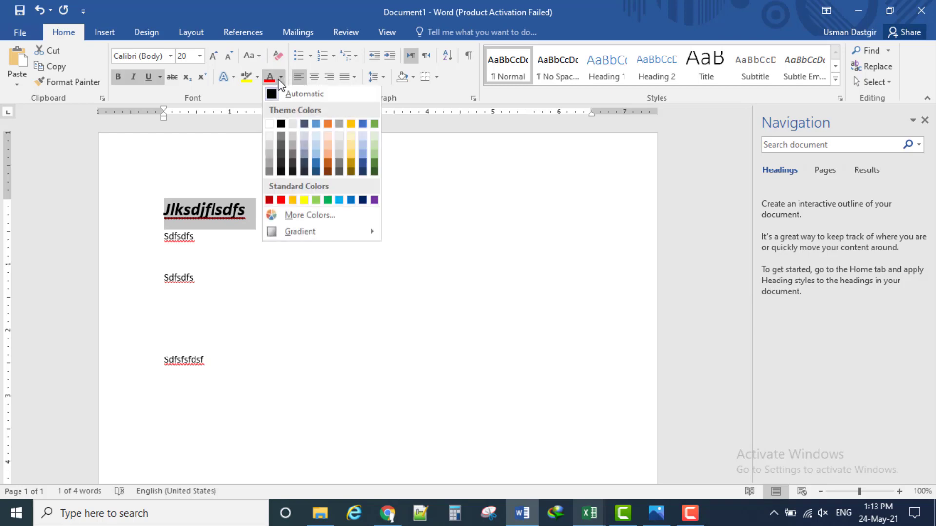
click(281, 201)
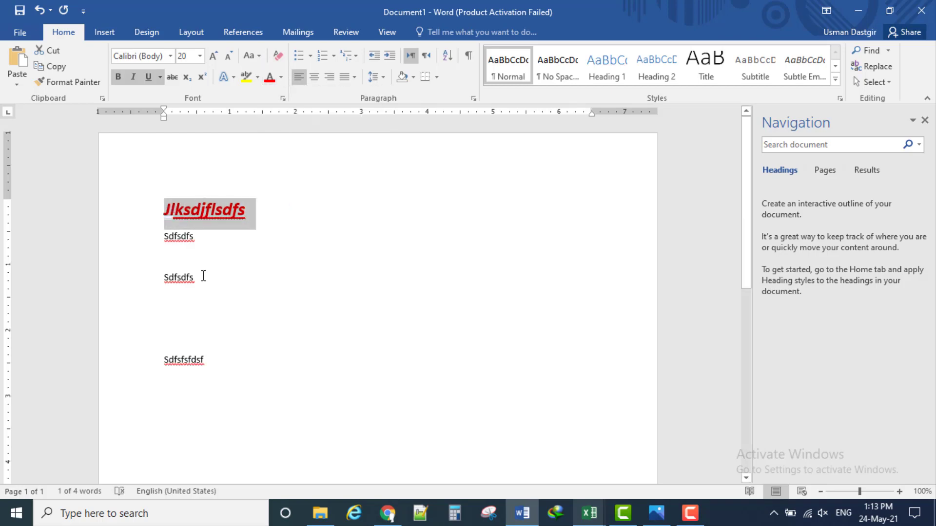
click(256, 199)
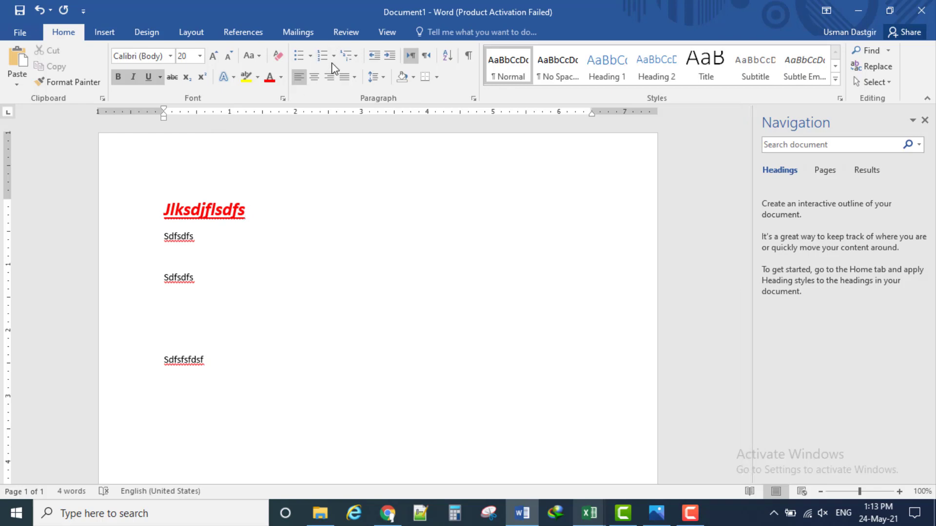
Type a bulleted list of Cricket, Hockey, Luddo and Cycling
click(261, 397)
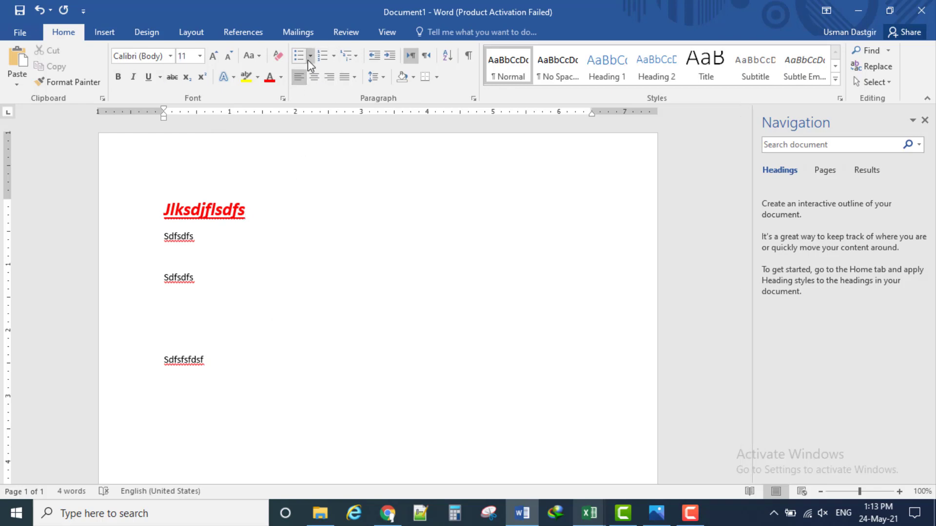
click(299, 57)
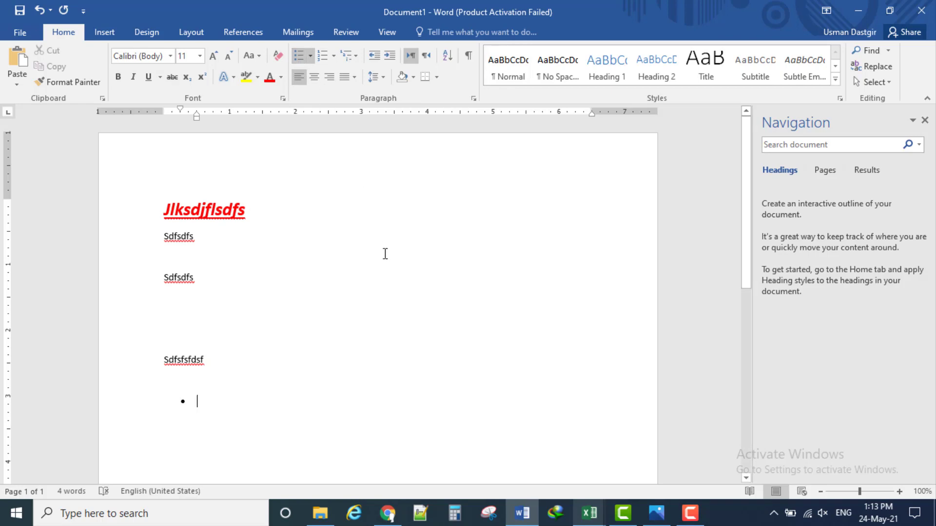
text(Cricket)
key(Return)
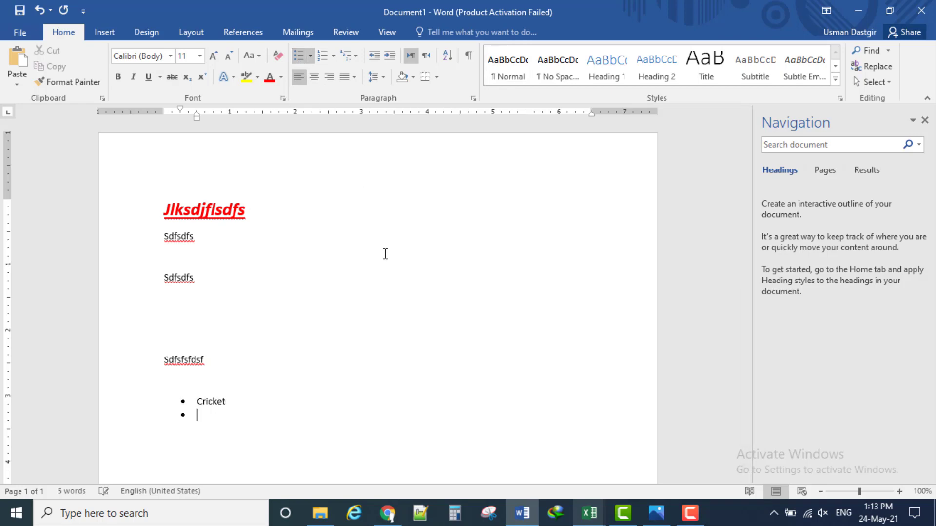
text(Hockey L)
text(udo)
key(Return)
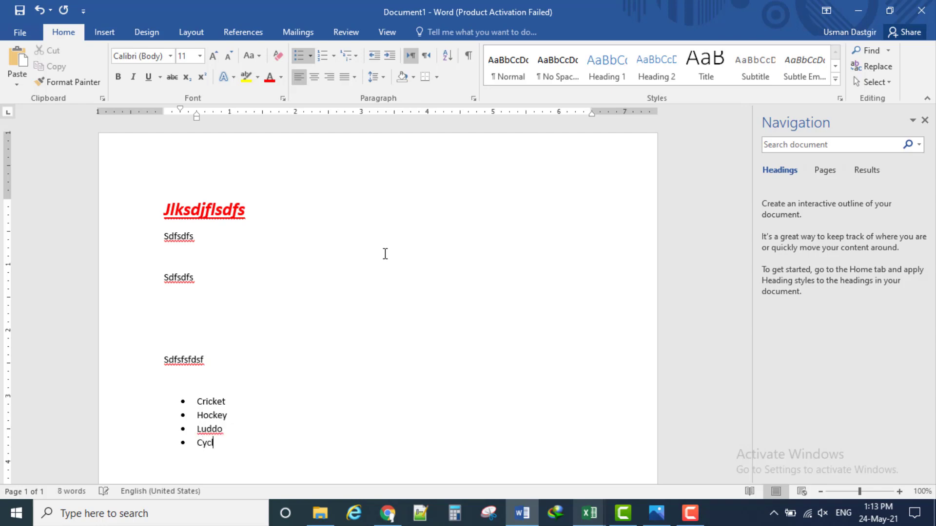
text(ing)
Convert the four list items to 1. 2. 3. numbering
drag(227, 447, 194, 400)
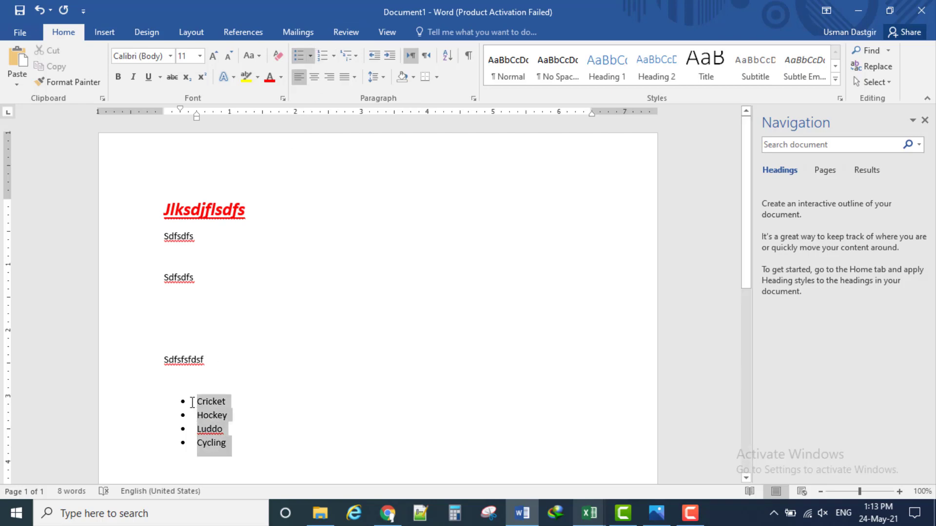
click(323, 57)
click(334, 57)
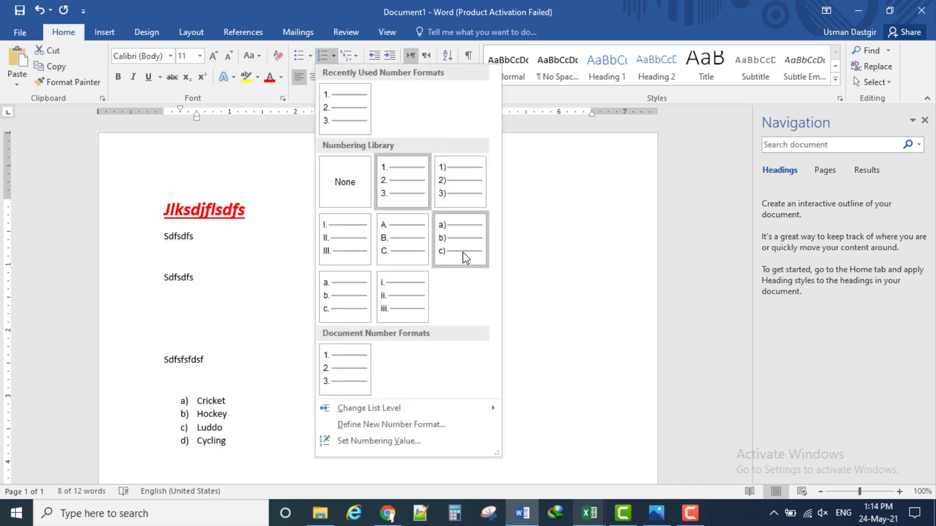
click(527, 358)
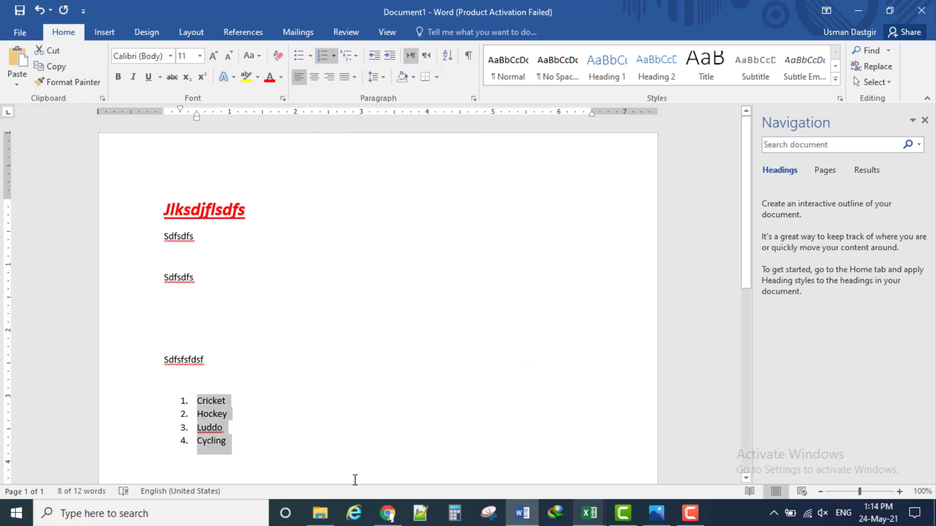
click(253, 345)
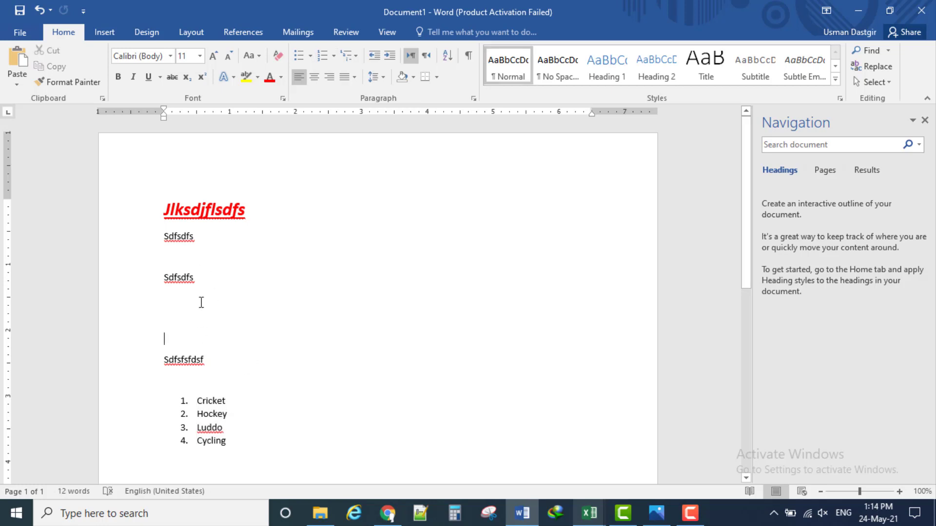
Type a long random-text paragraph and leave it left-aligned after trying centre and right alignment
text(jkldflsdjflsjflsjkfl)
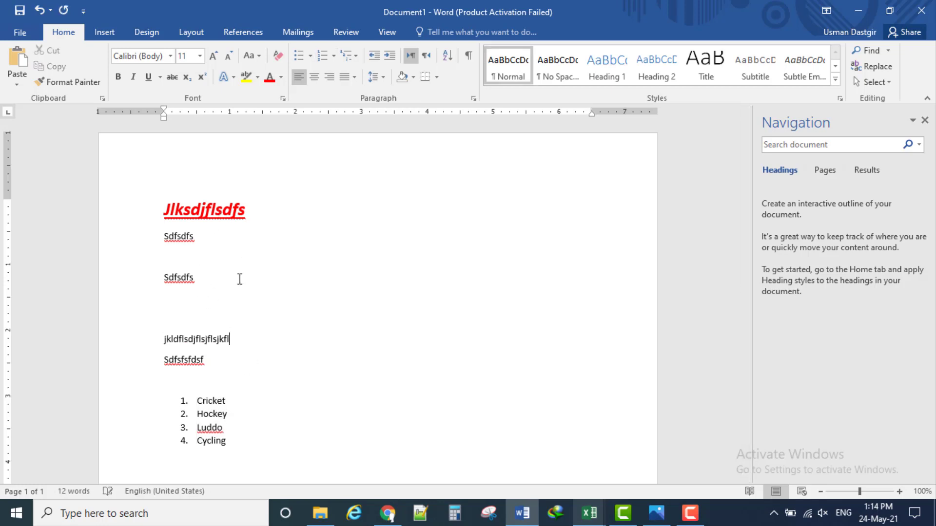
text( sjfsldfjls fjfsdlfj slfjsl fslfjslf)
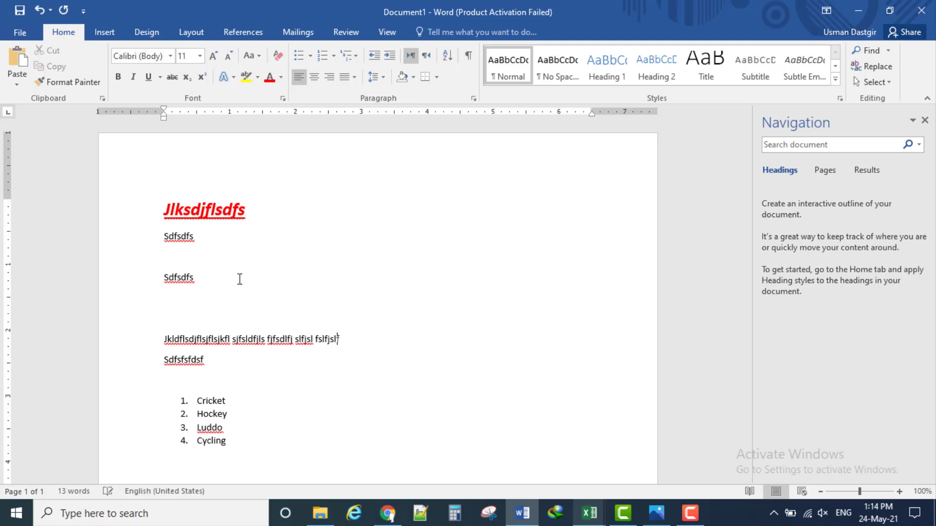
text(jsdlfjksl fsfsklfjsl kfsdjlf skfjslfkjsl fs)
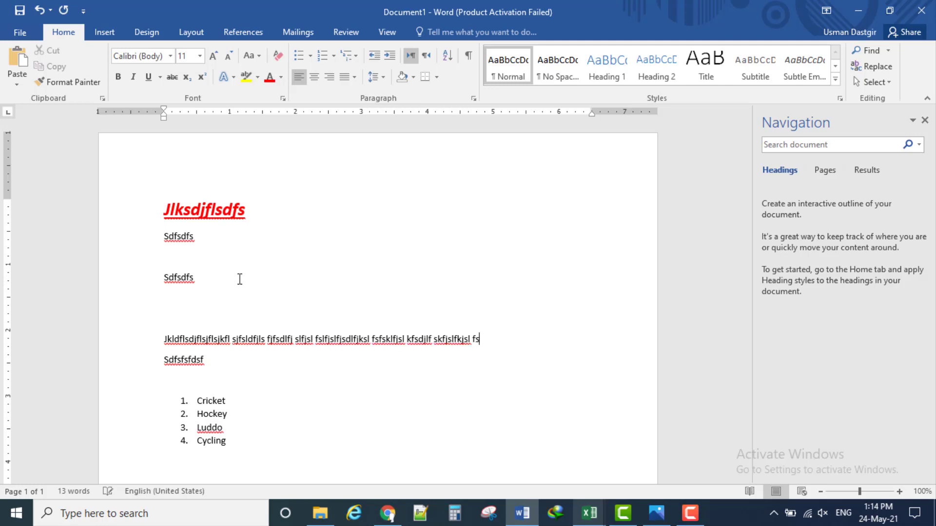
text(fjs lfjkslkfs lfkjsdlfgsdjkfl sjkfsl fsjklf sk)
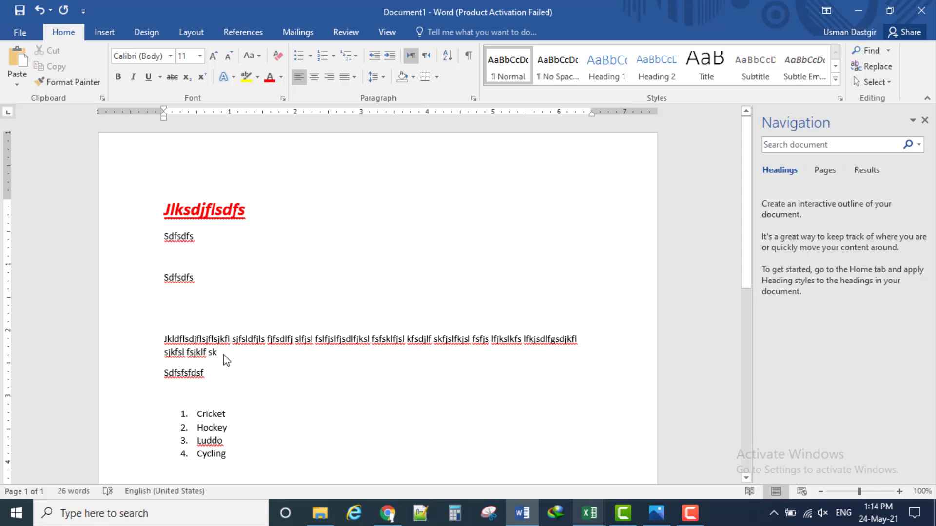
drag(224, 355, 164, 338)
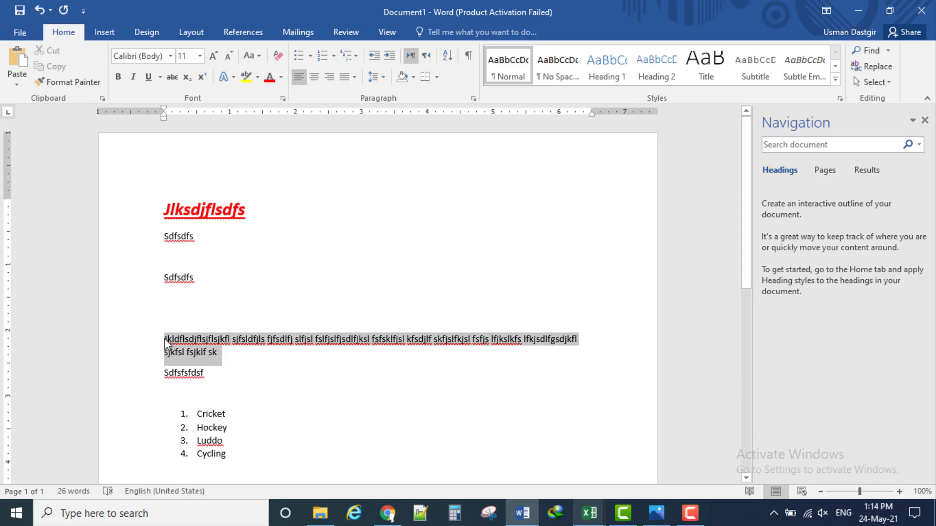
click(317, 80)
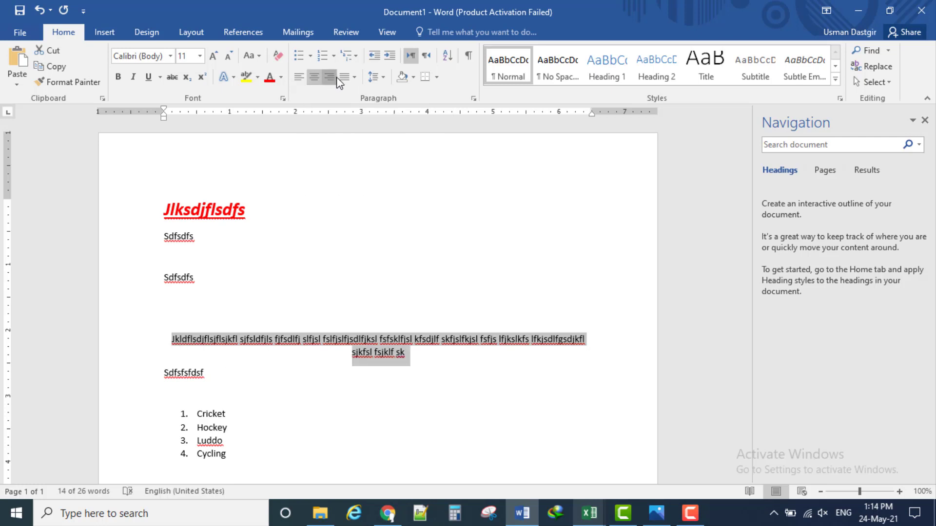
click(336, 79)
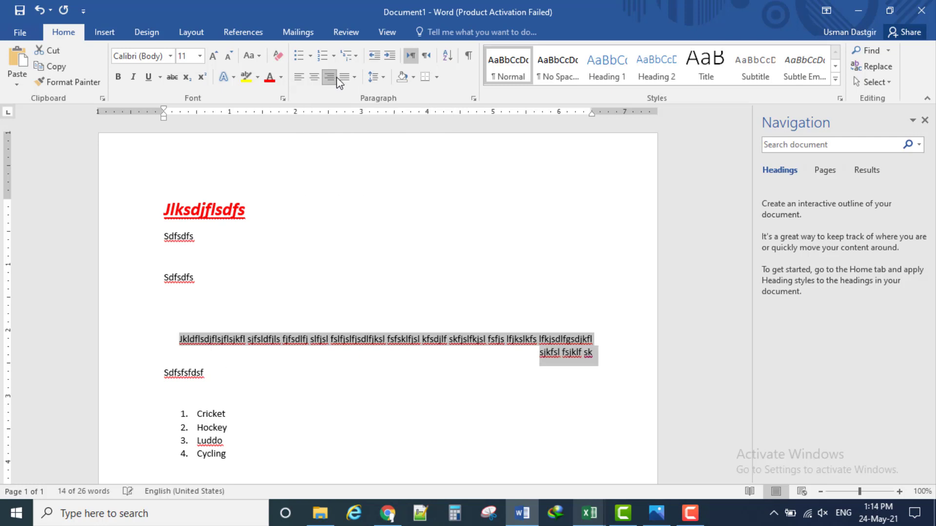
click(299, 83)
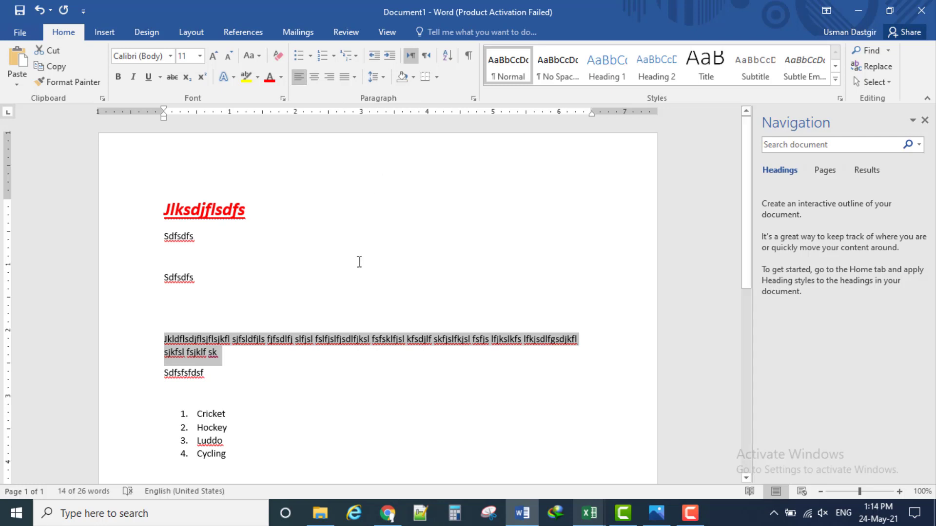
click(351, 317)
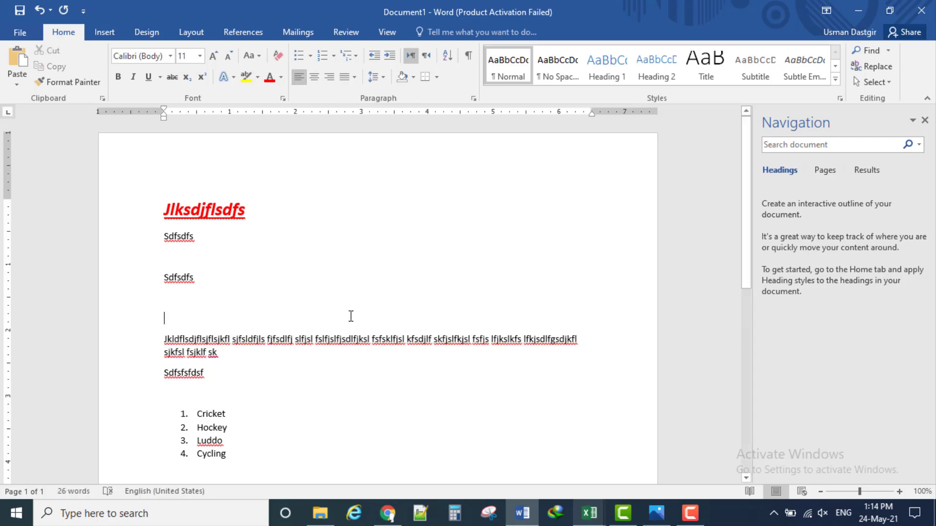